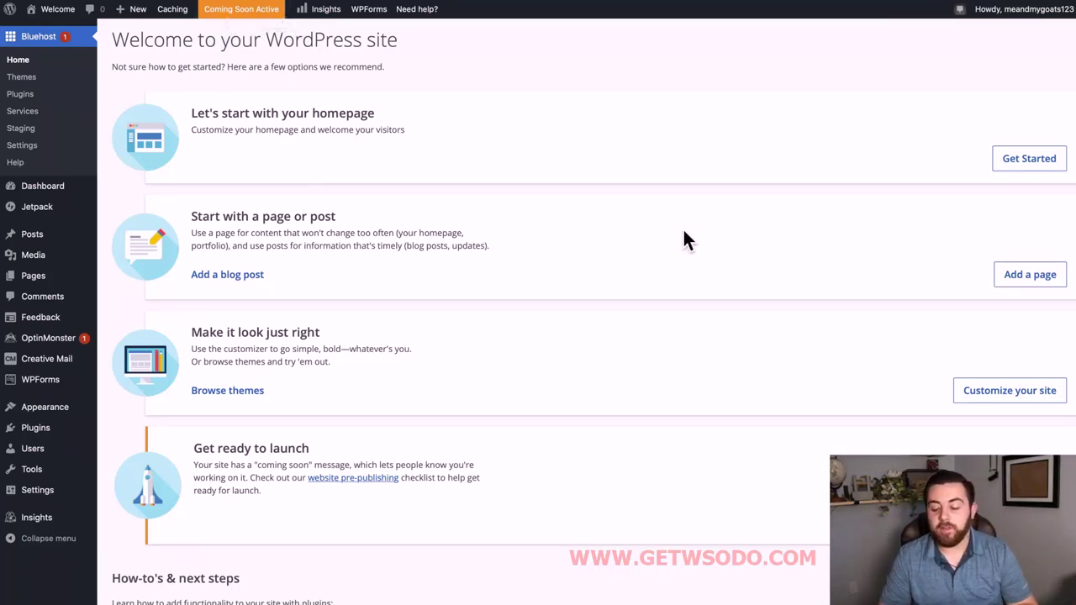
Launch the site from the Bluehost Home page, removing the coming-soon notice.
scroll(684, 241, "down", 3)
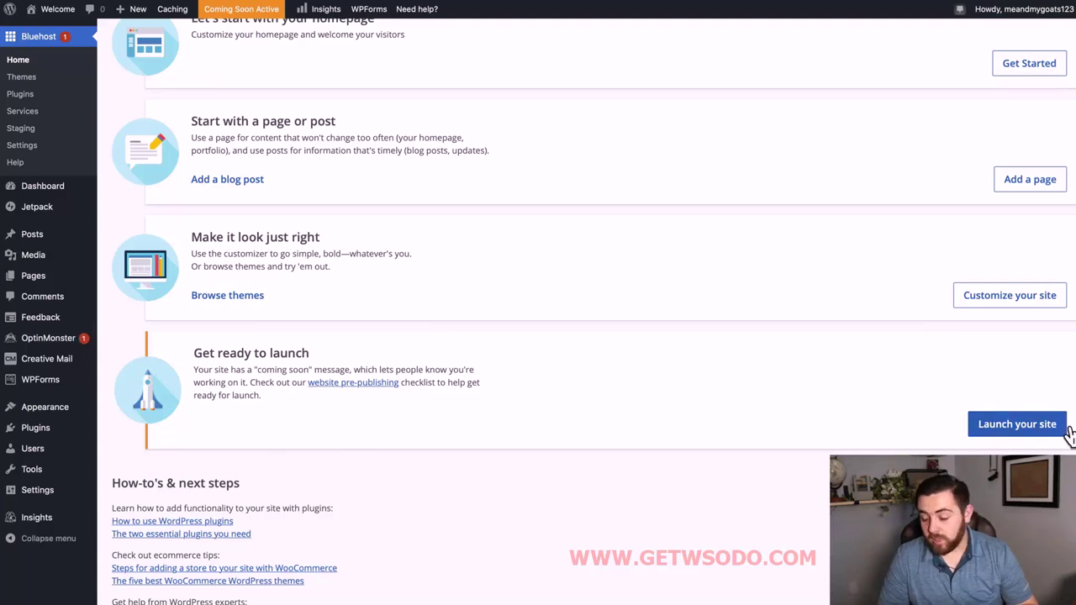
left_click(1020, 429)
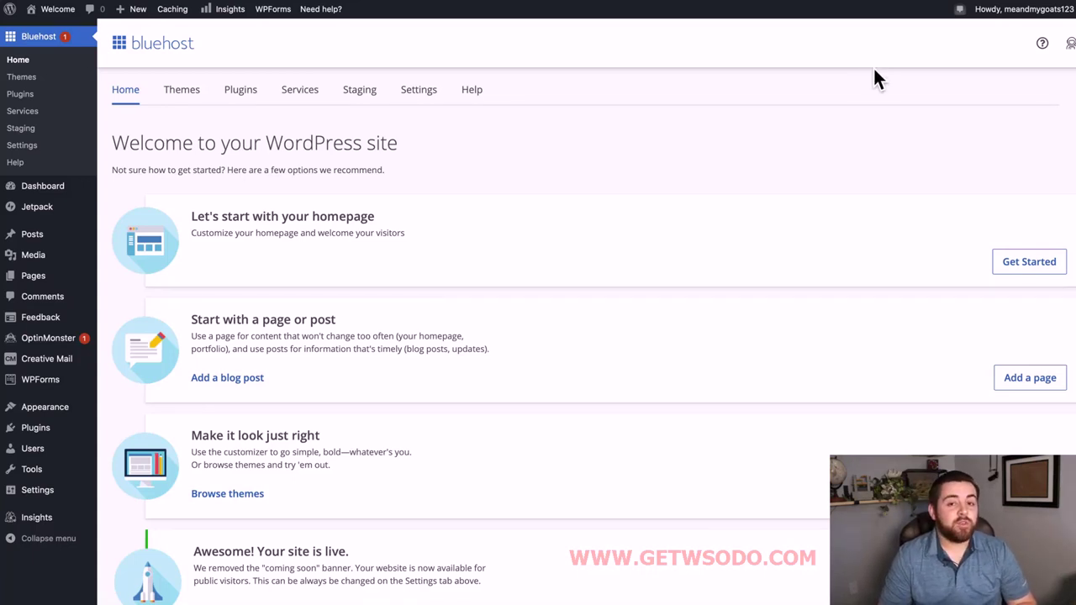
In Gmail, open the Bluehost WHOIS verification email for meandmygoats.com and verify the address.
left_click(862, 1)
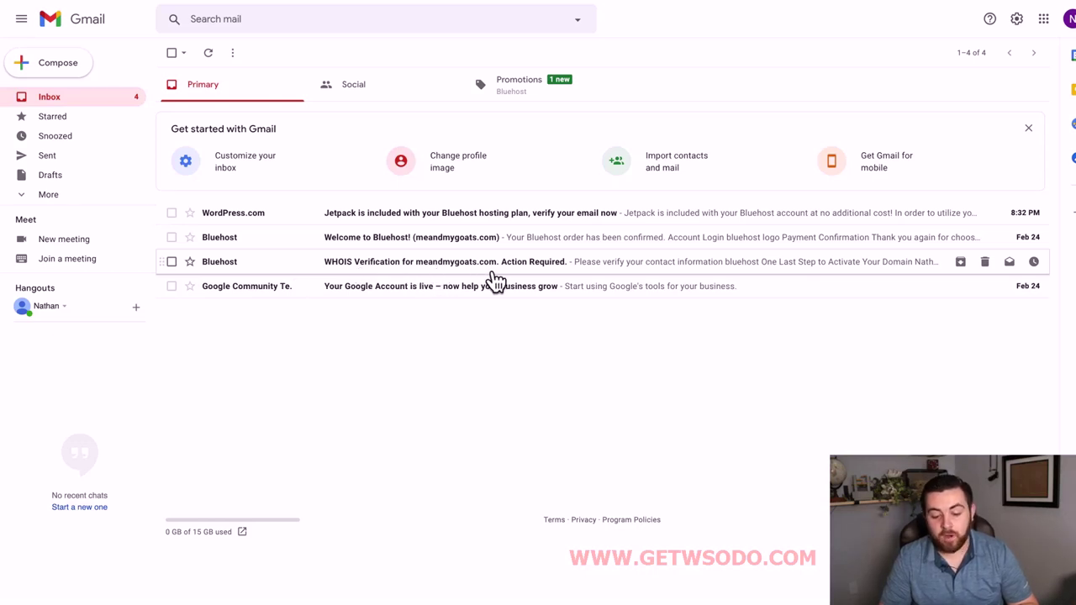
left_click(494, 274)
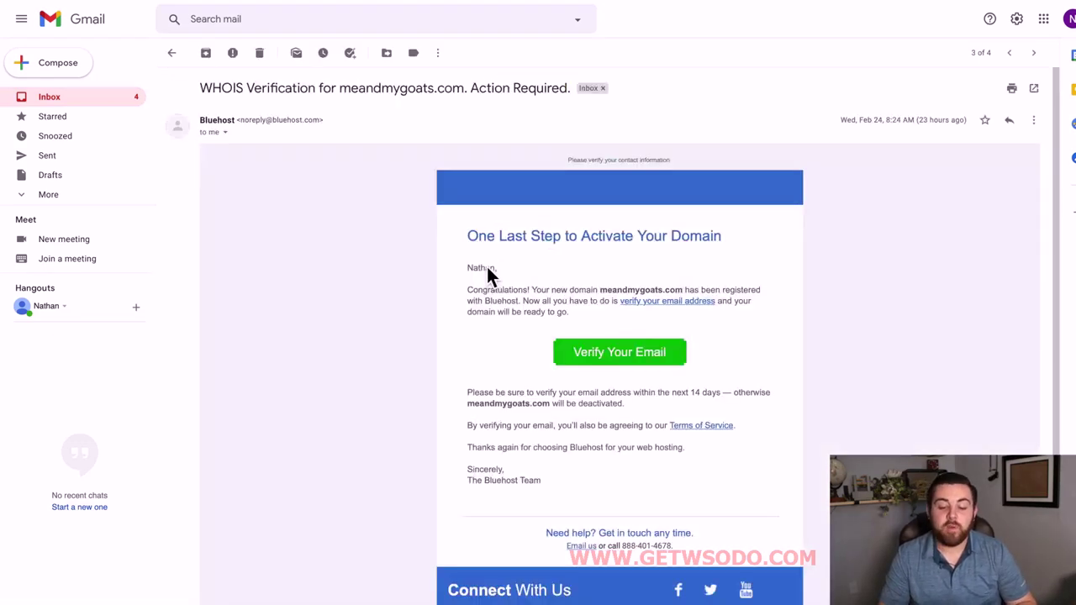
left_click(637, 368)
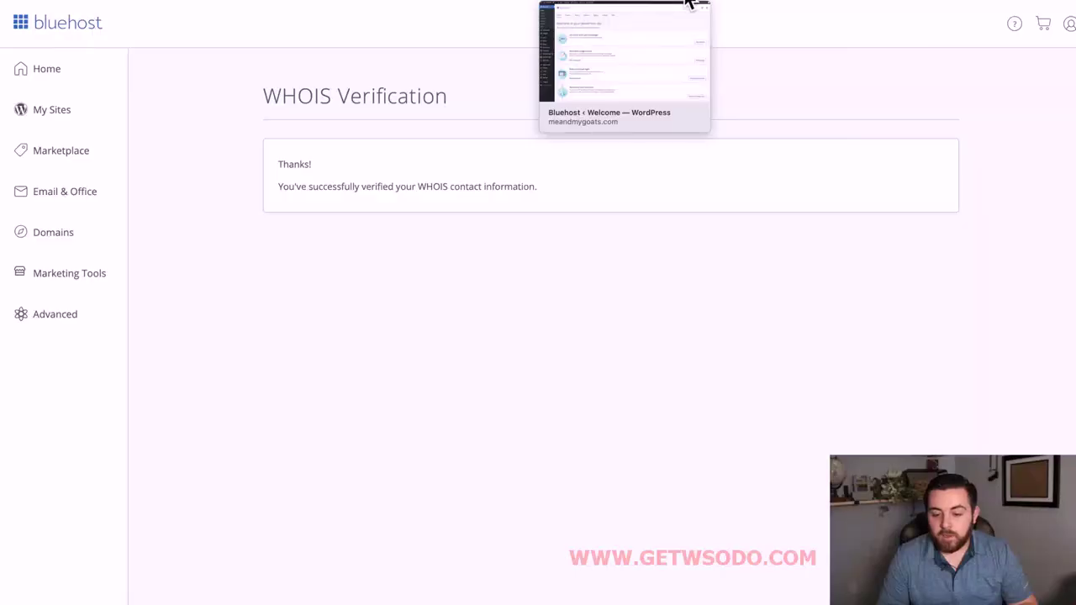
Check the Gmail tab, then return to the WordPress 'Welcome to your WordPress site' page.
left_click(730, 2)
left_click(620, 4)
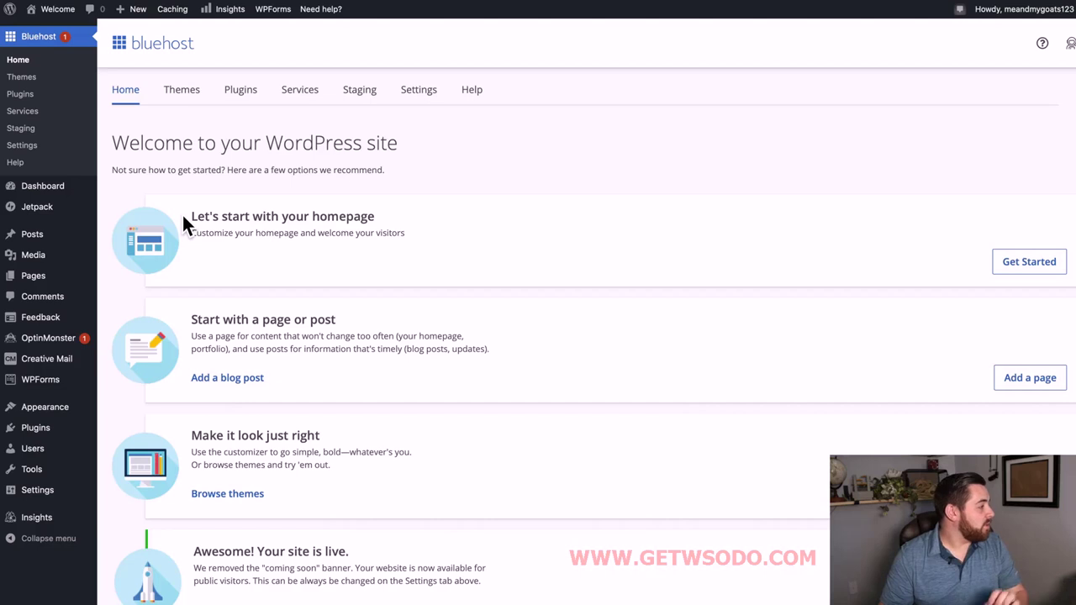
In Settings > General, change the Site Title to 'Me and My Goats'.
mouse_move(54, 324)
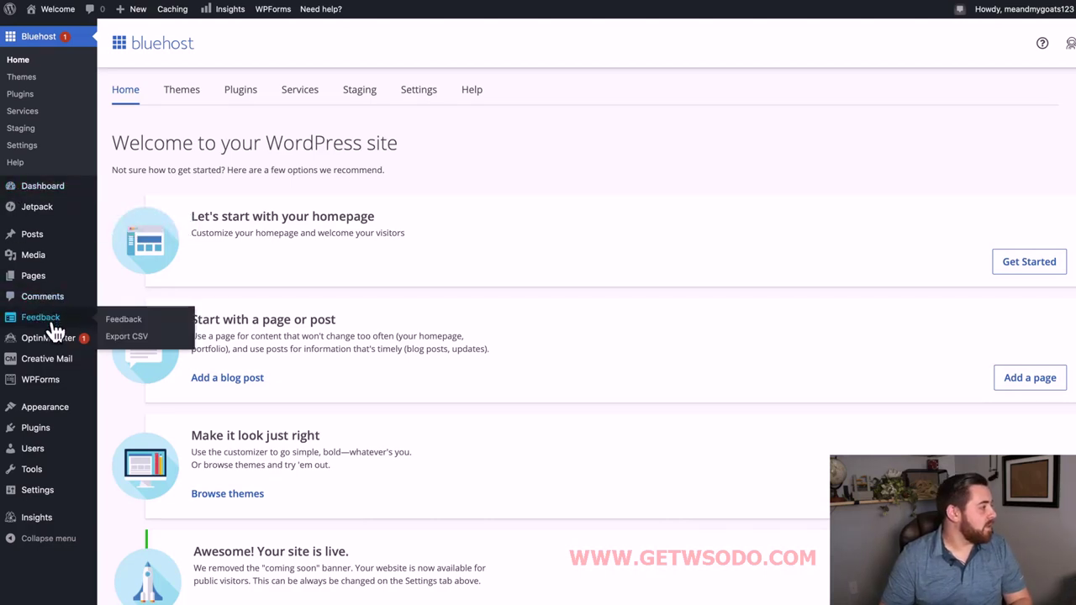
mouse_move(48, 345)
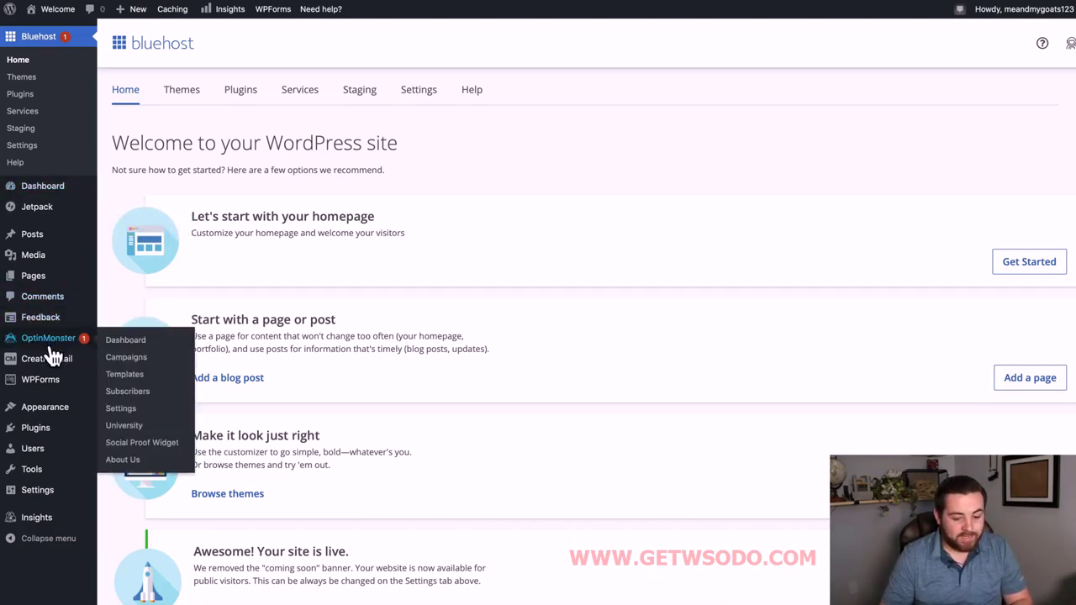
mouse_move(57, 505)
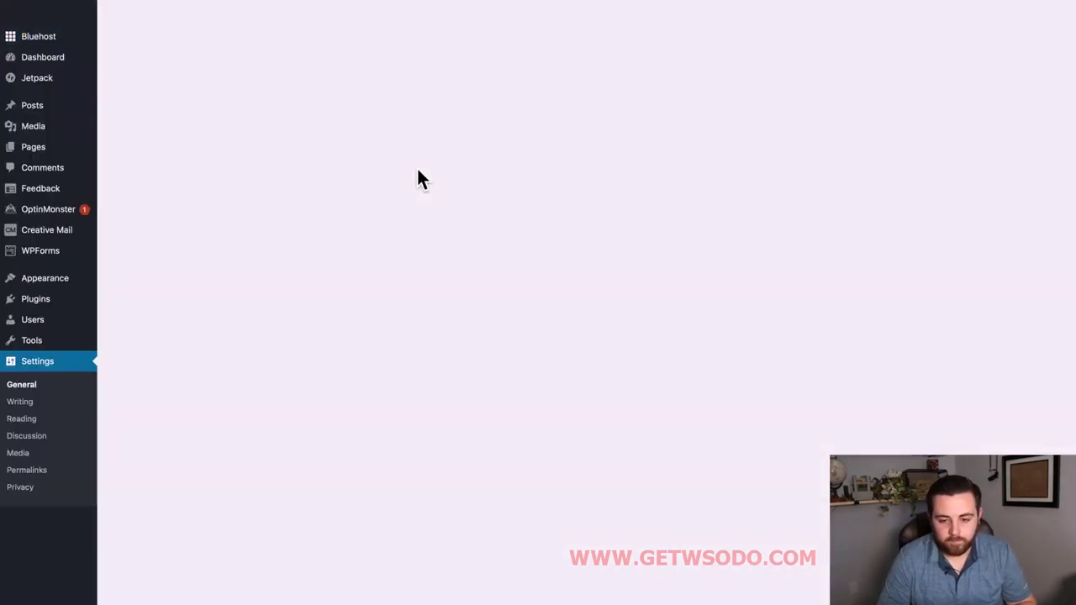
scroll(510, 253, "down", 2)
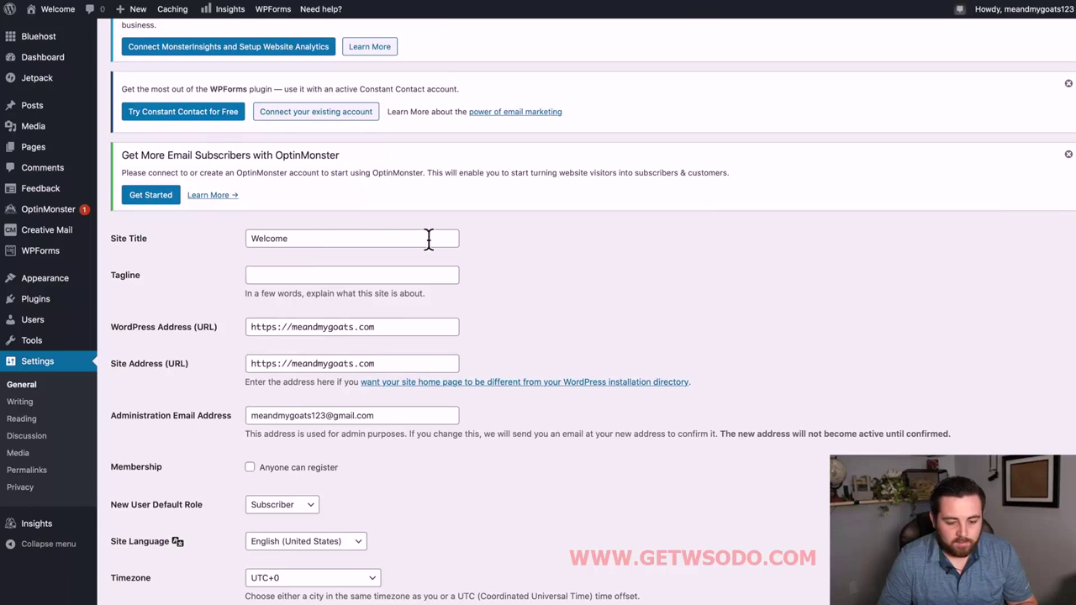
left_click_drag(302, 242, 204, 242)
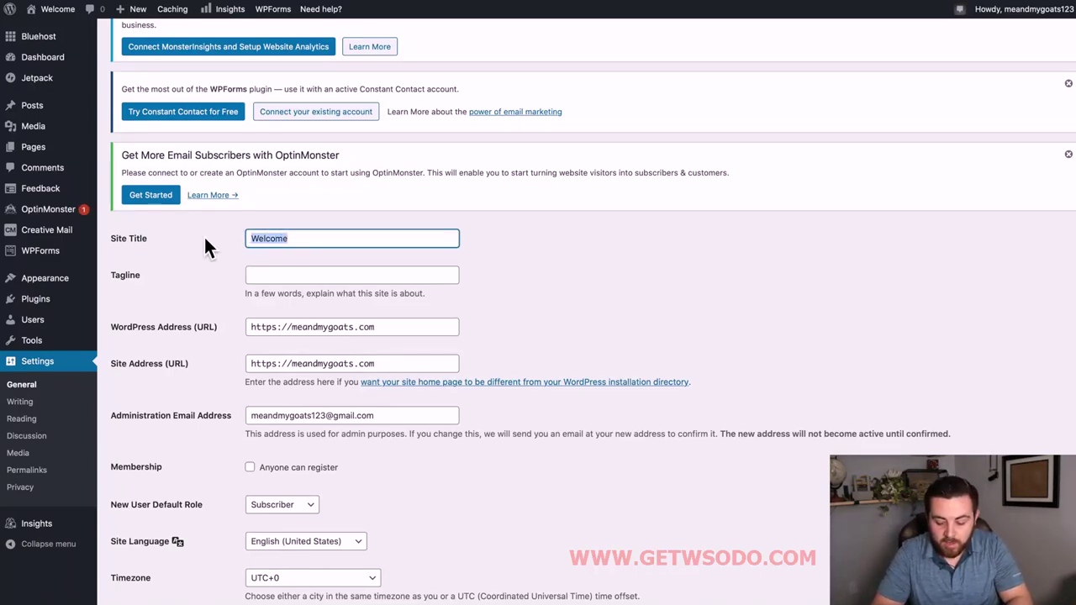
type("Me a")
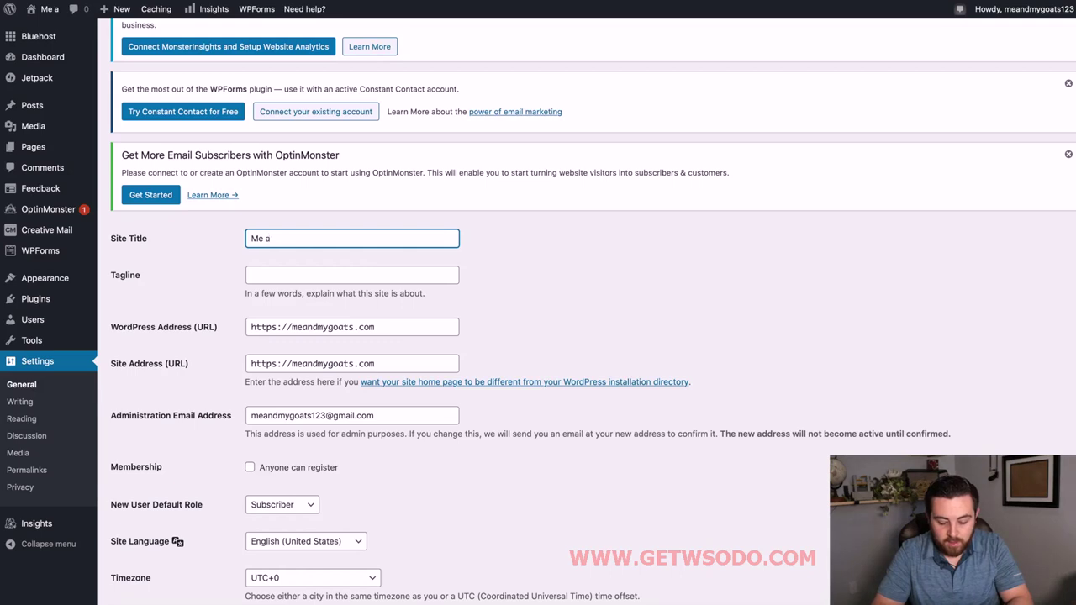
type("nd My Goats")
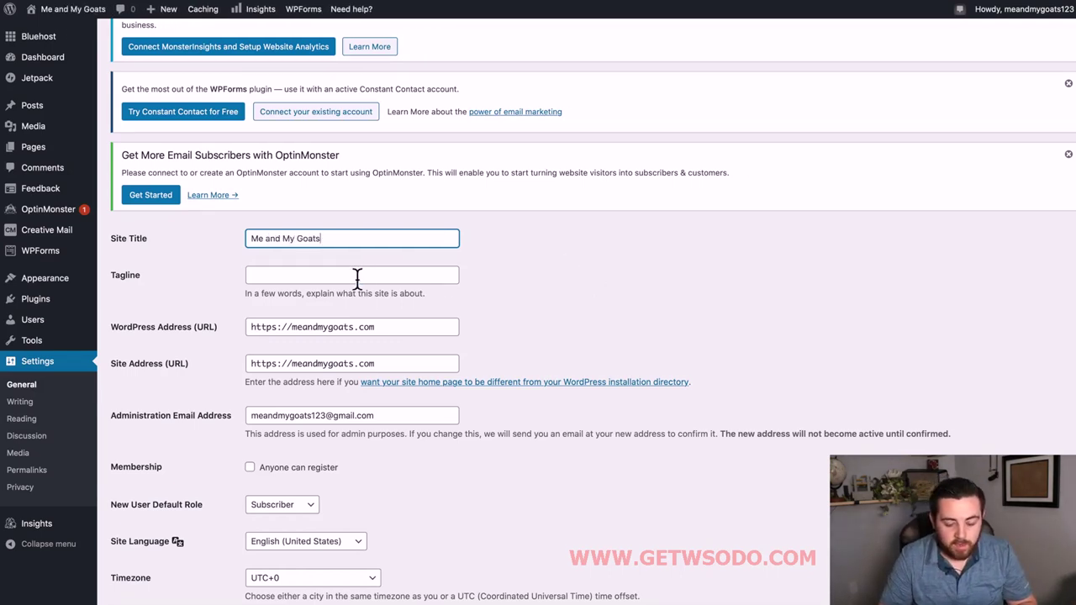
left_click(356, 277)
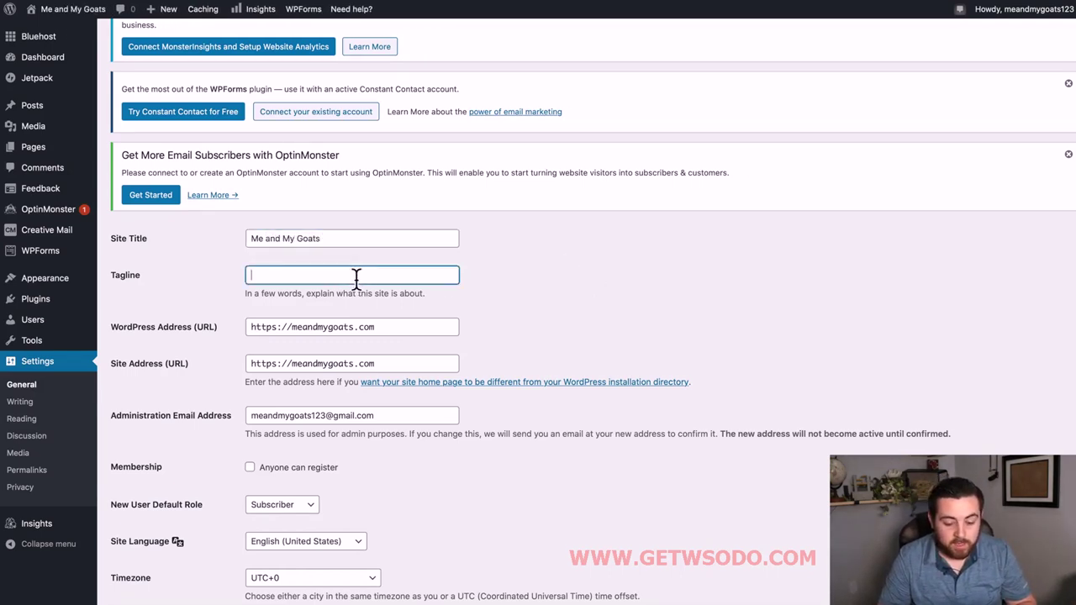
Keep the timezone at UTC+0 and choose the 02/25/2021 (m/d/Y) date format.
scroll(549, 294, "down", 2)
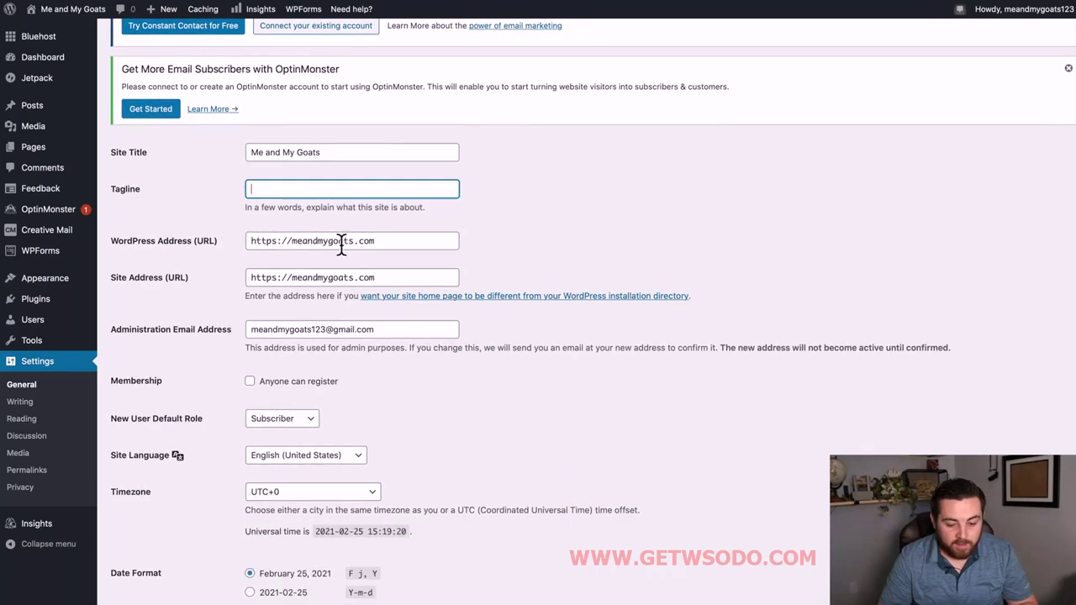
scroll(392, 242, "down", 2)
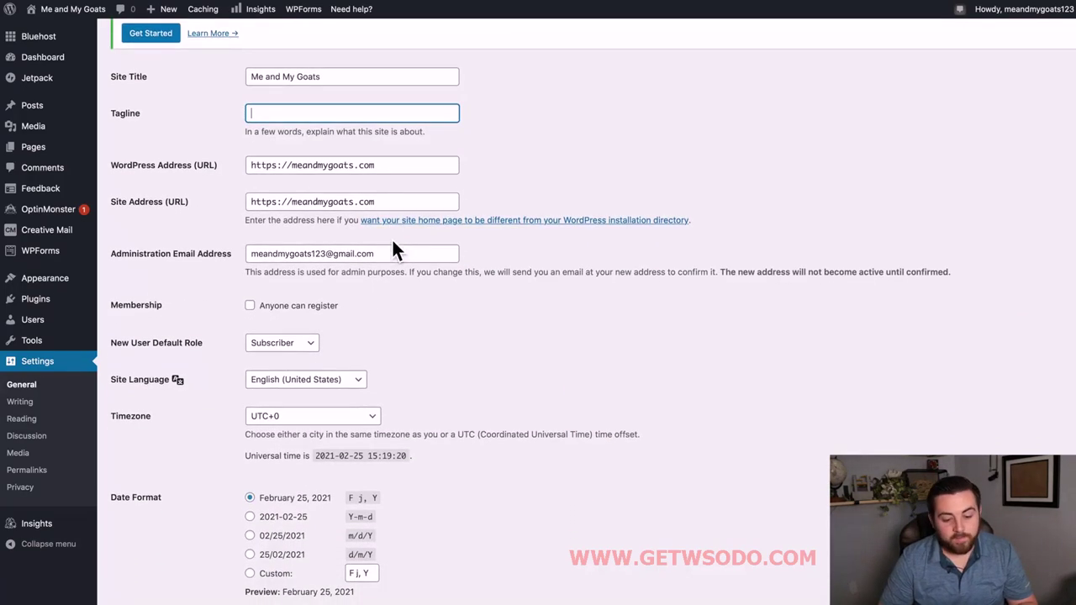
scroll(300, 283, "down", 5)
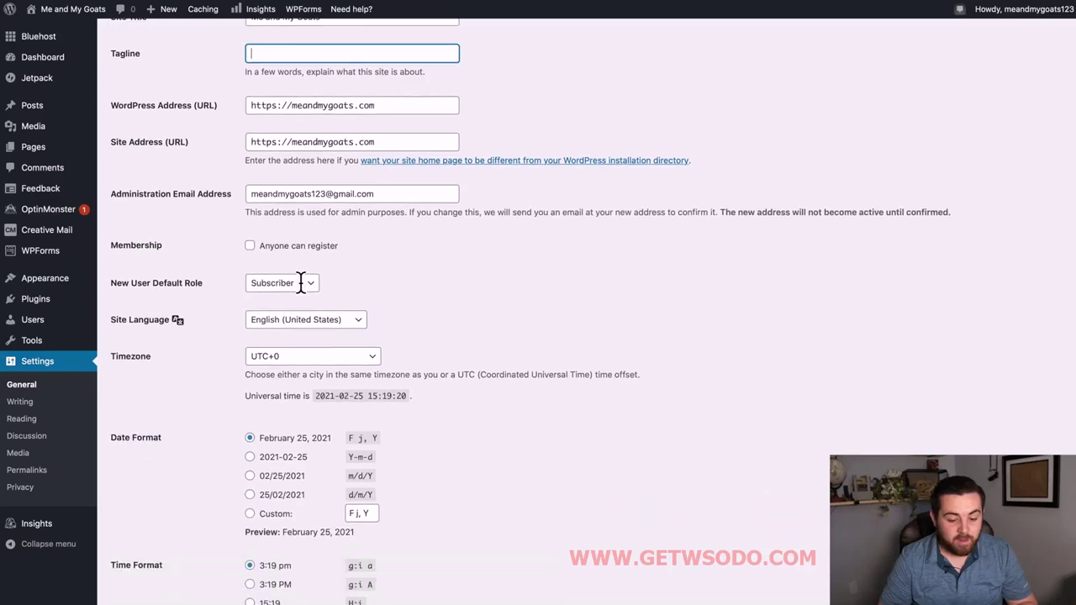
scroll(375, 250, "down", 2)
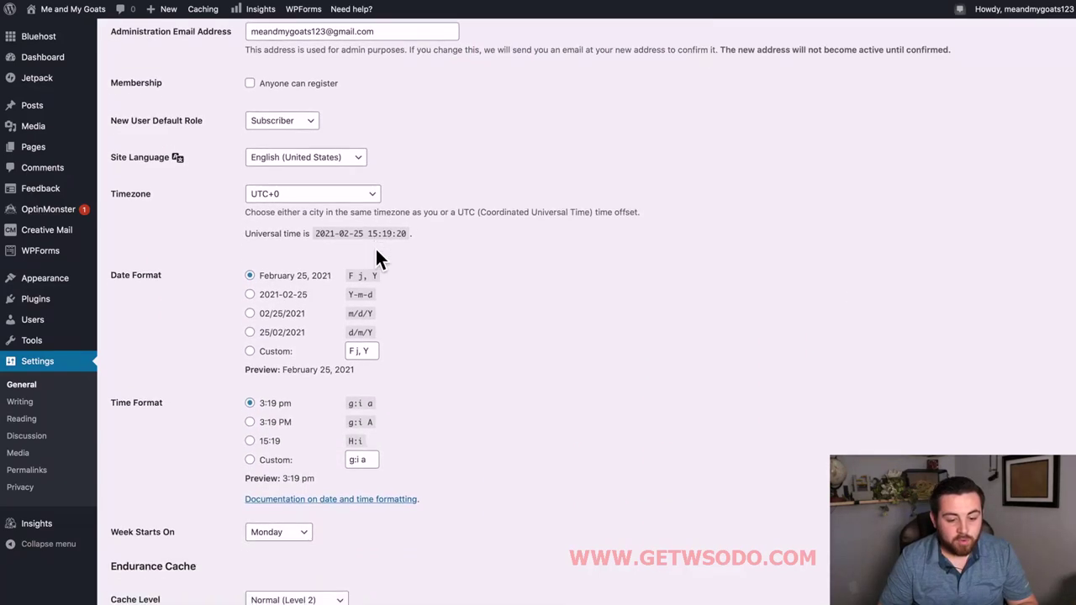
left_click(375, 139)
left_click(376, 137)
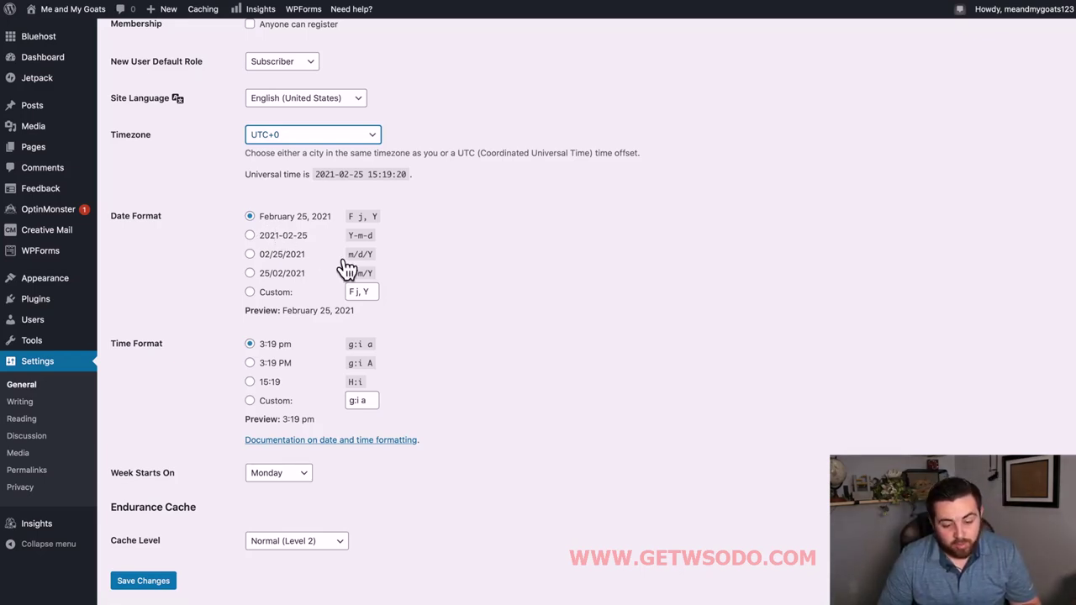
left_click(263, 261)
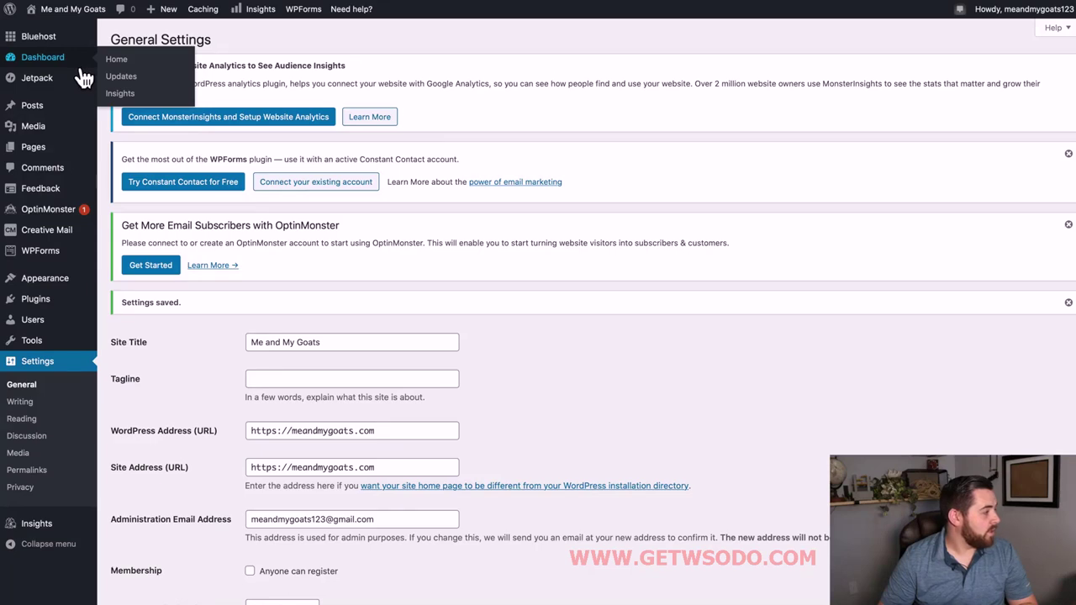
left_click(33, 148)
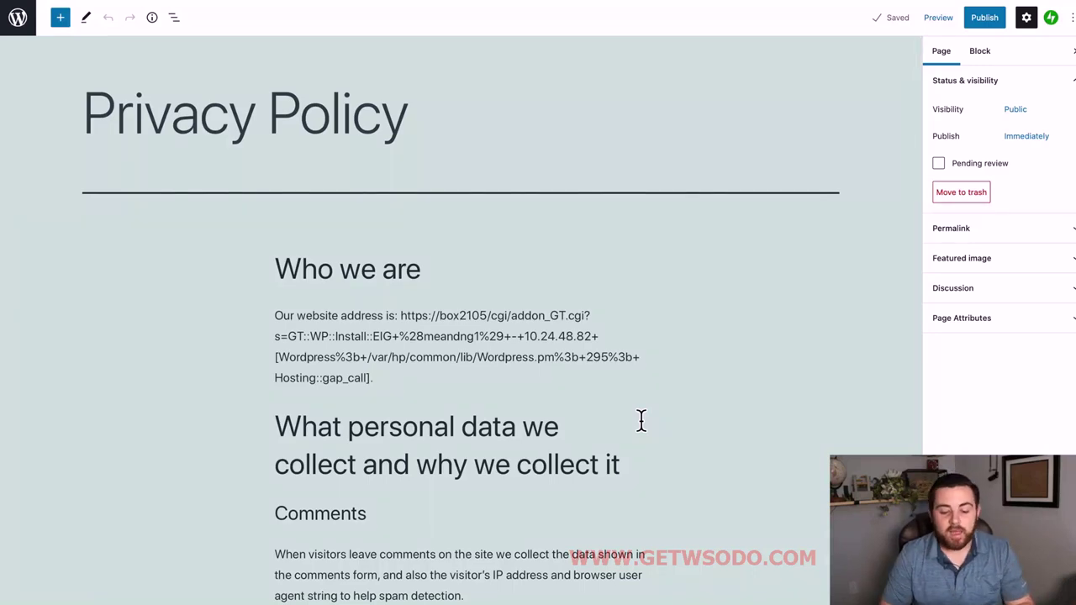
scroll(385, 257, "down", 3)
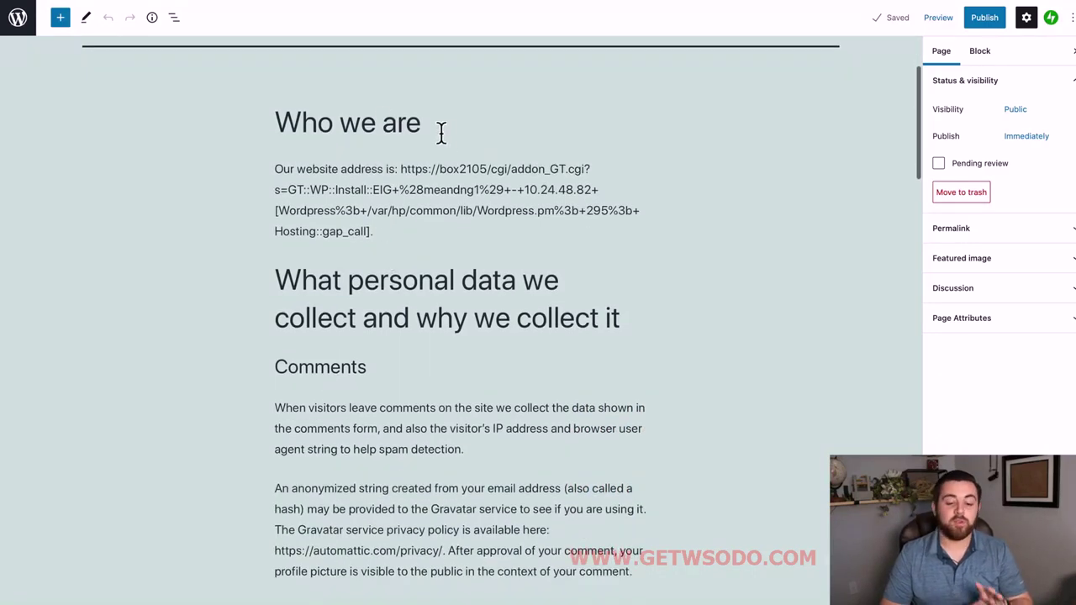
scroll(430, 293, "down", 5)
scroll(429, 294, "up", 5)
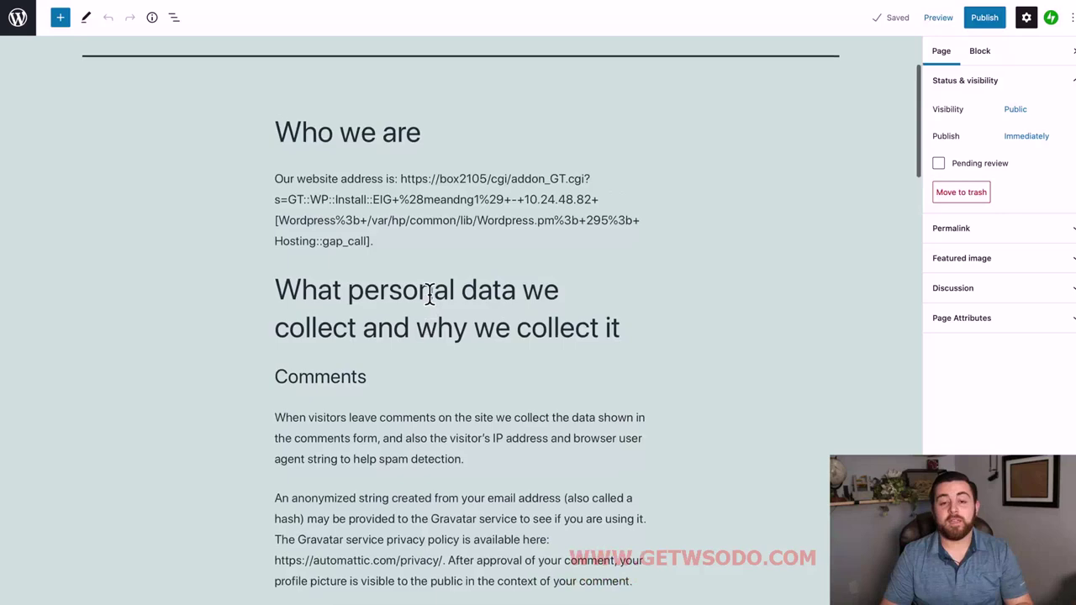
scroll(430, 294, "up", 1)
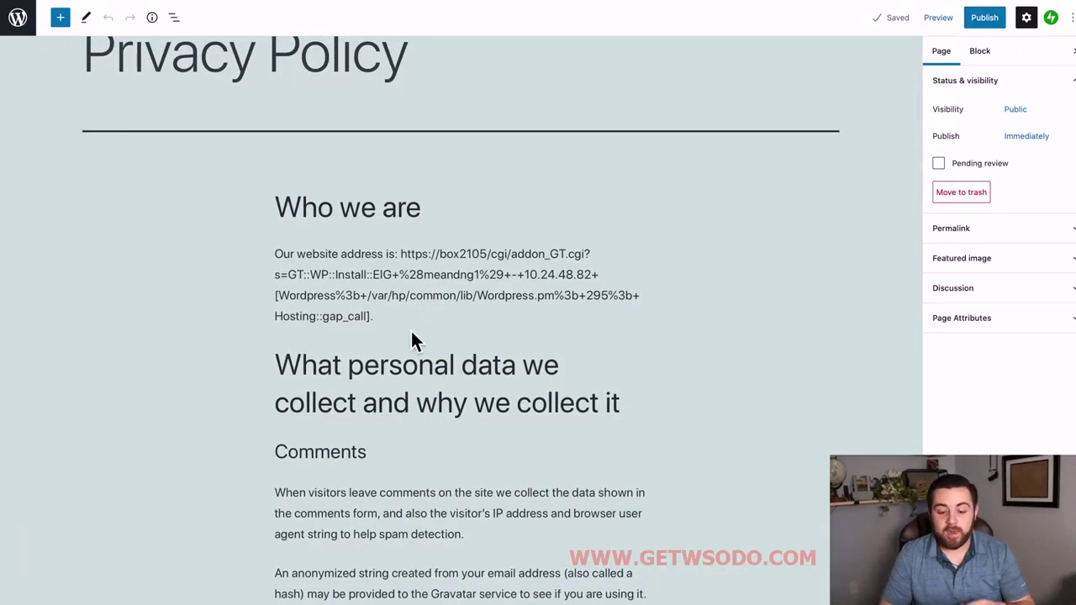
Replace the website-address paragraph with 'Me and my Goats is owned and operated by Income School LLC'.
left_click_drag(375, 317, 254, 256)
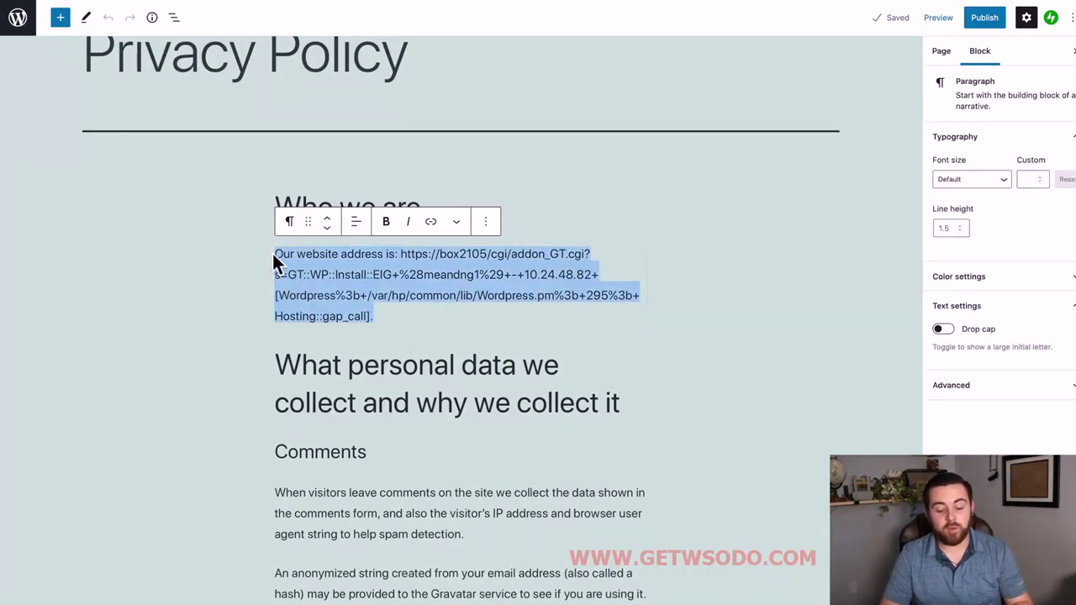
scroll(505, 330, "up", 1)
type("My")
key("BackSpace")
type("e")
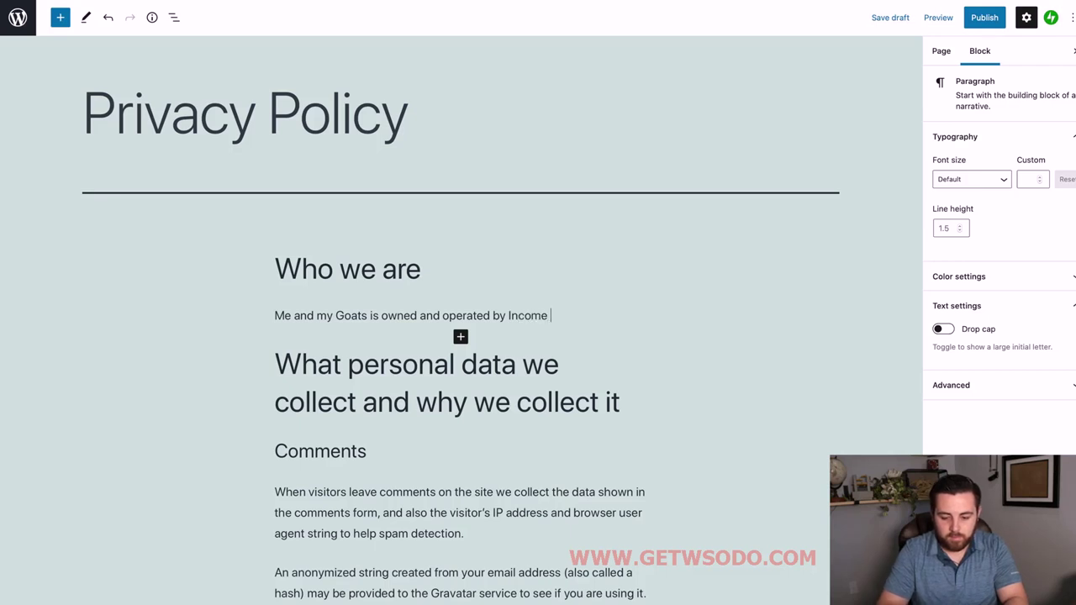
type("C")
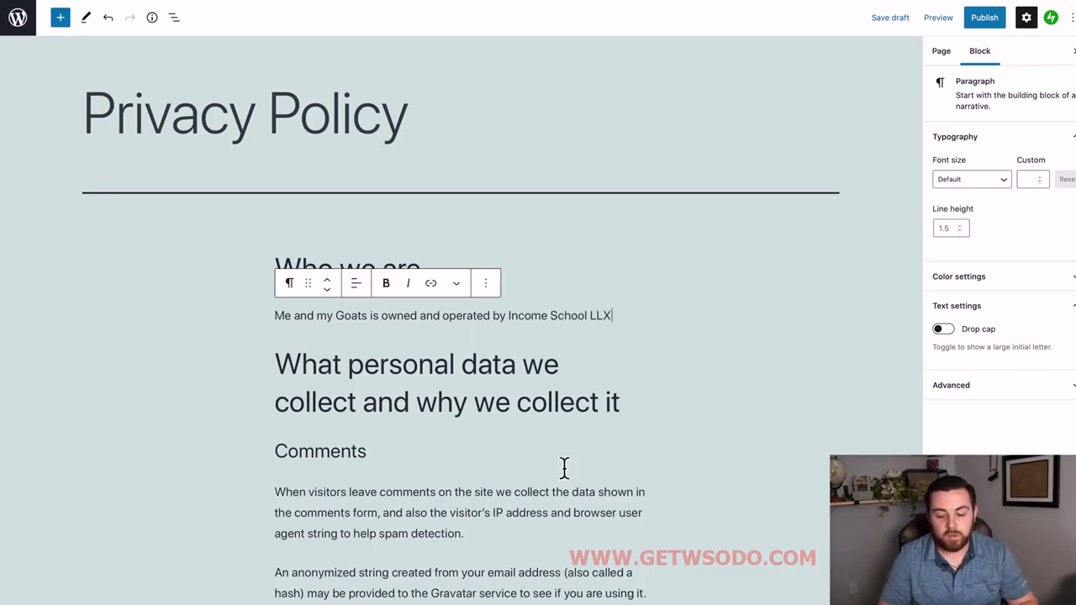
key("BackSpace")
key("BackSpace")
type("C")
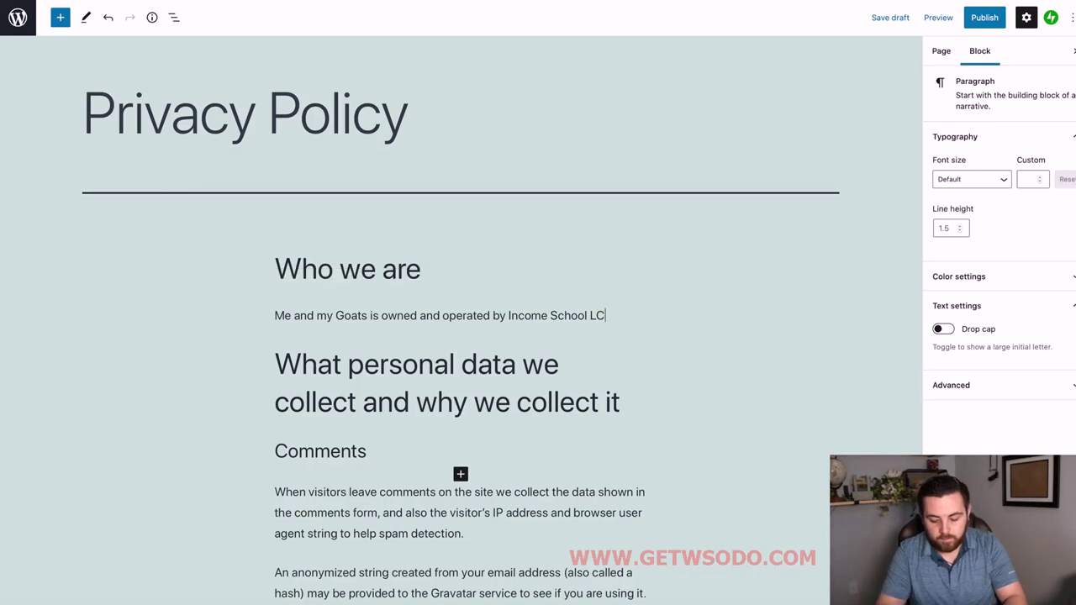
Scroll through the rest of the Privacy Policy to review it.
scroll(468, 377, "down", 3)
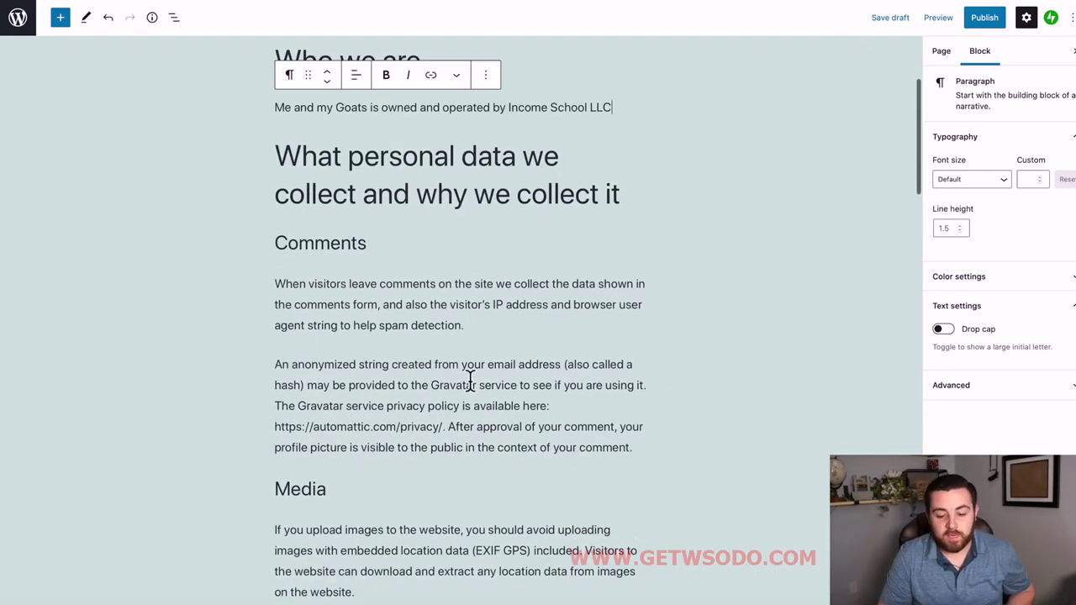
scroll(435, 330, "down", 6)
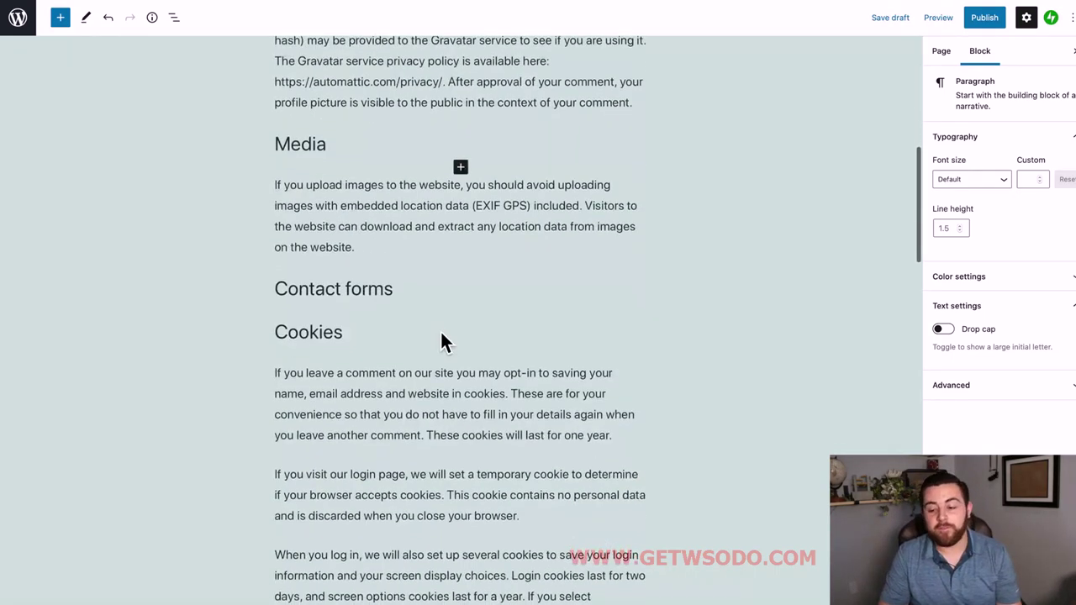
scroll(441, 337, "down", 10)
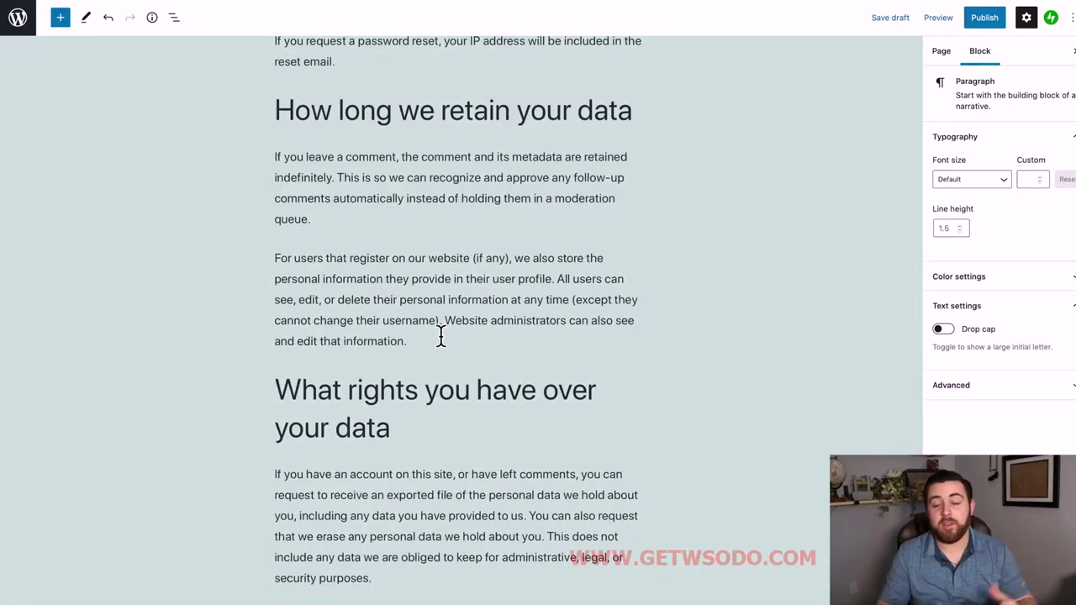
scroll(457, 312, "down", 10)
scroll(457, 312, "up", 16)
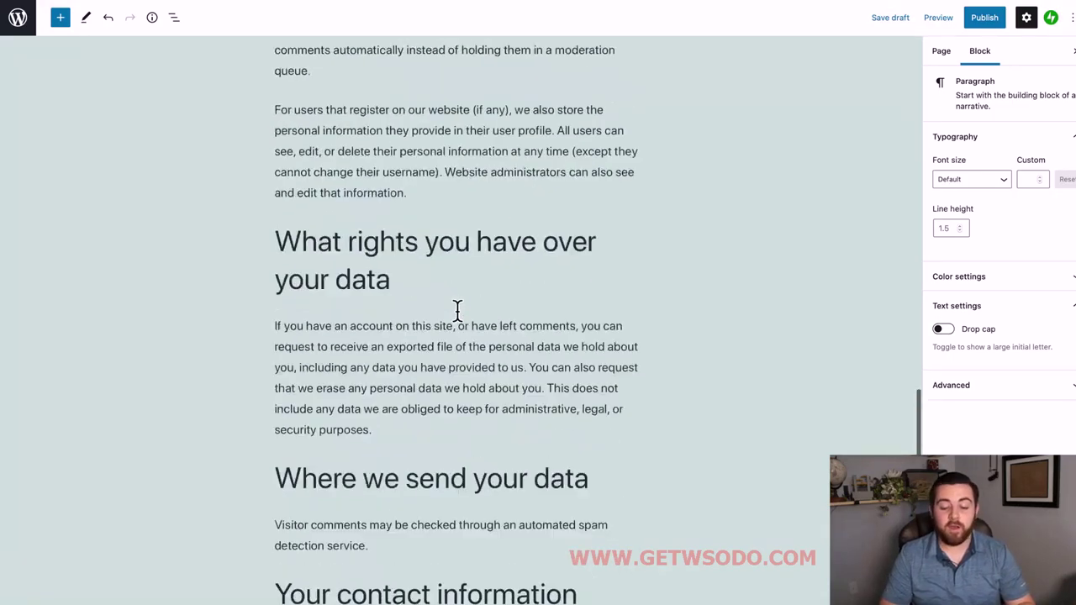
scroll(456, 311, "up", 12)
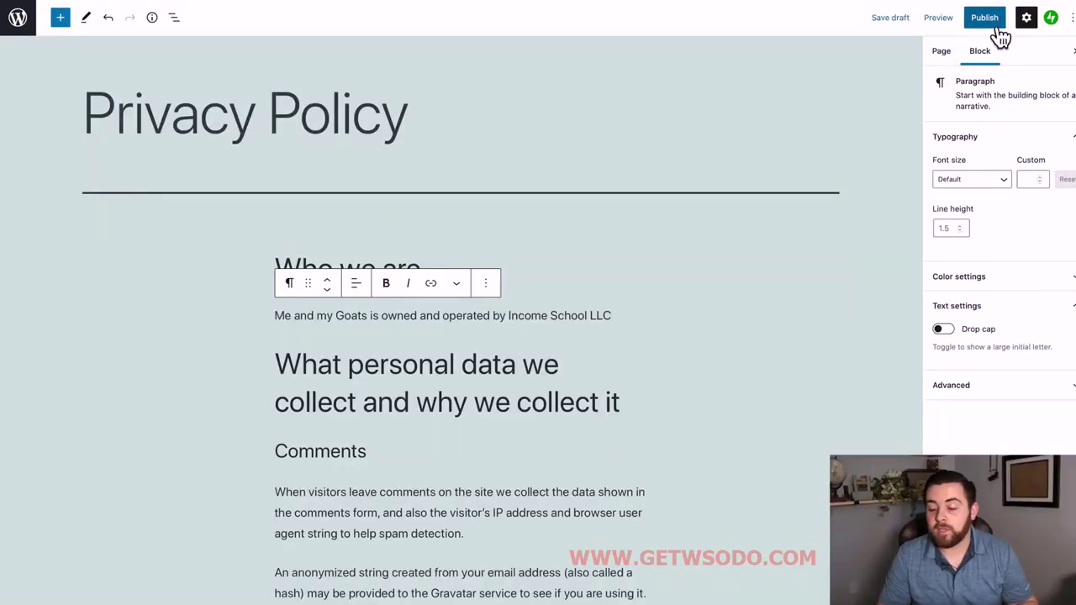
Publish the edited Privacy Policy page, then go back to Pages > All Pages.
left_click(992, 21)
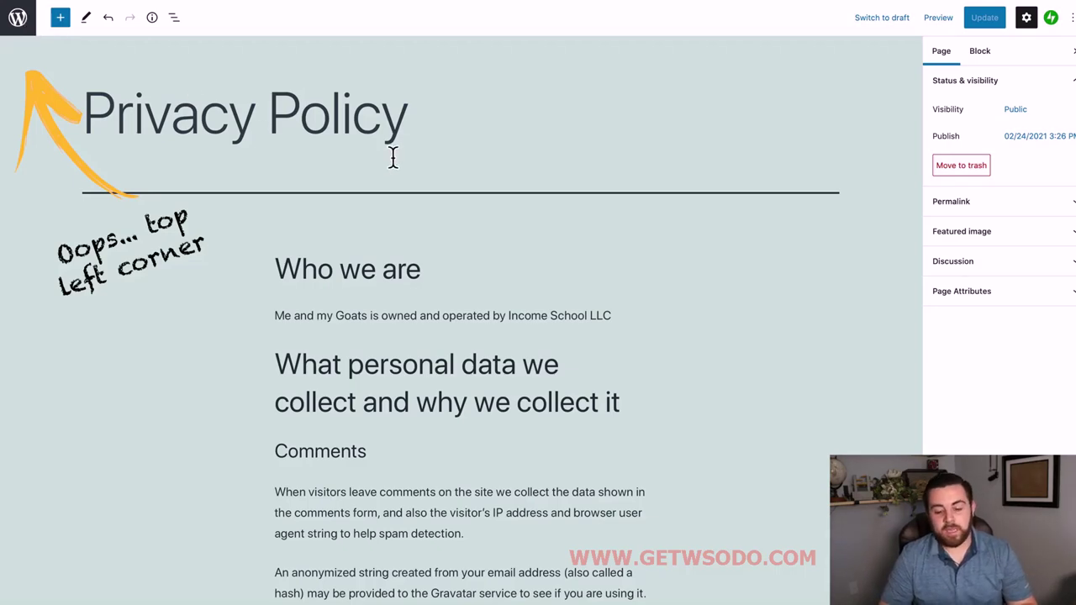
key("alt+Left")
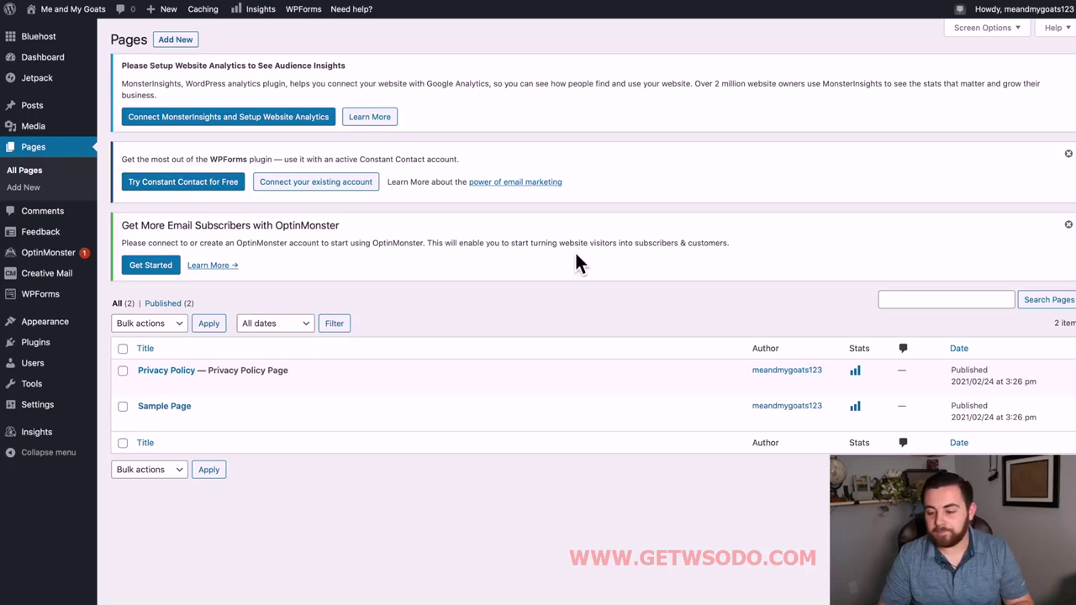
Log out via the Howdy account menu and choose the username and password login form.
mouse_move(1015, 22)
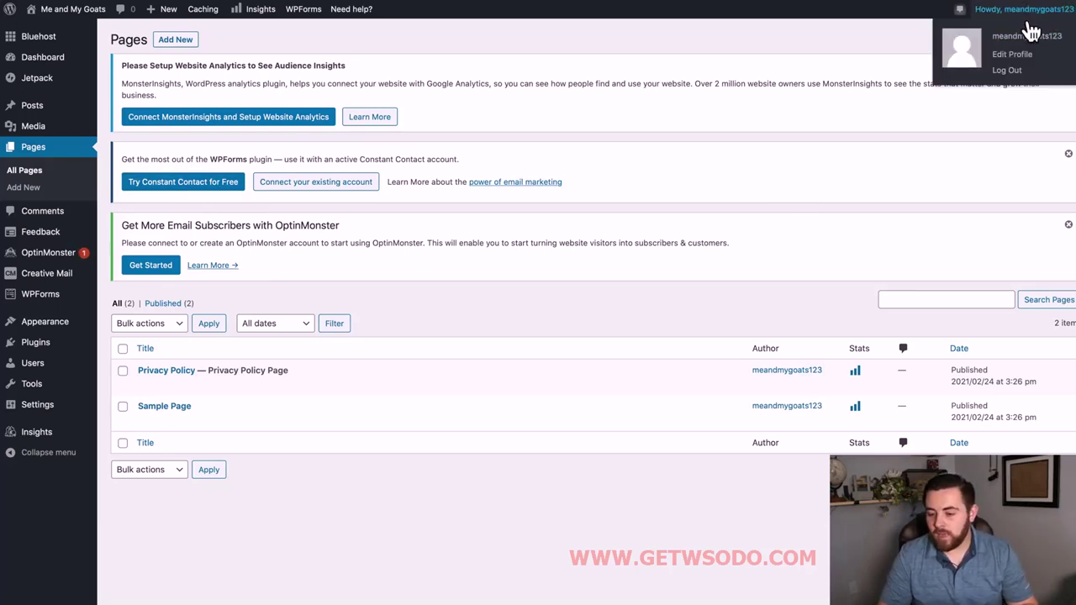
left_click(1022, 77)
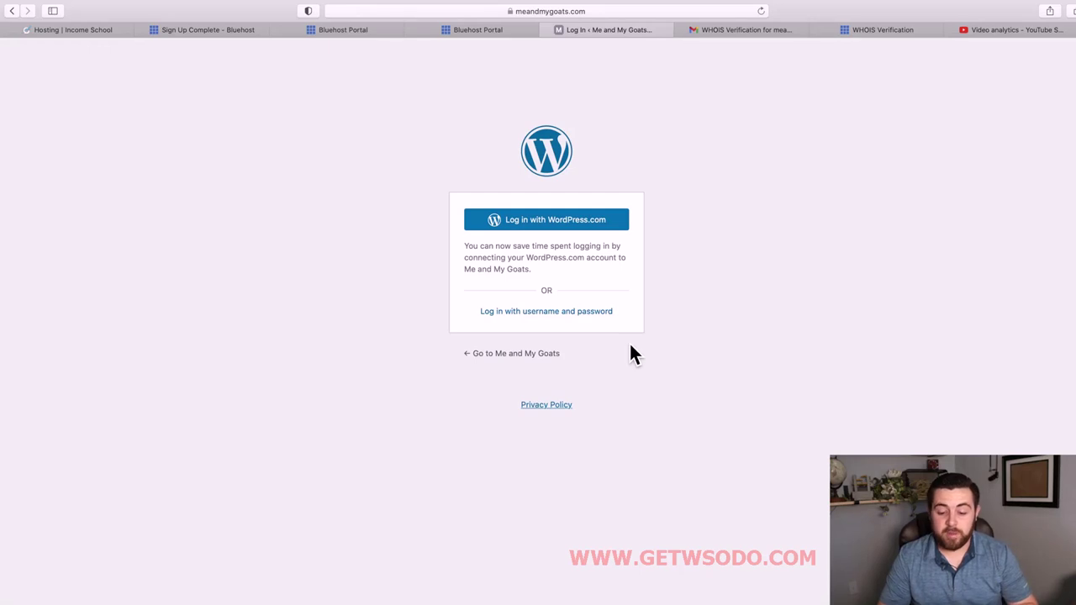
left_click(578, 322)
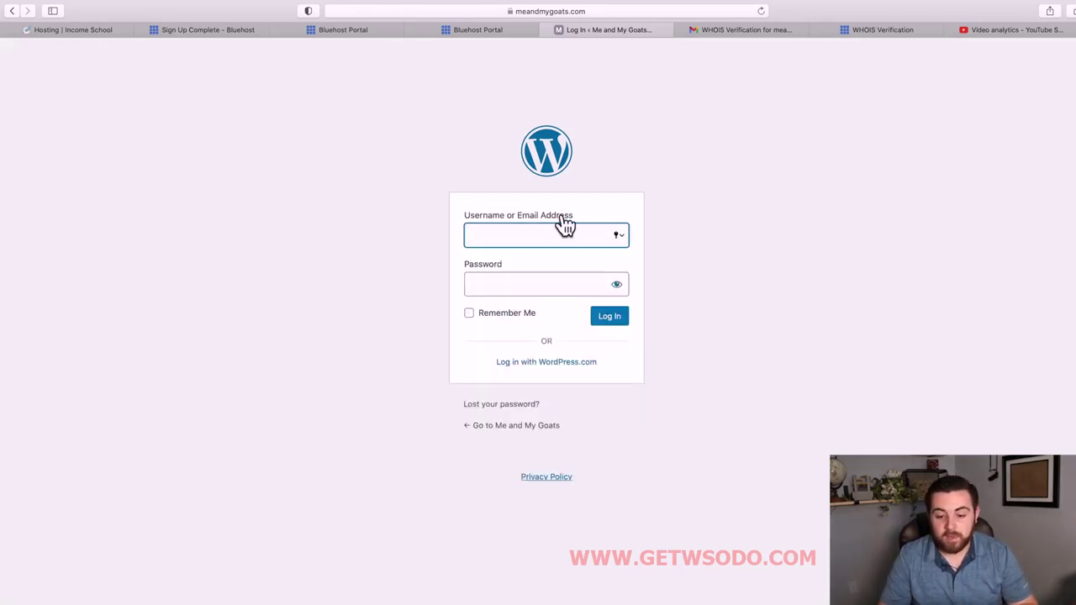
left_click(591, 13)
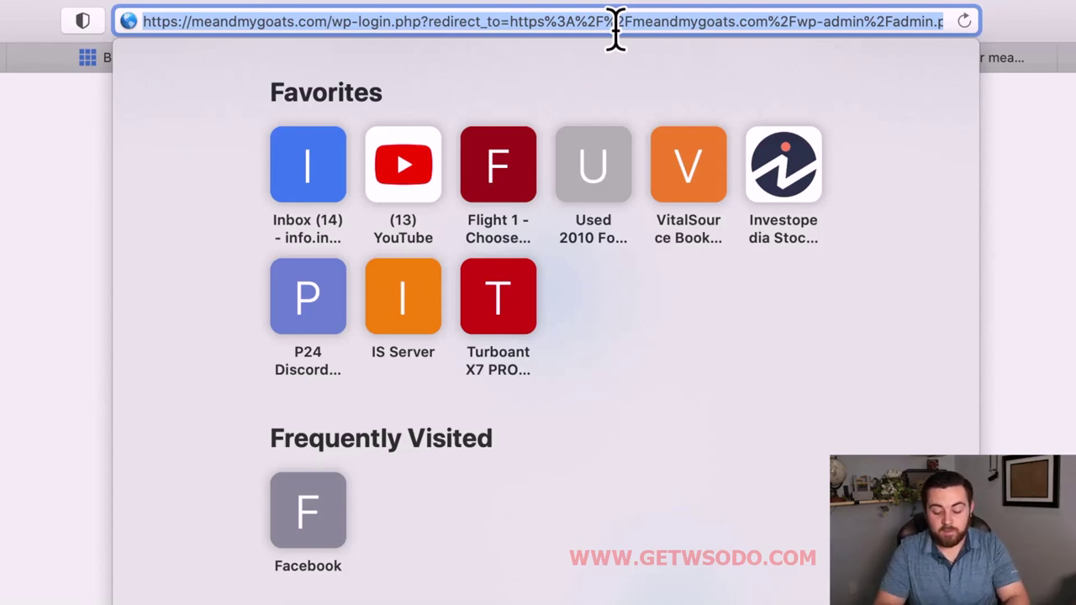
Load meandmygoats.com/wp-admin from Safari's address bar.
type("meandmygoats")
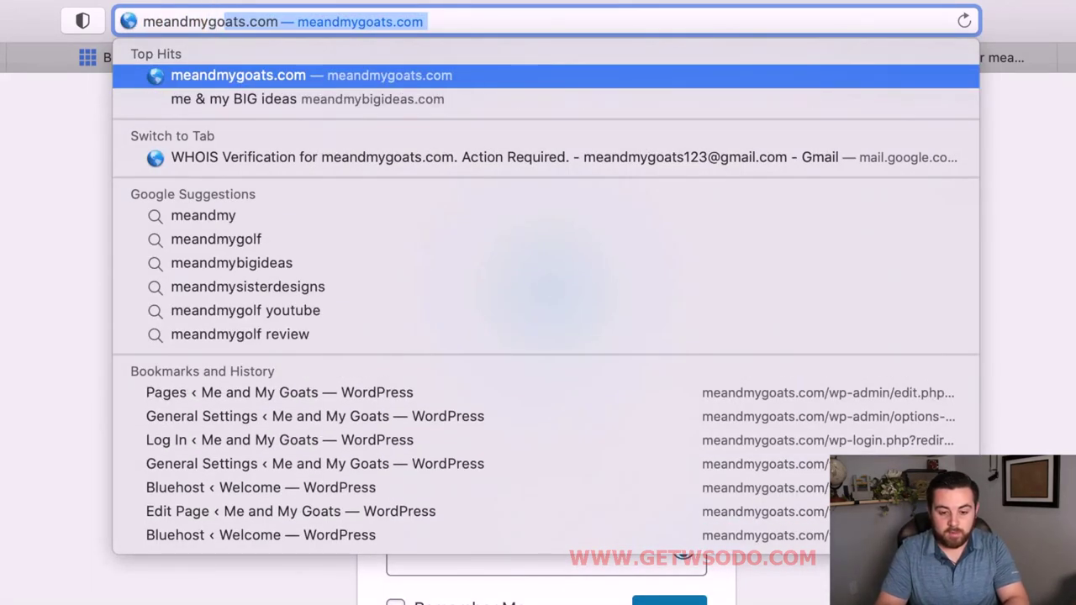
type(".com")
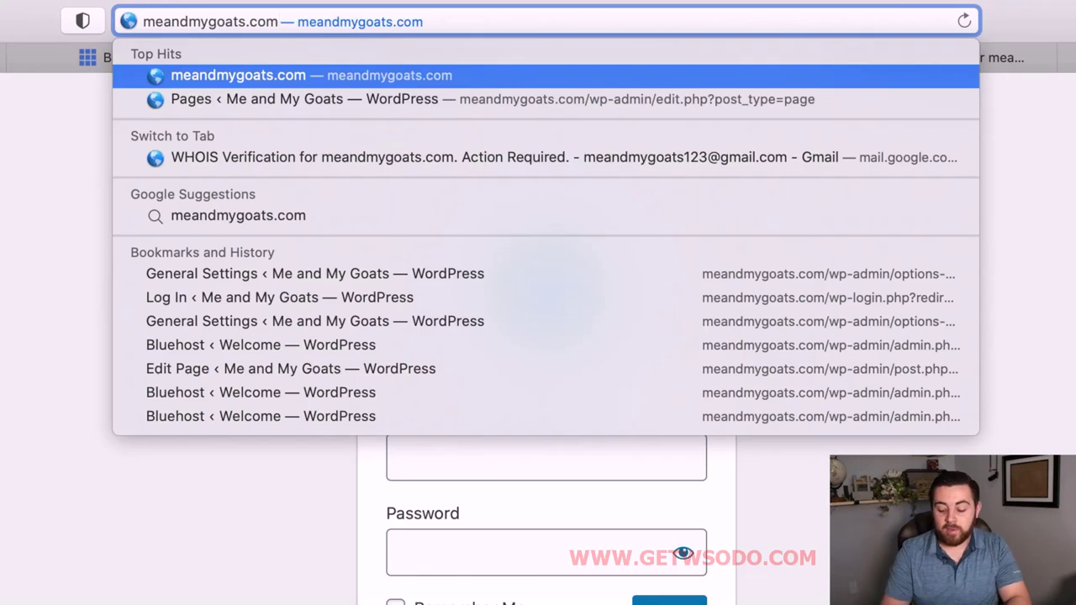
type("/")
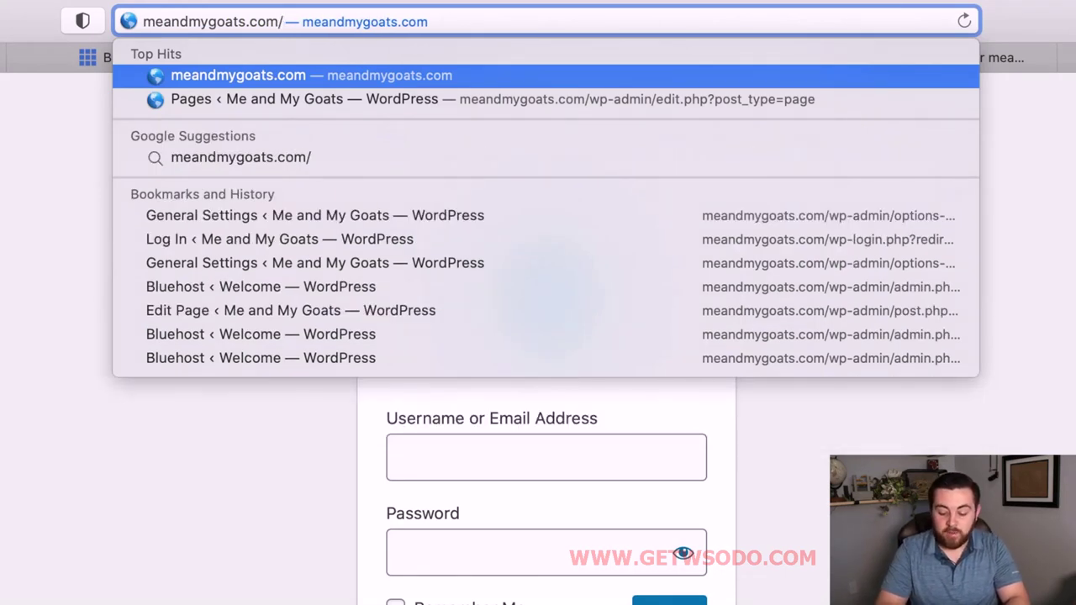
type("wp")
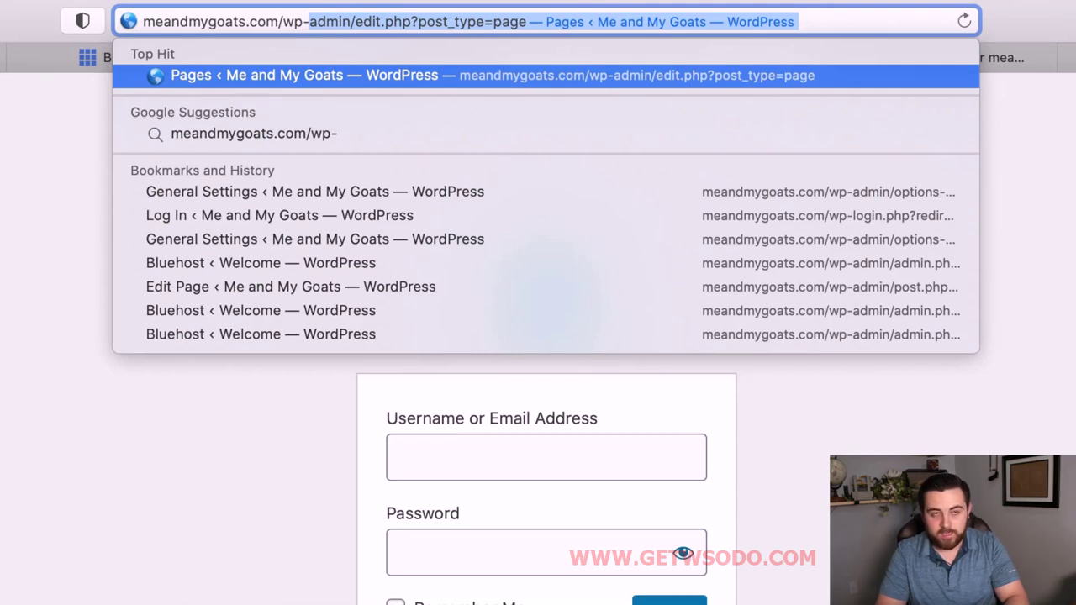
type("-admin")
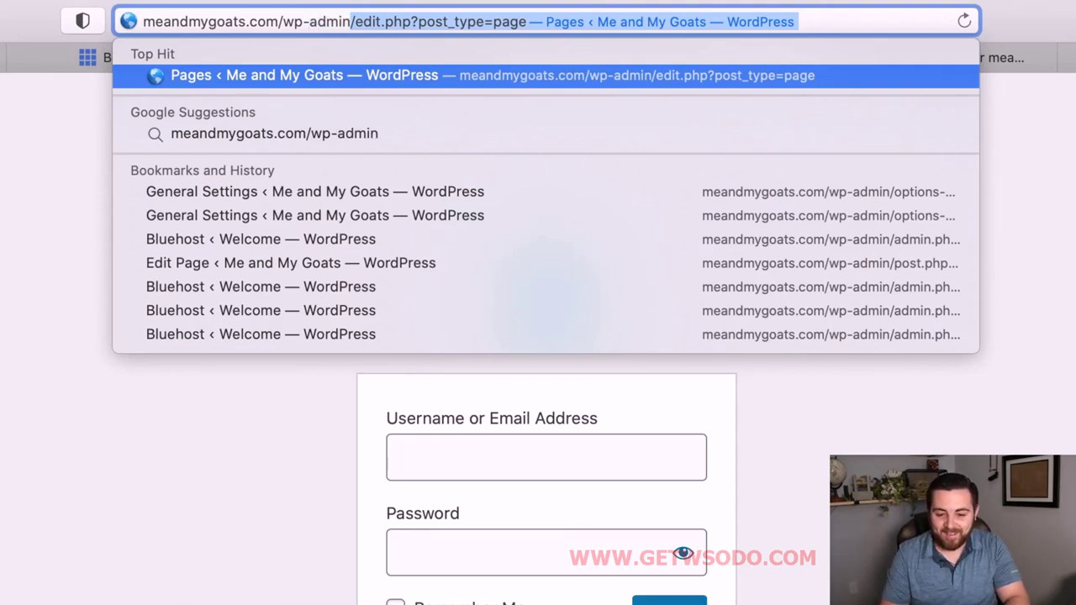
key("Return")
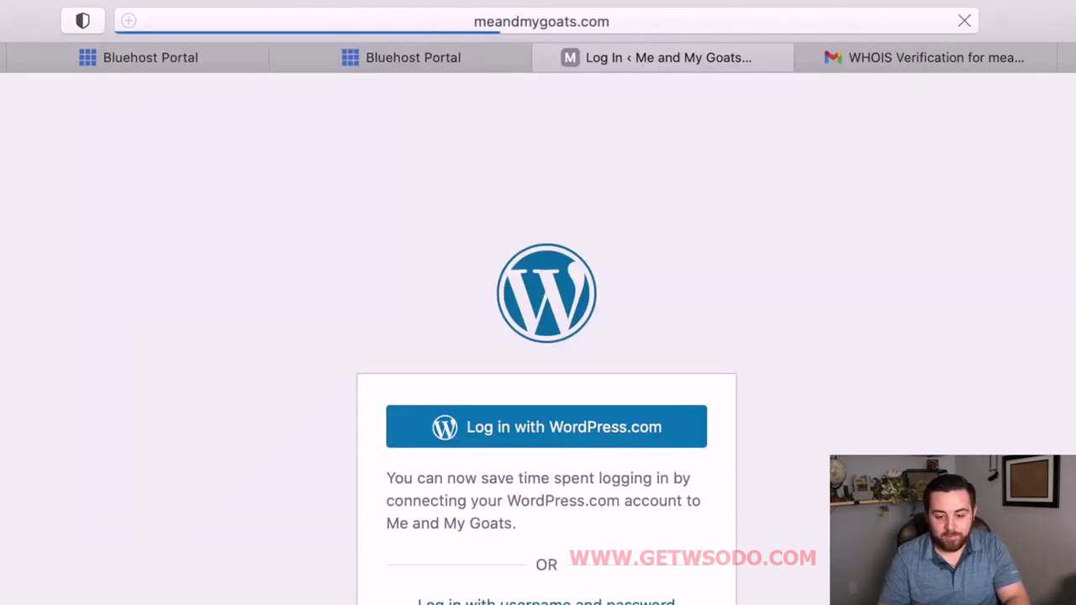
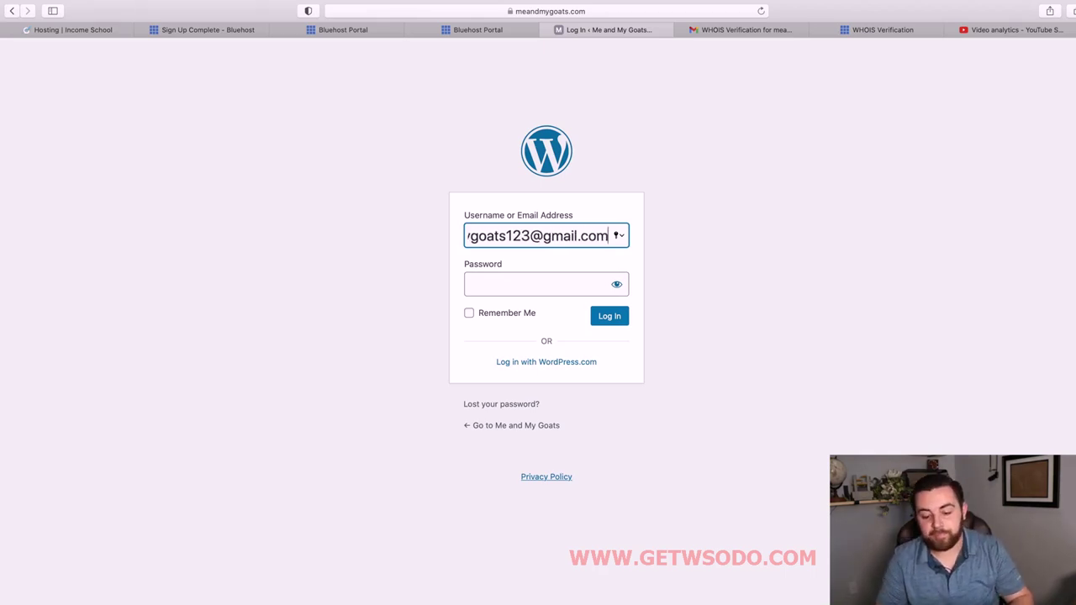
Use 'Lost your password?' on the Me and My Goats login to request a reset for the account's e-mail.
left_click(515, 288)
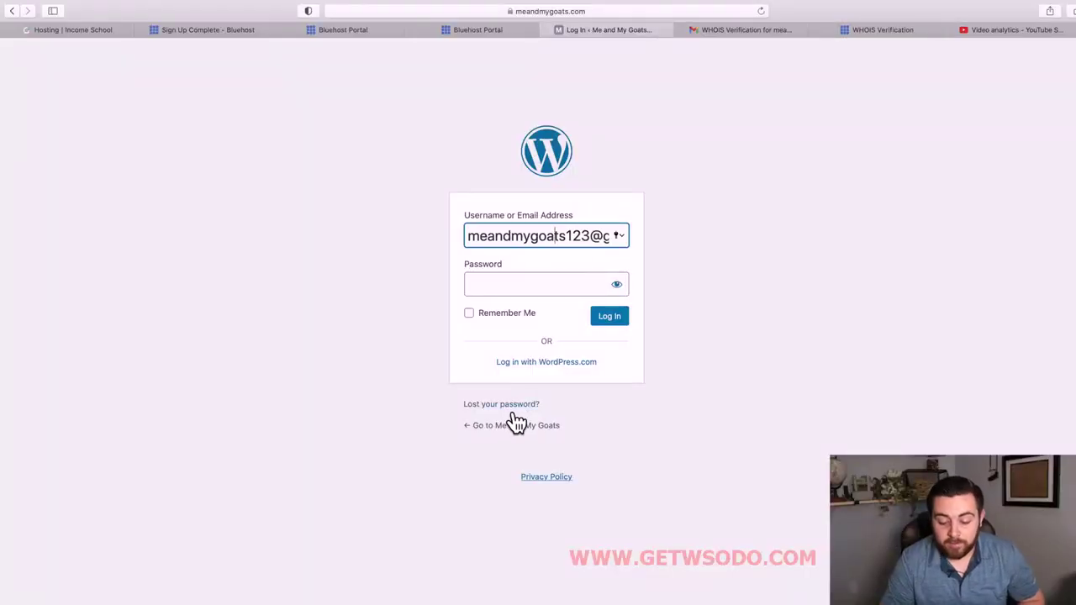
left_click(509, 409)
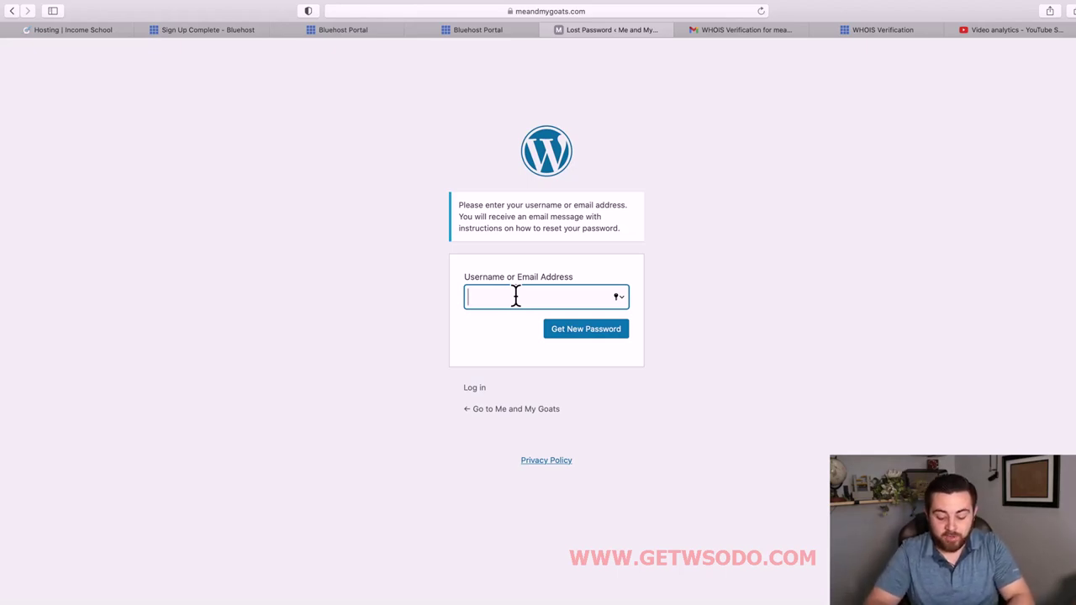
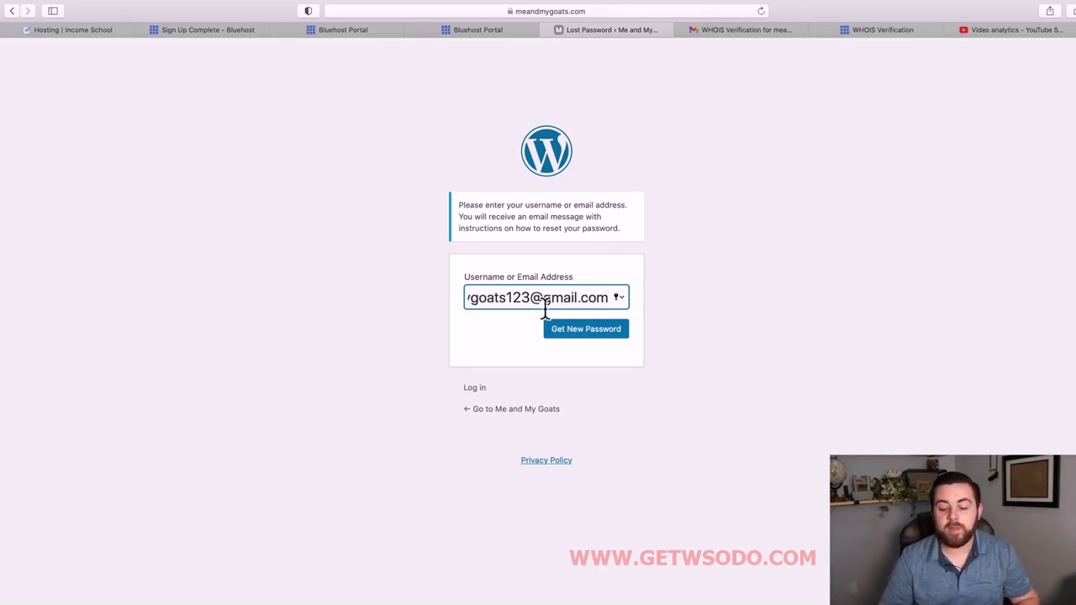
left_click(578, 336)
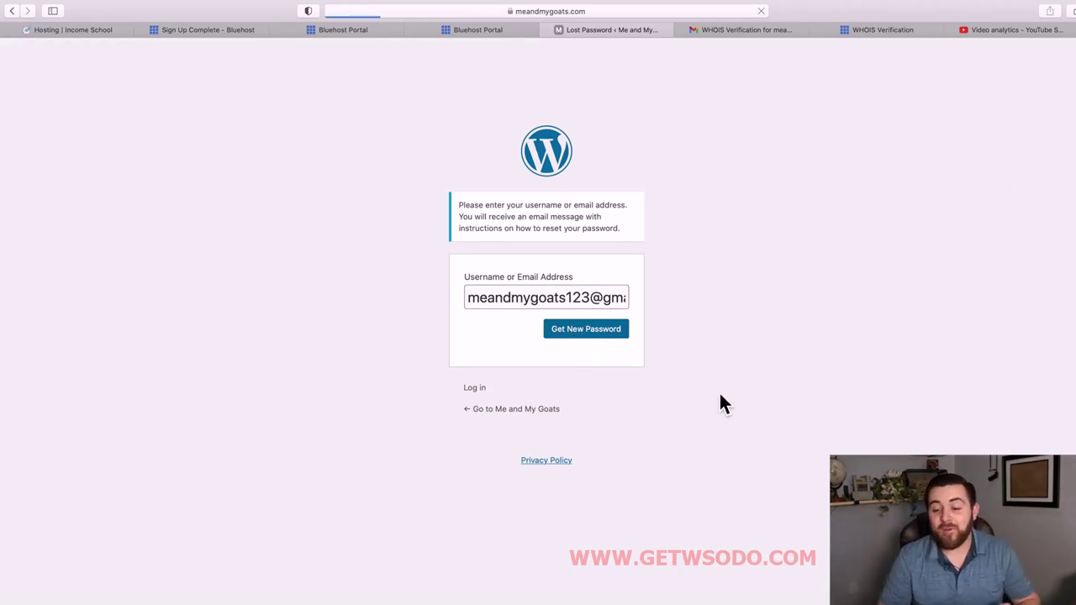
Refresh the Gmail inbox and open the '[Me and My Goats] Password Reset' e-mail.
left_click(738, 34)
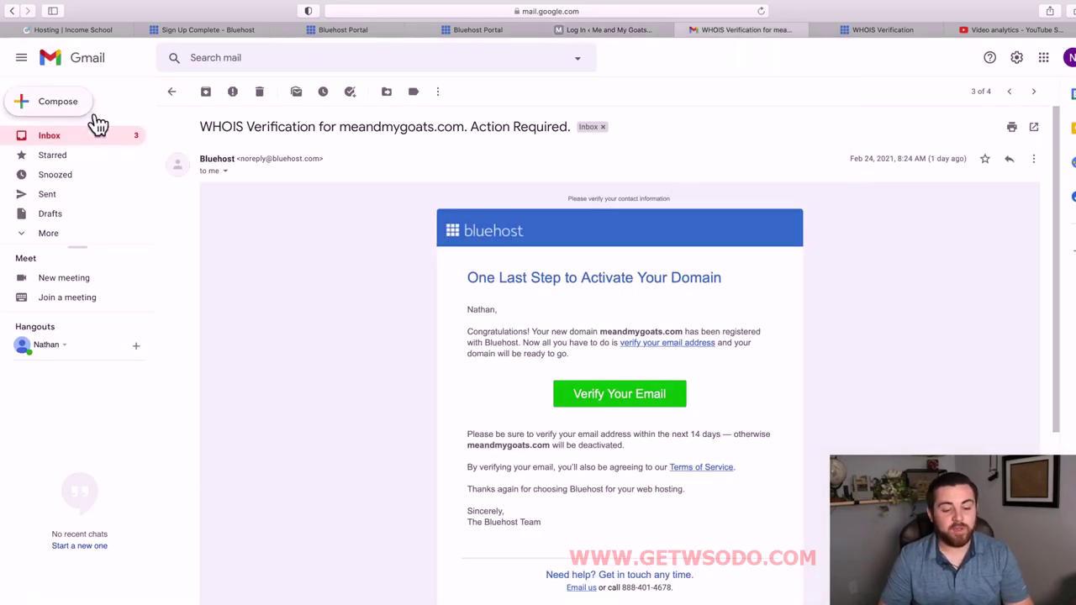
left_click(88, 142)
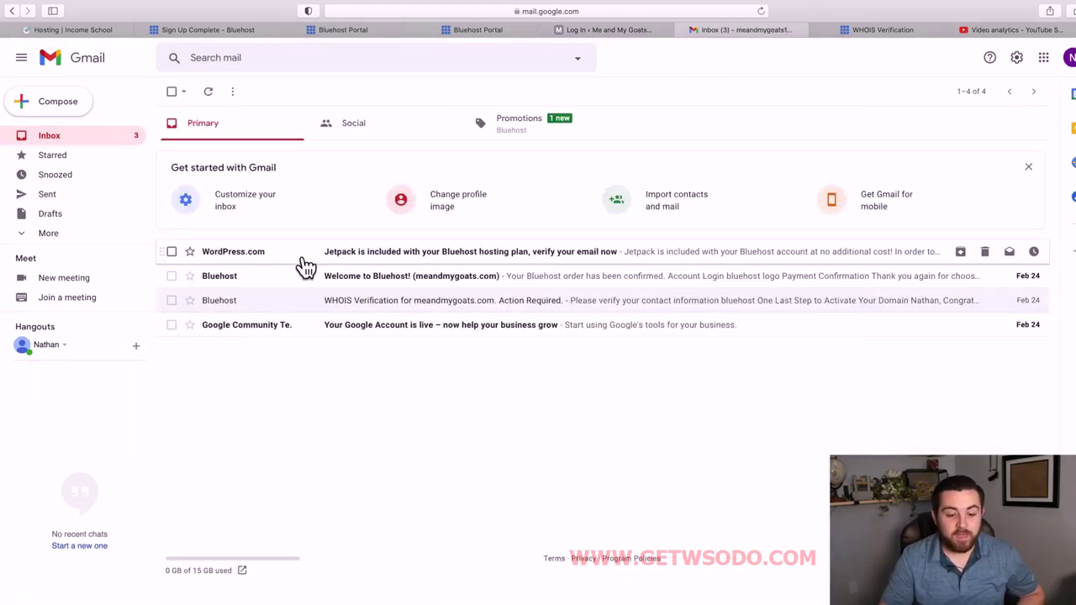
left_click(211, 92)
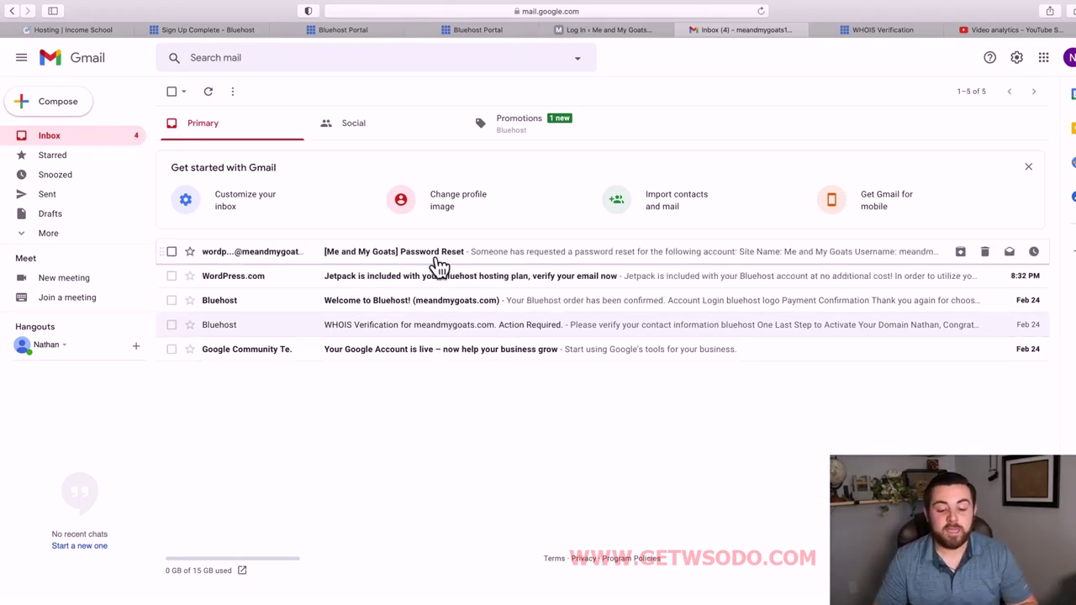
left_click(283, 252)
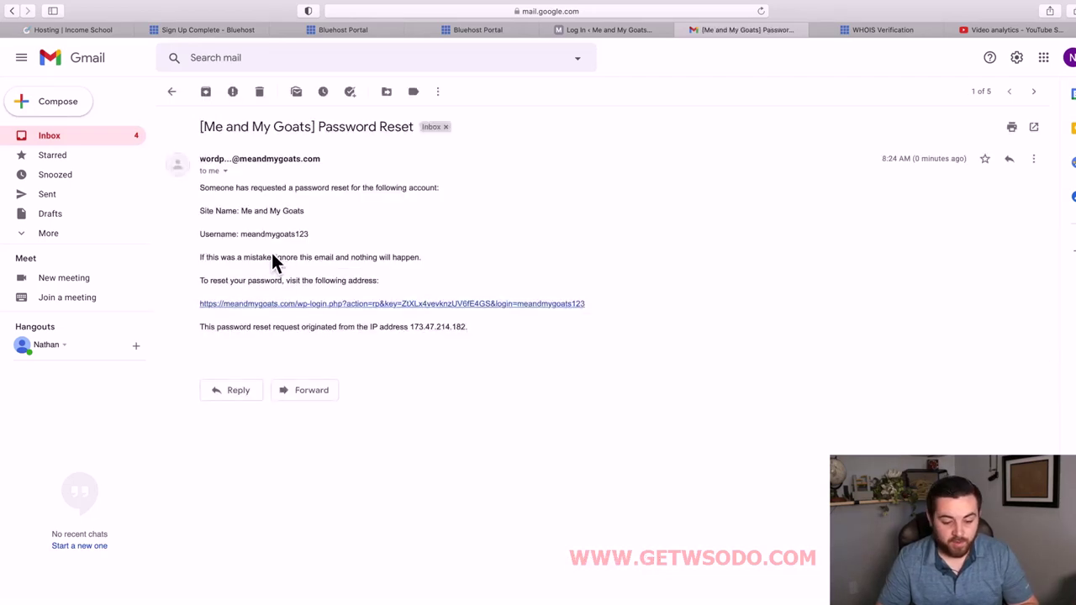
Follow the emailed reset link and clear the suggested password from the New password field.
left_click(315, 304)
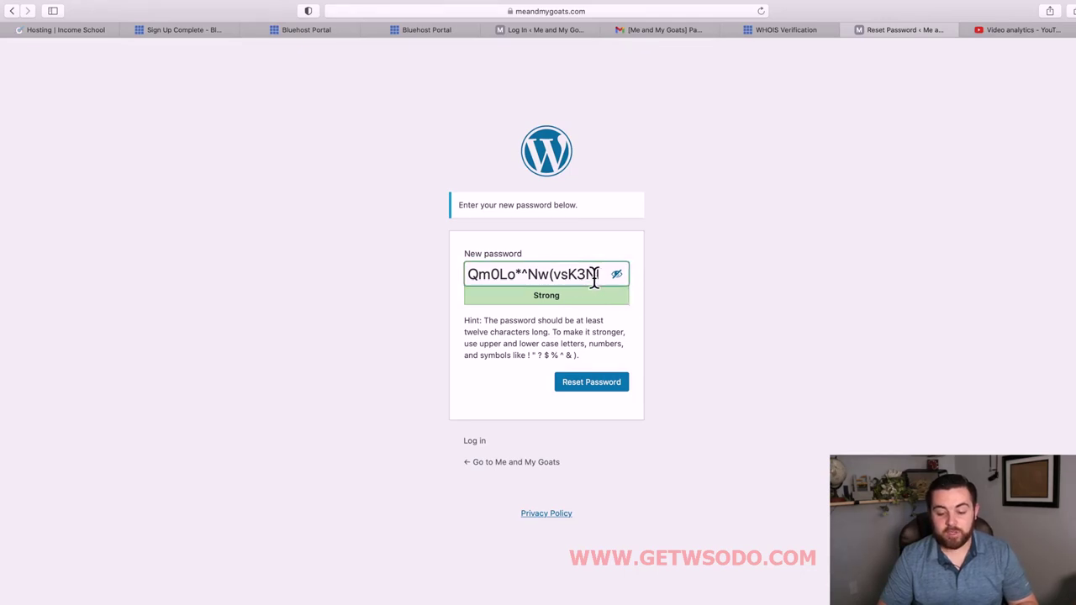
triple_click(595, 277)
key("BackSpace")
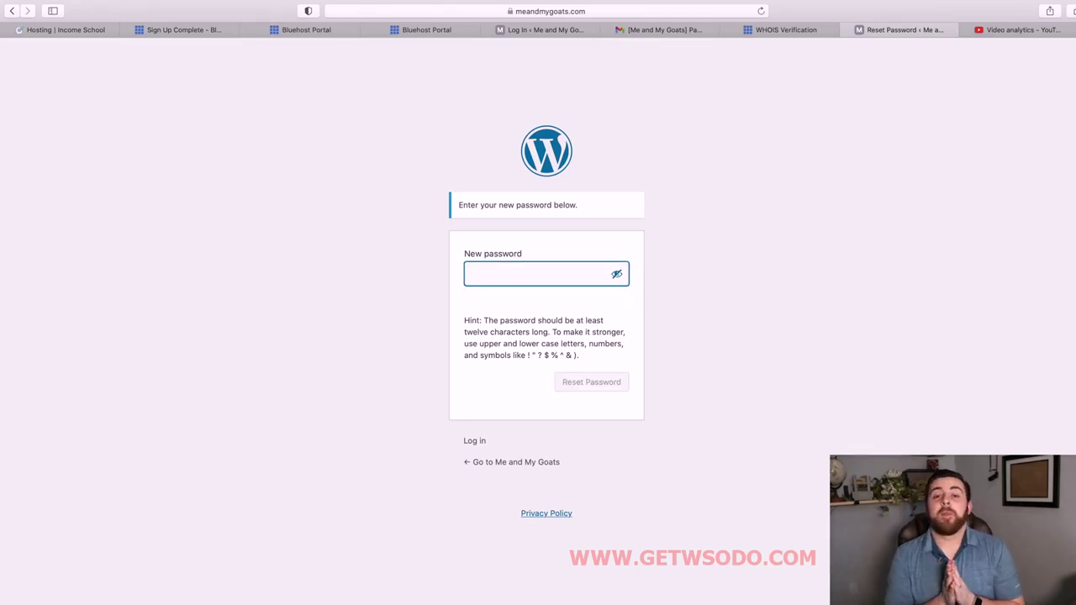
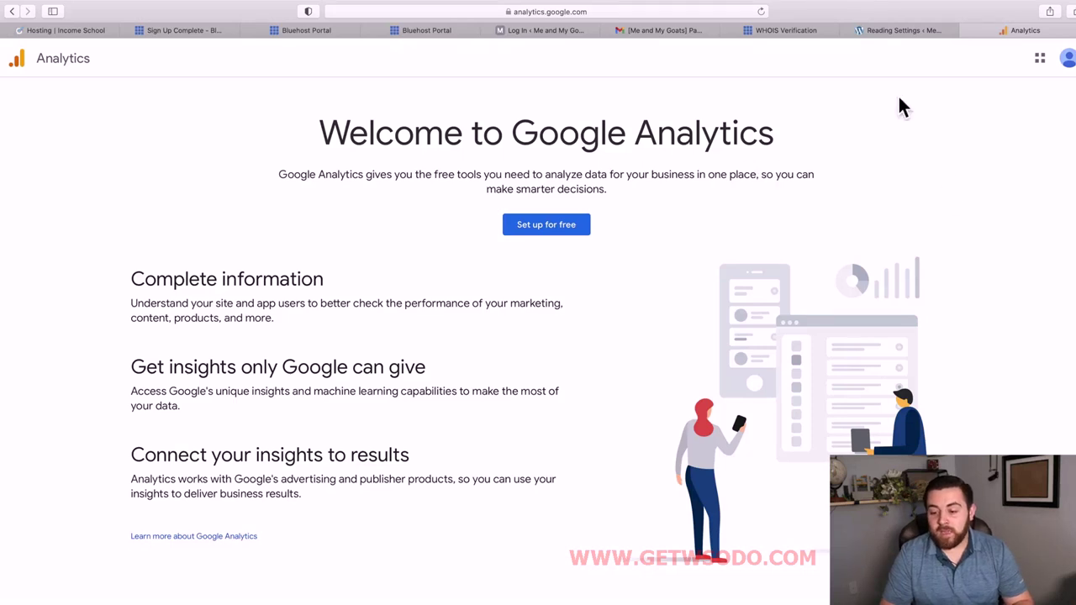
Start a new Google Analytics account named 'Me and My Goats', leaving all four data-sharing options ticked.
left_click(1068, 60)
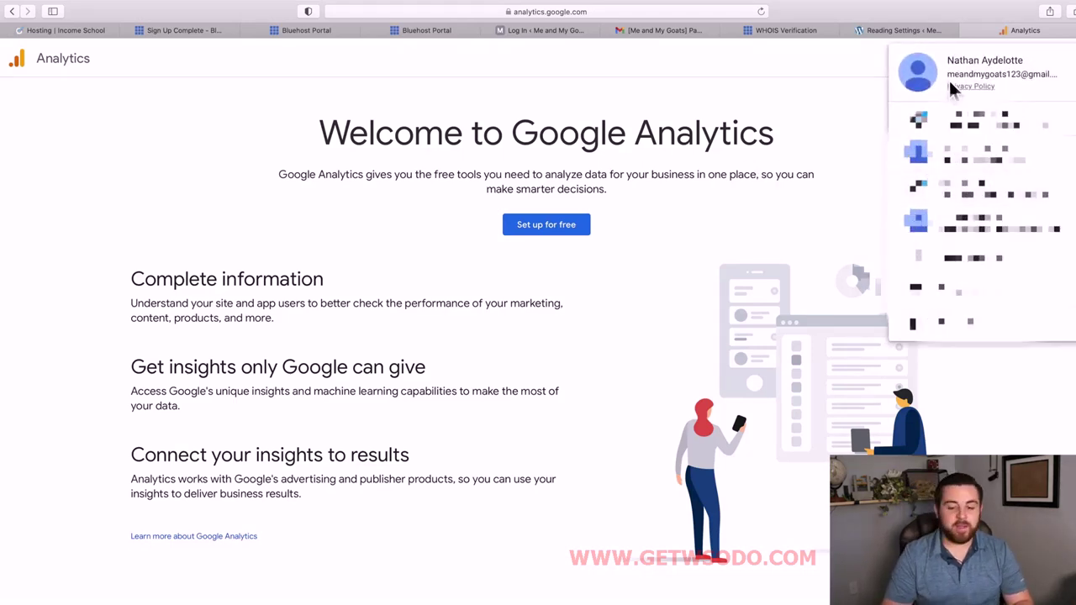
left_click(645, 267)
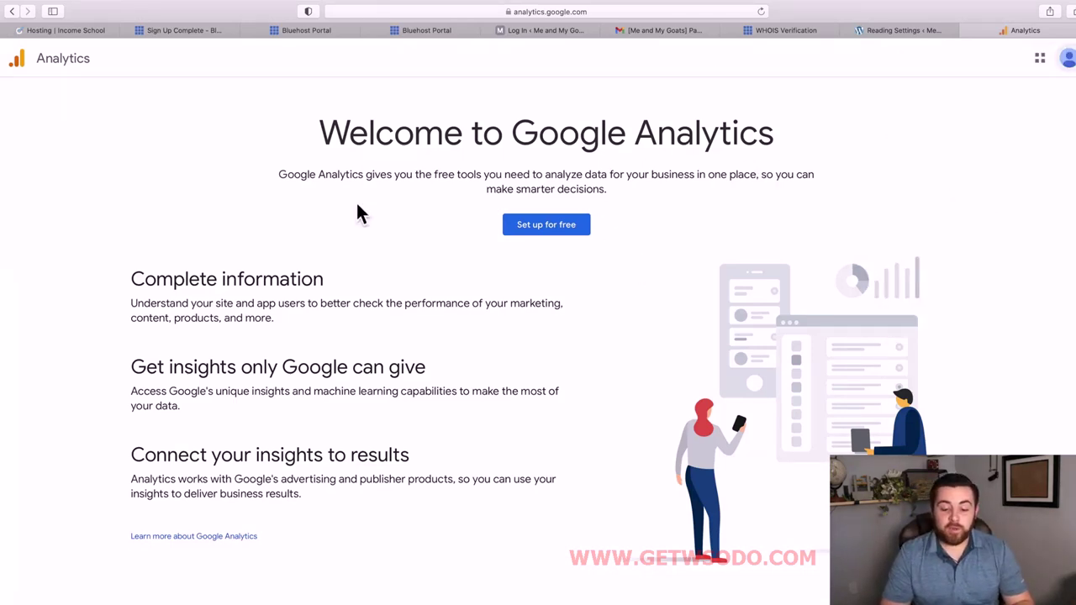
left_click(557, 225)
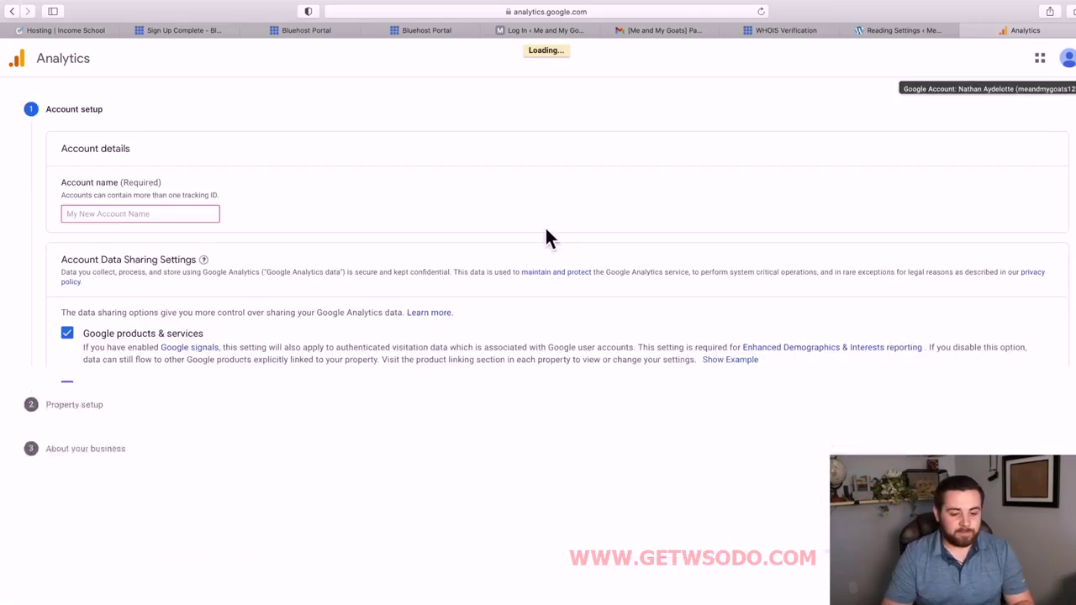
left_click(168, 221)
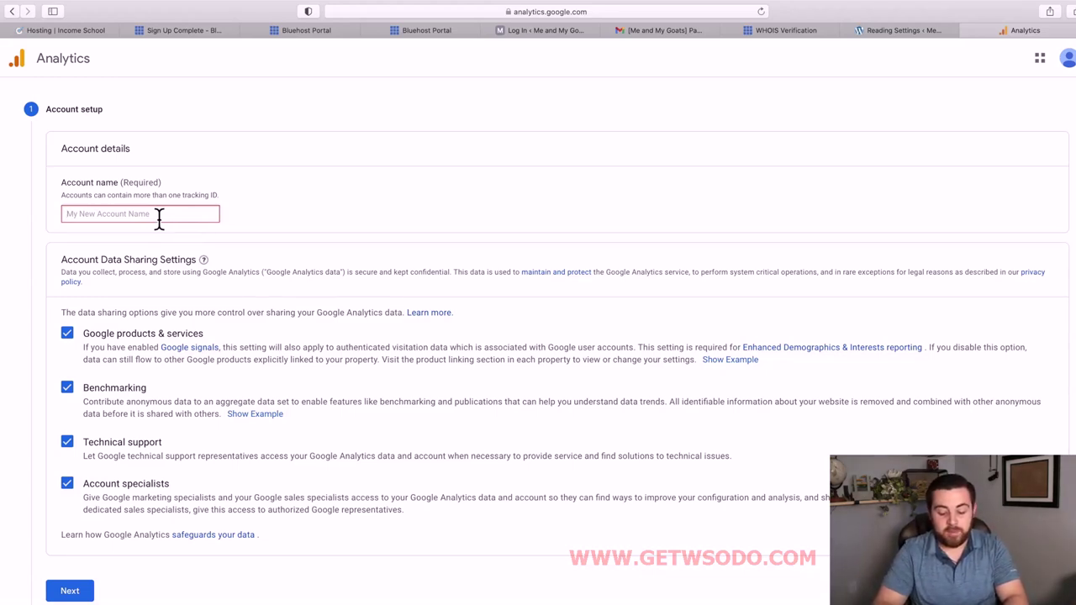
type("ME")
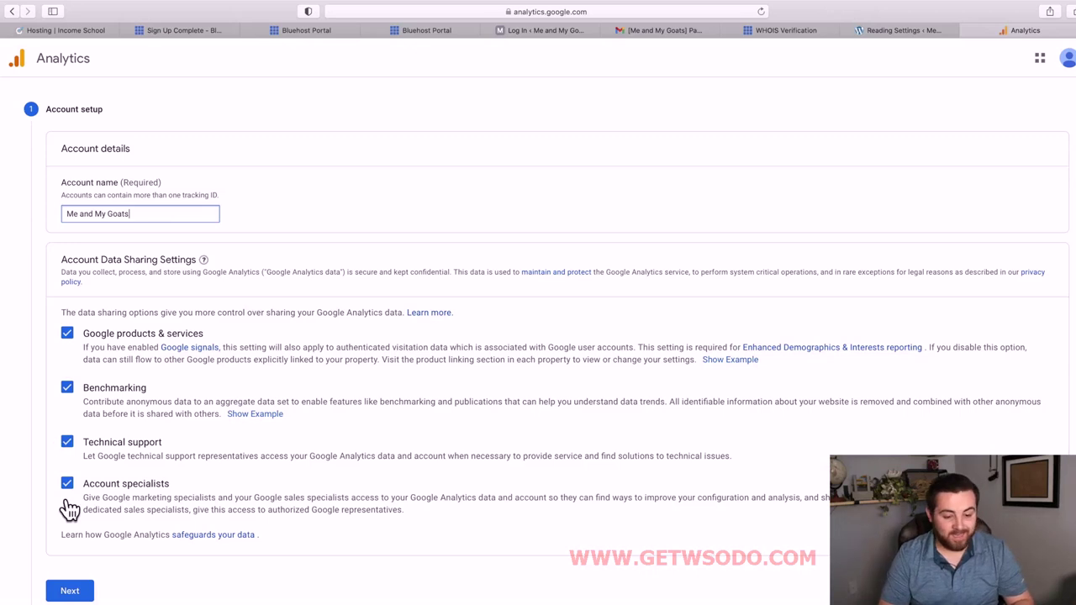
Go to property setup and name the property 'Me and My Goats'.
left_click(70, 591)
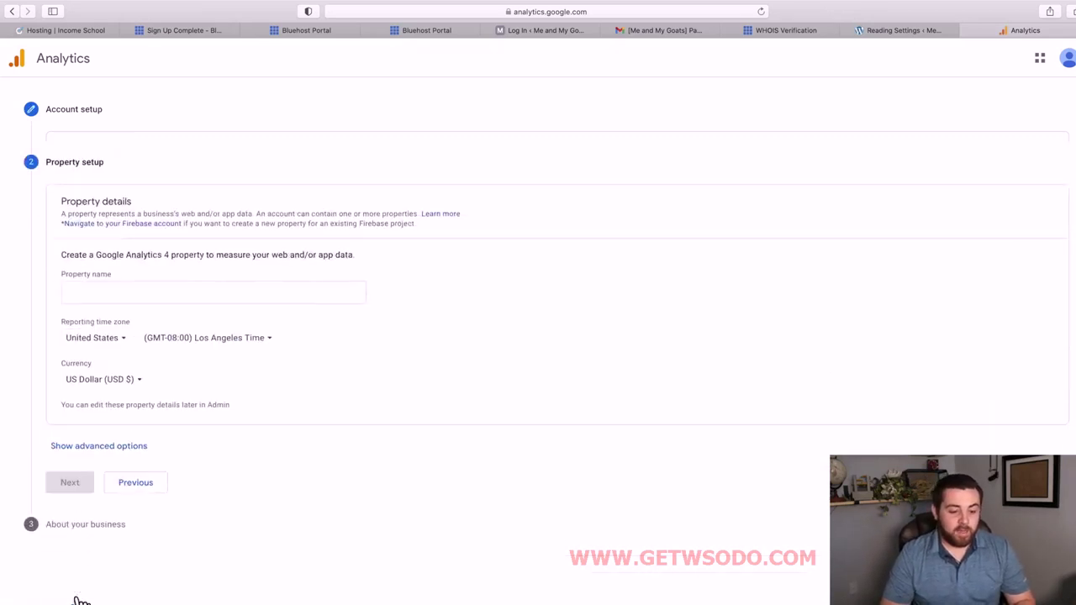
left_click(139, 287)
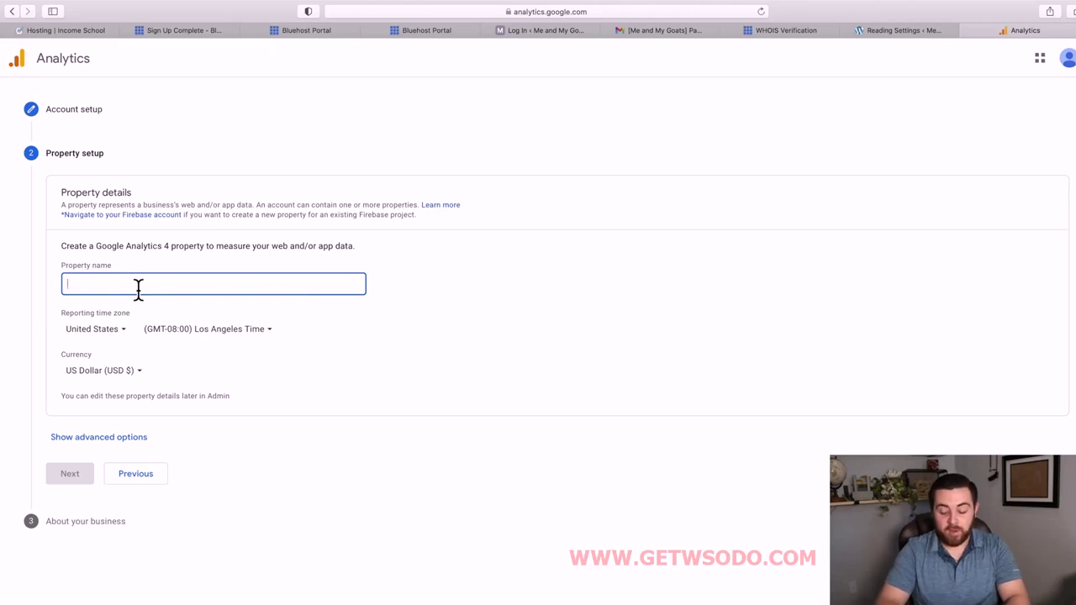
type("M")
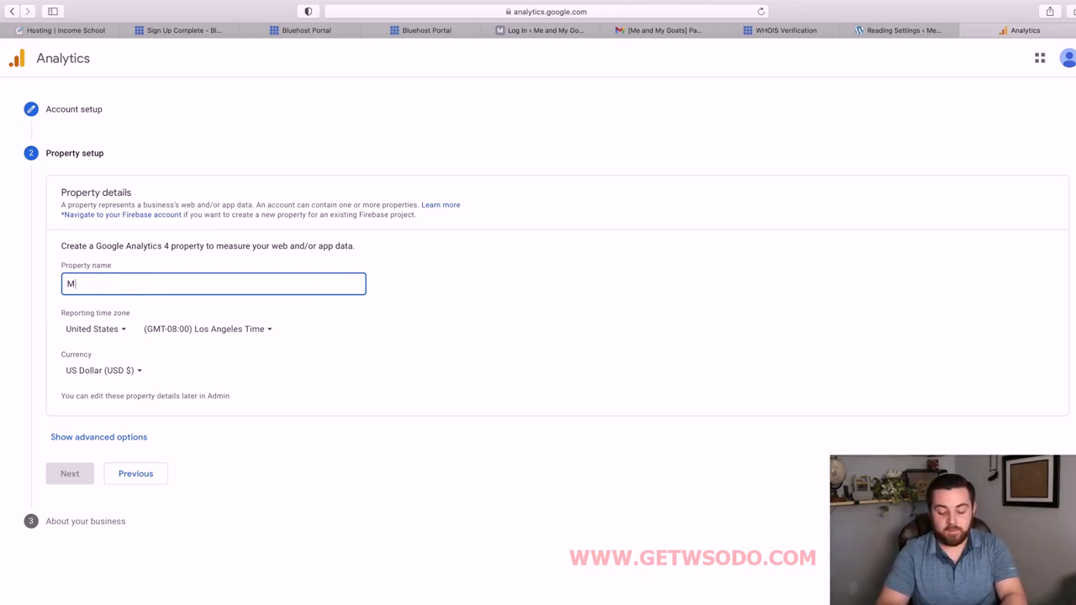
type("e and My Goats")
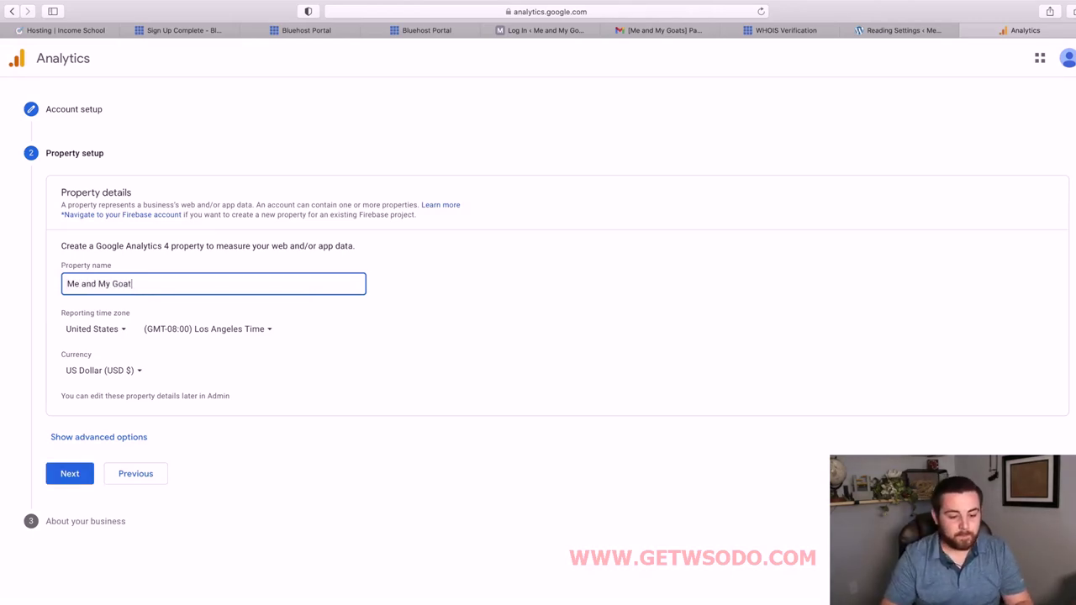
Set the reporting time zone to (GMT-07:00) Boise Time and reveal the advanced options.
left_click(235, 333)
left_click(252, 438)
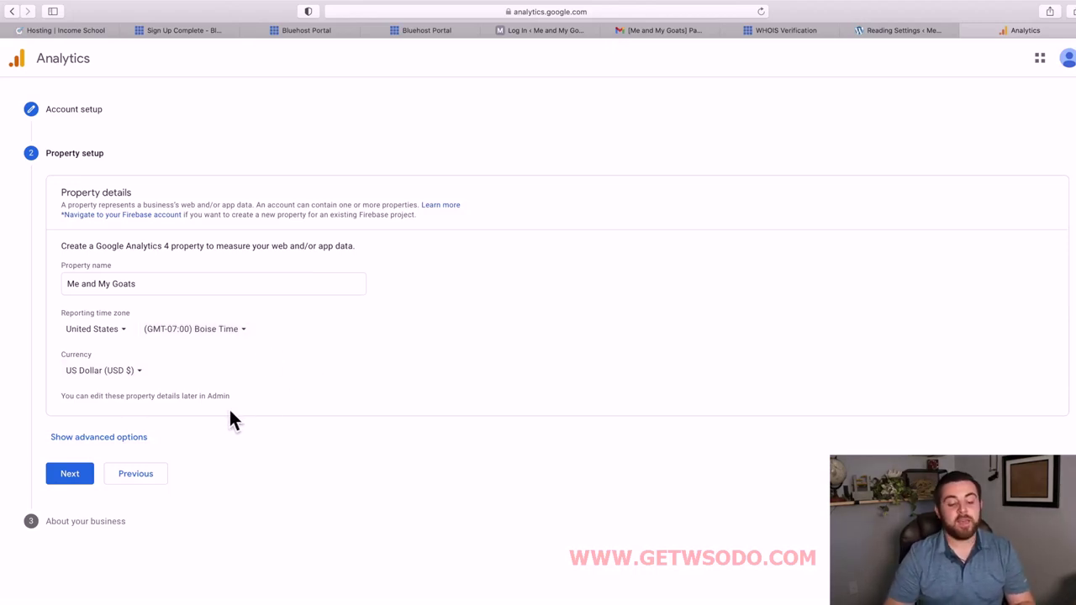
left_click(131, 442)
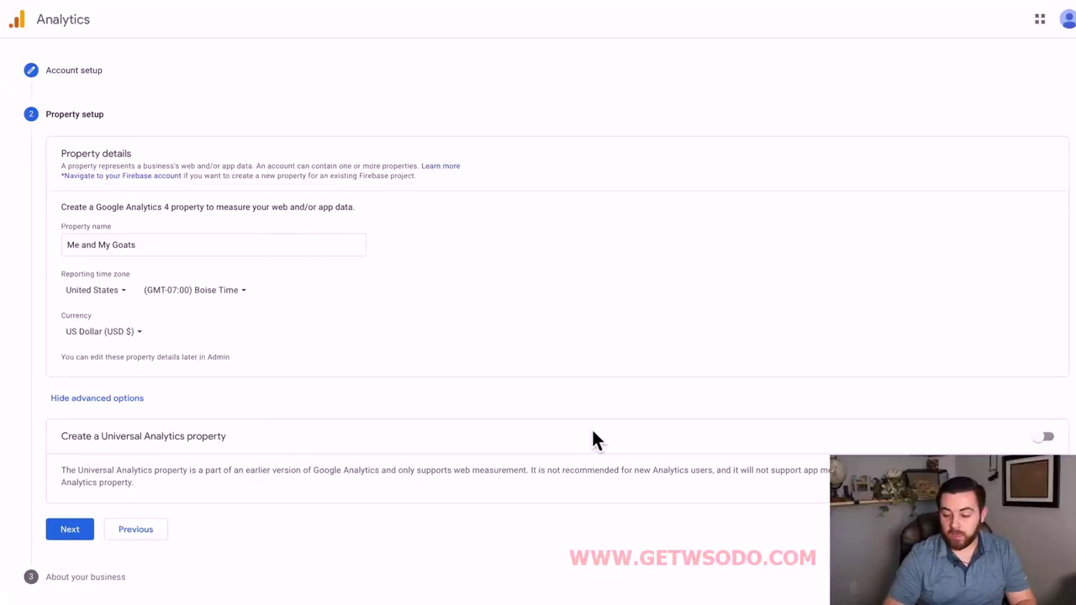
Enable a Universal Analytics property with website URL meandmygoats.com and continue.
left_click(1043, 438)
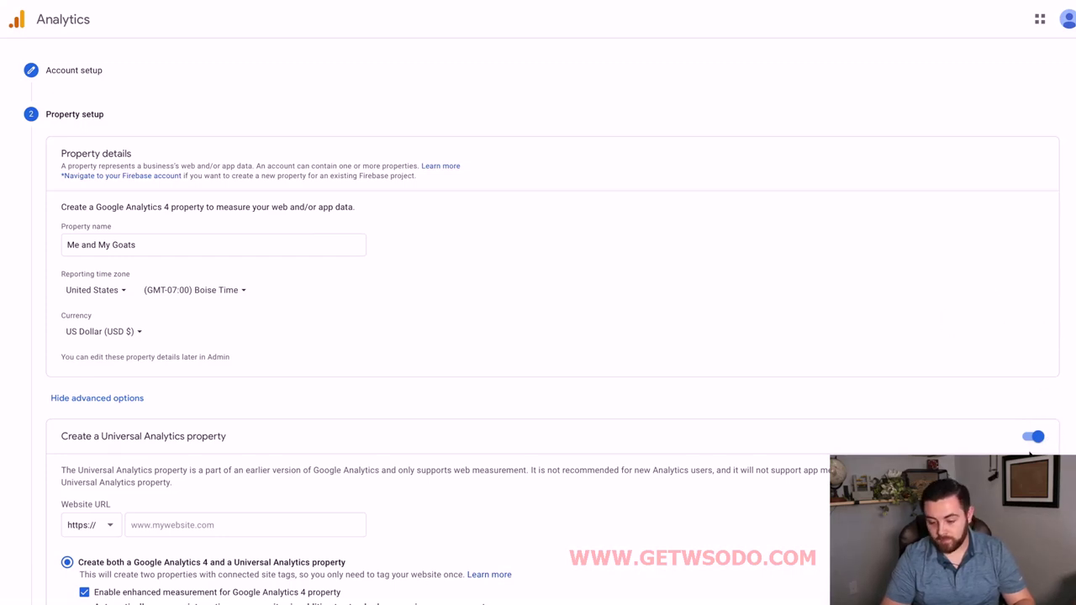
scroll(571, 475, "down", 1)
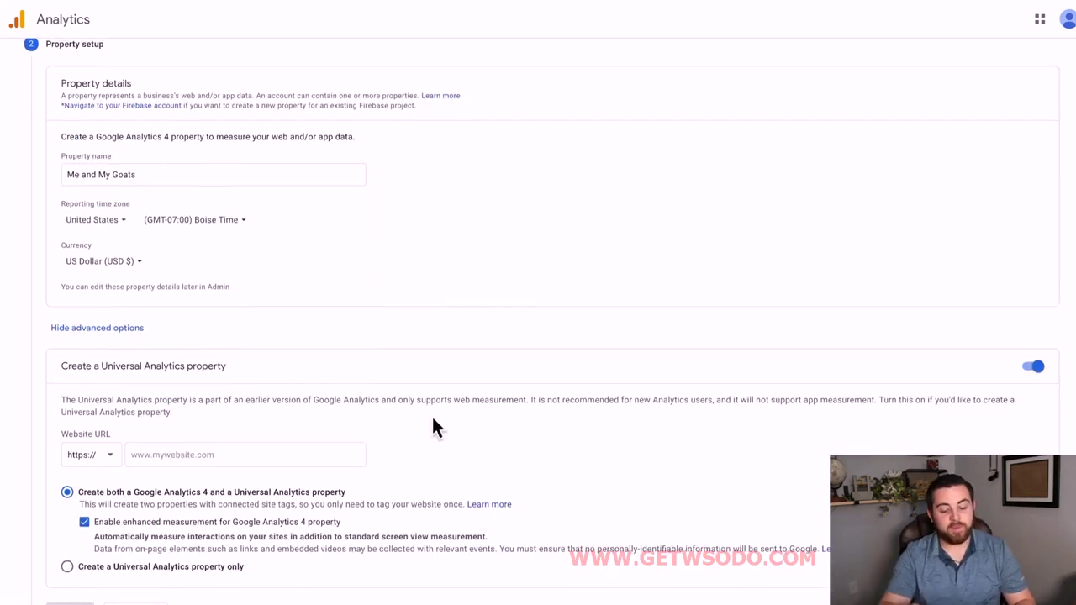
left_click(206, 458)
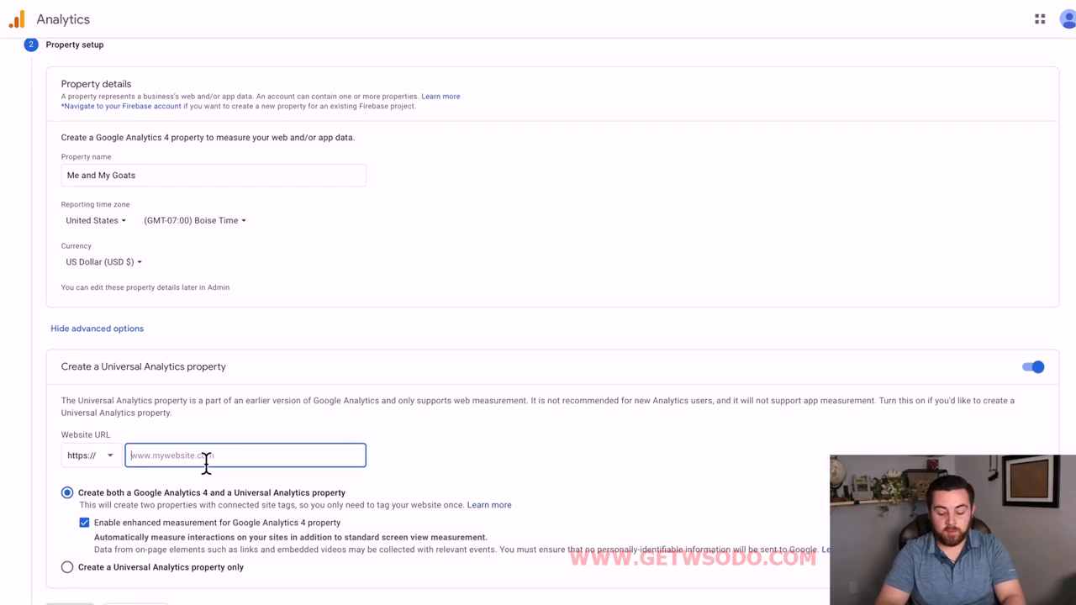
type("meandmygoats.com")
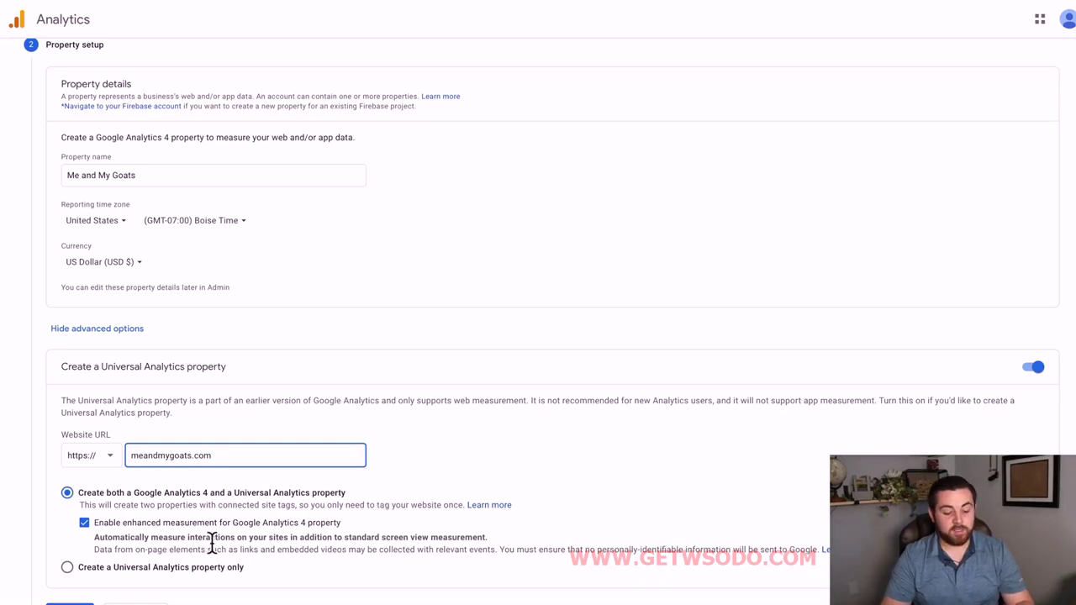
key("Return")
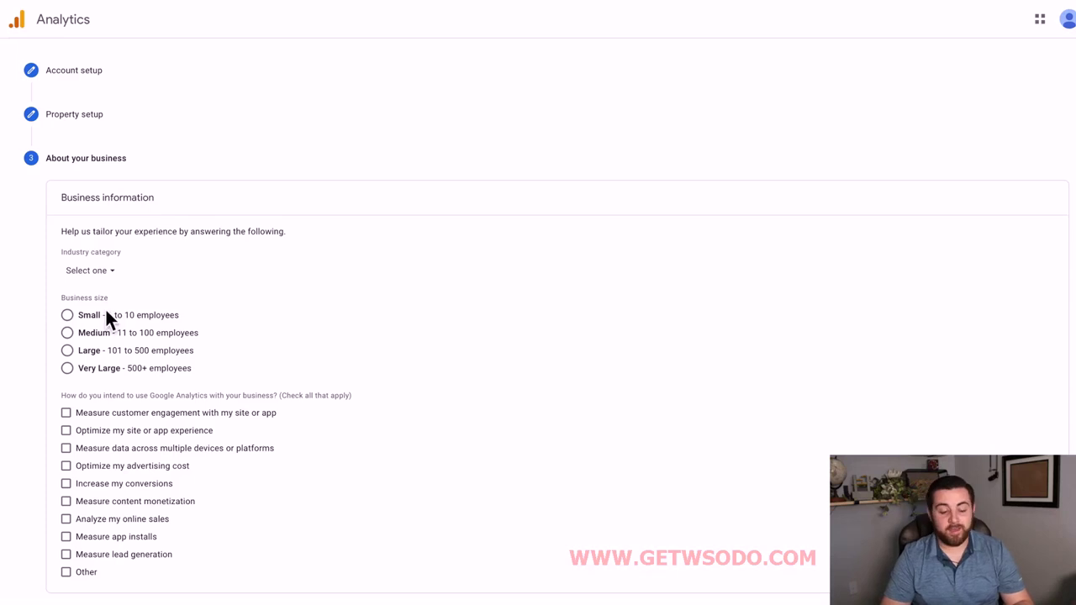
Choose Small business size with engagement, site optimisation and cross-device uses (Other unticked), then create.
left_click(67, 315)
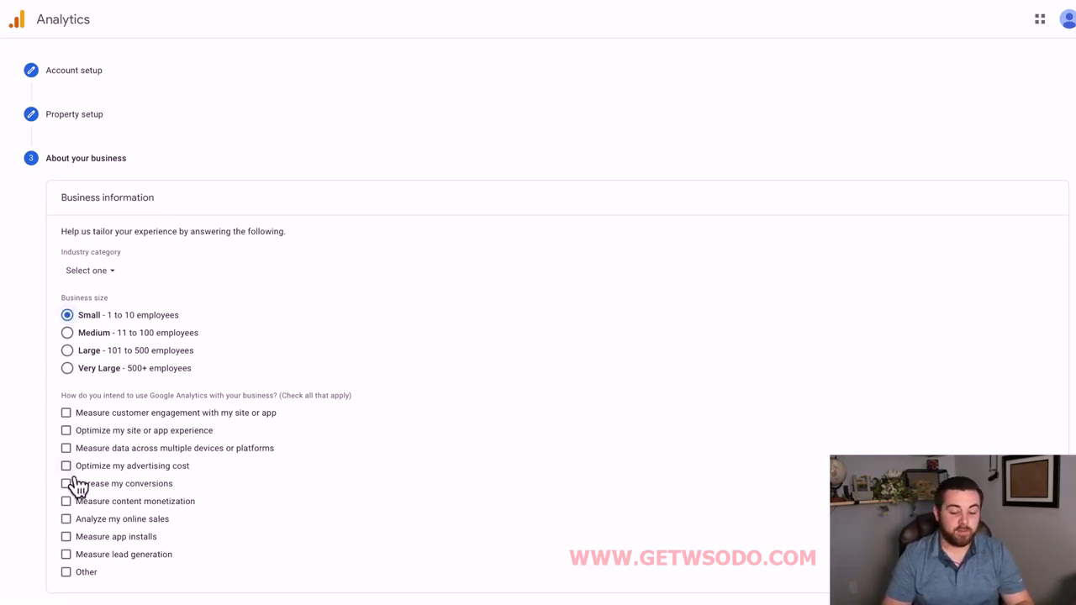
left_click(82, 586)
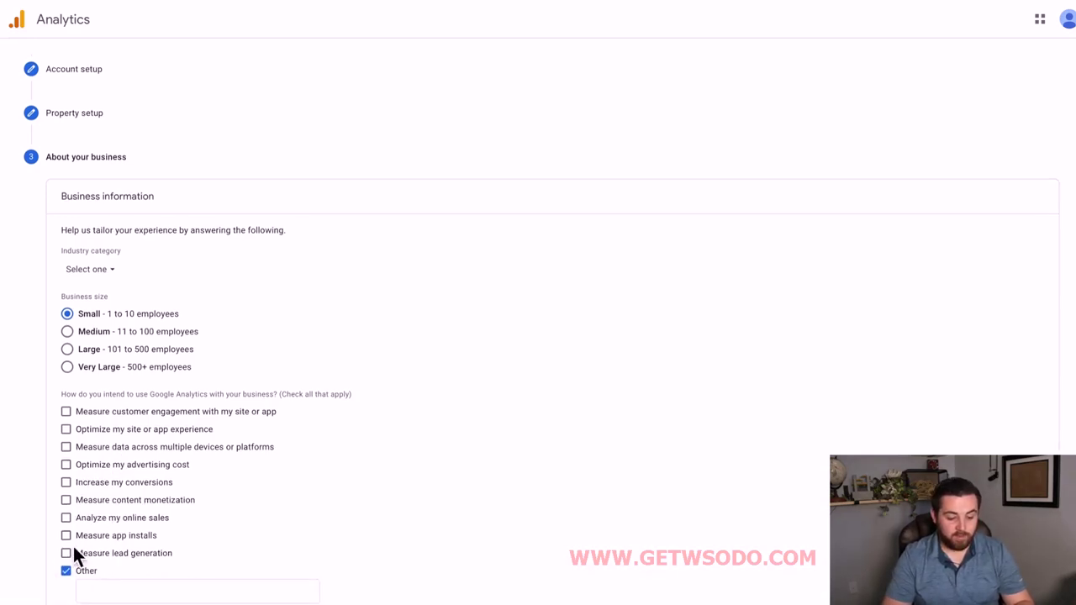
left_click(78, 432)
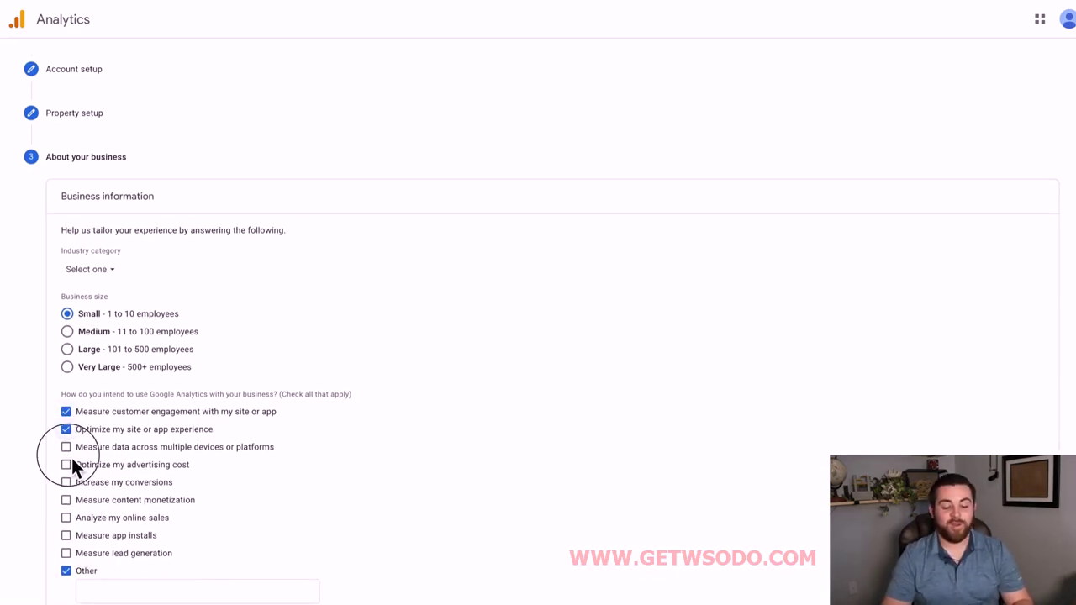
left_click(67, 452)
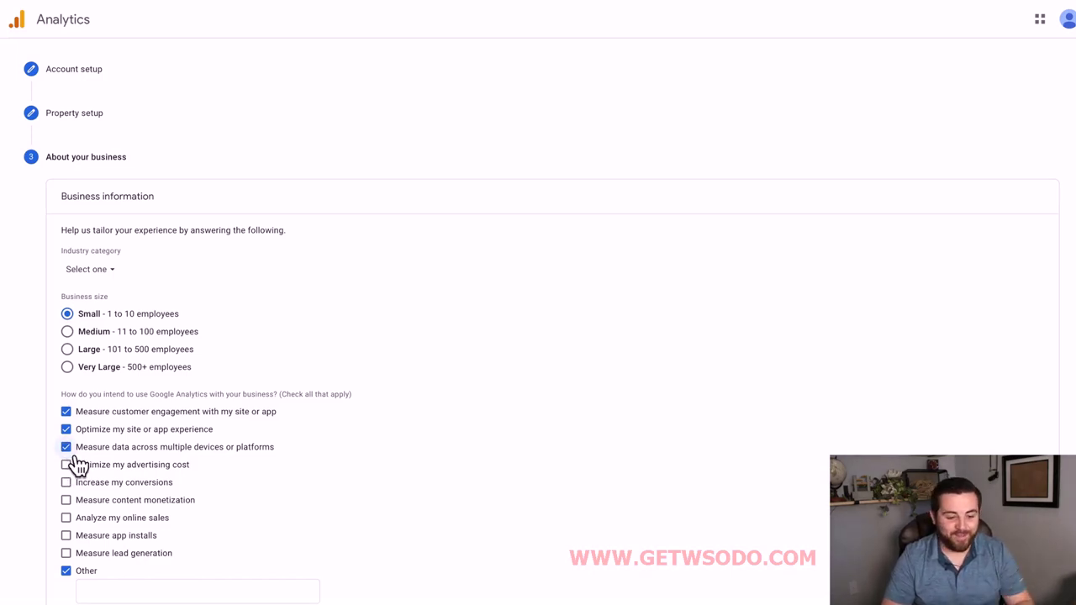
left_click(499, 157)
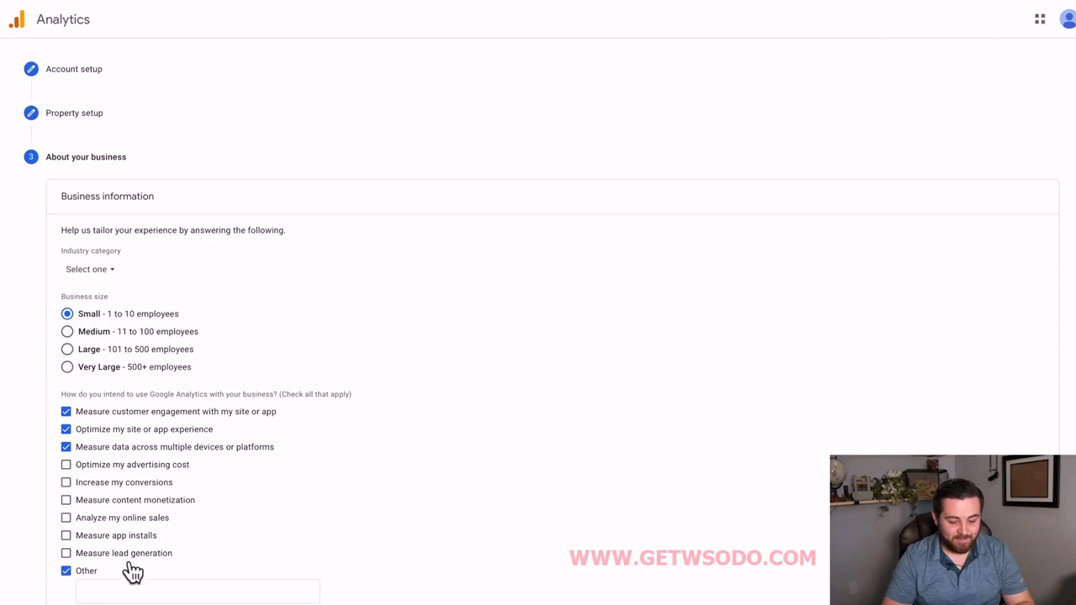
left_click(84, 572)
left_click(79, 595)
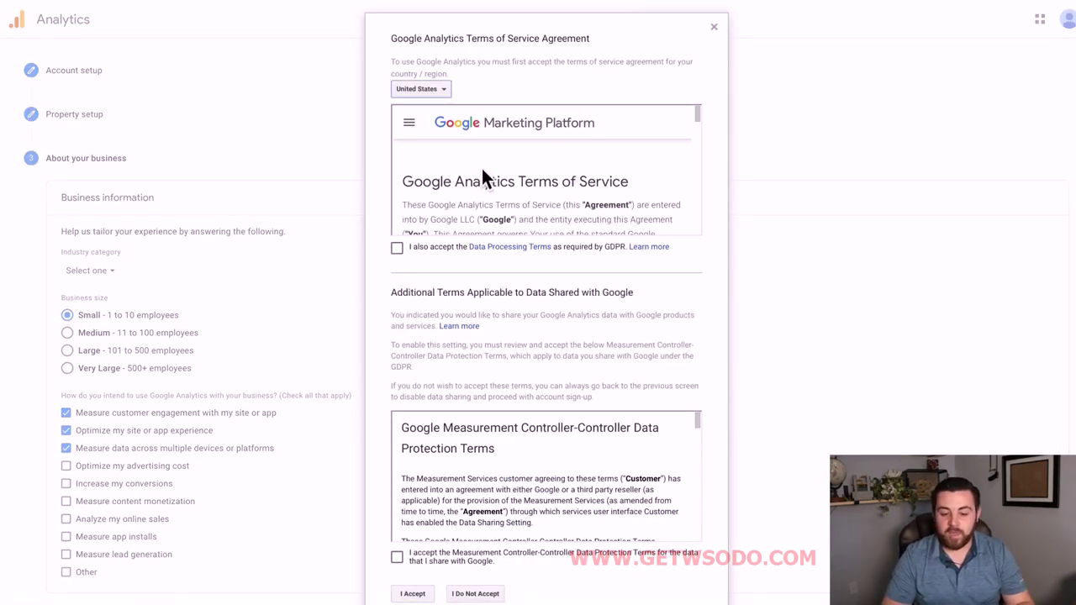
Accept the GDPR Data Processing Terms, Controller-Controller Data Protection Terms and the terms of service.
scroll(500, 185, "down", 1)
scroll(504, 189, "down", 10)
scroll(504, 189, "down", 15)
left_click(397, 248)
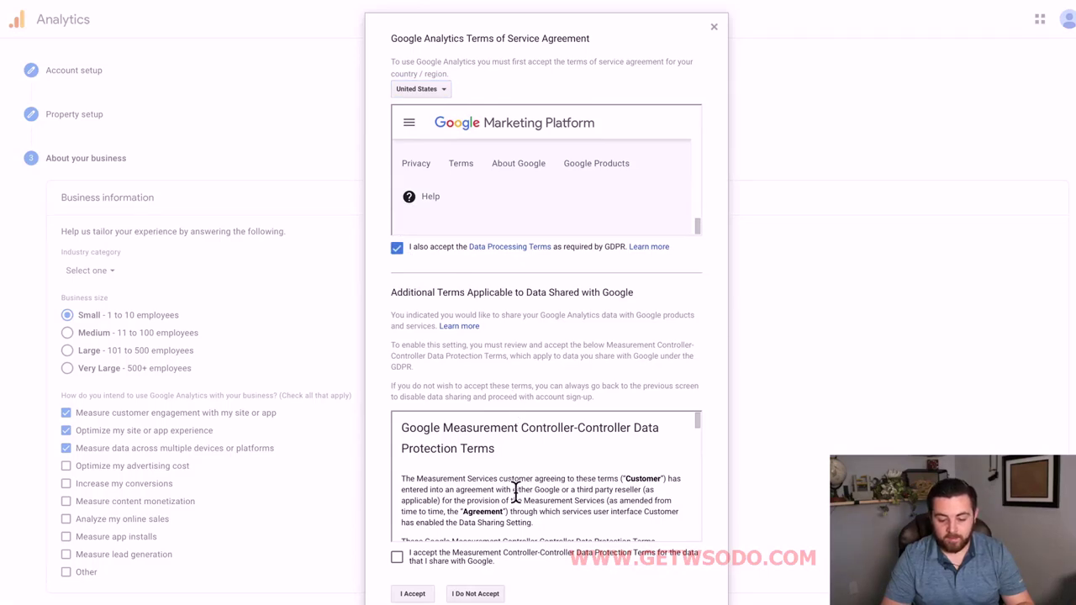
scroll(516, 492, "down", 10)
scroll(516, 492, "up", 10)
scroll(516, 492, "down", 15)
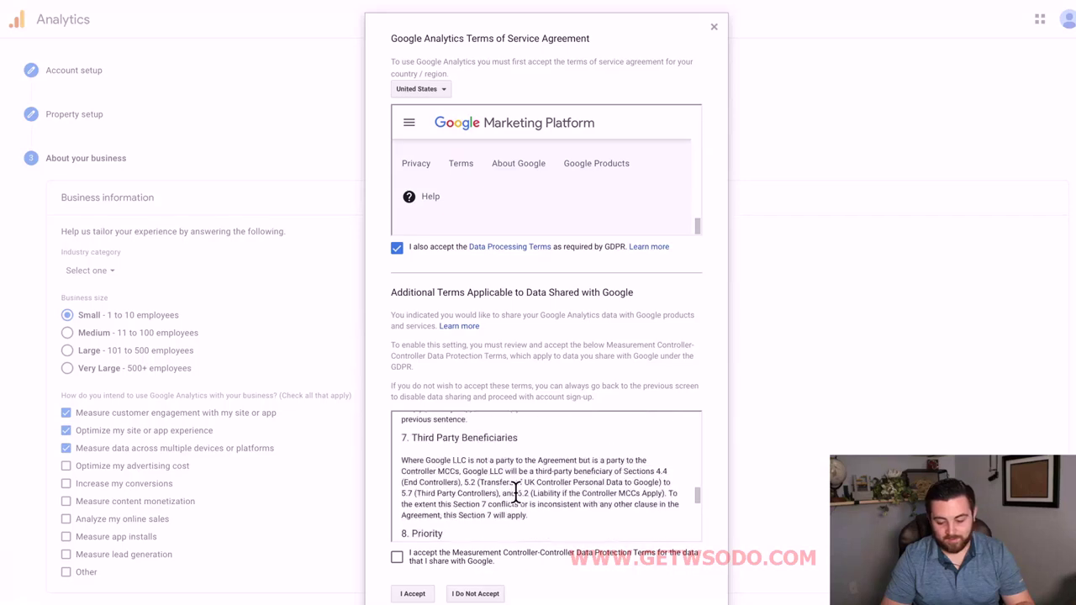
scroll(516, 493, "down", 10)
left_click(397, 558)
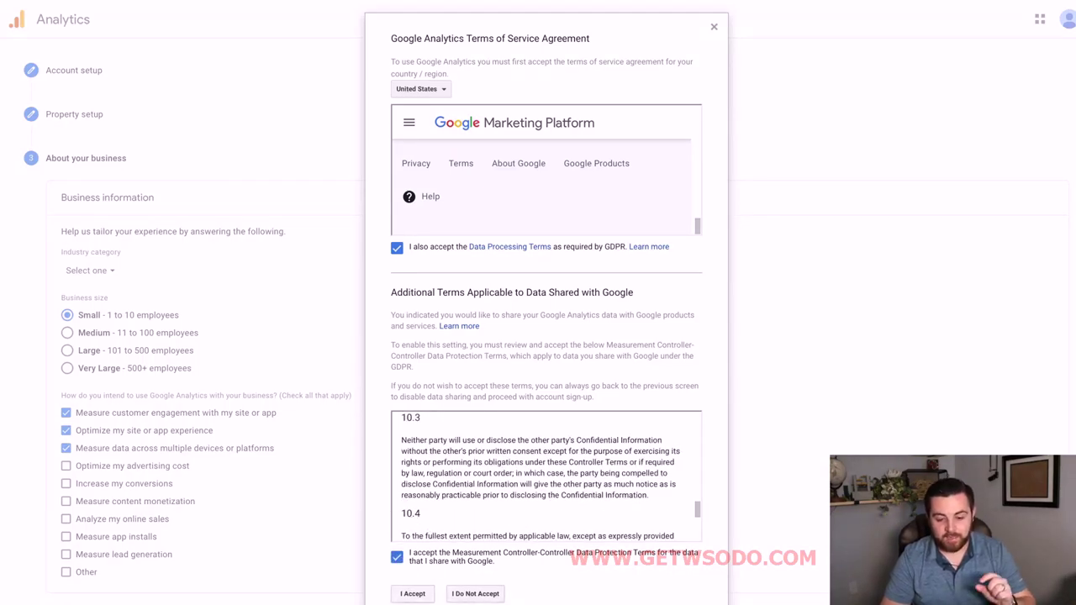
left_click(420, 595)
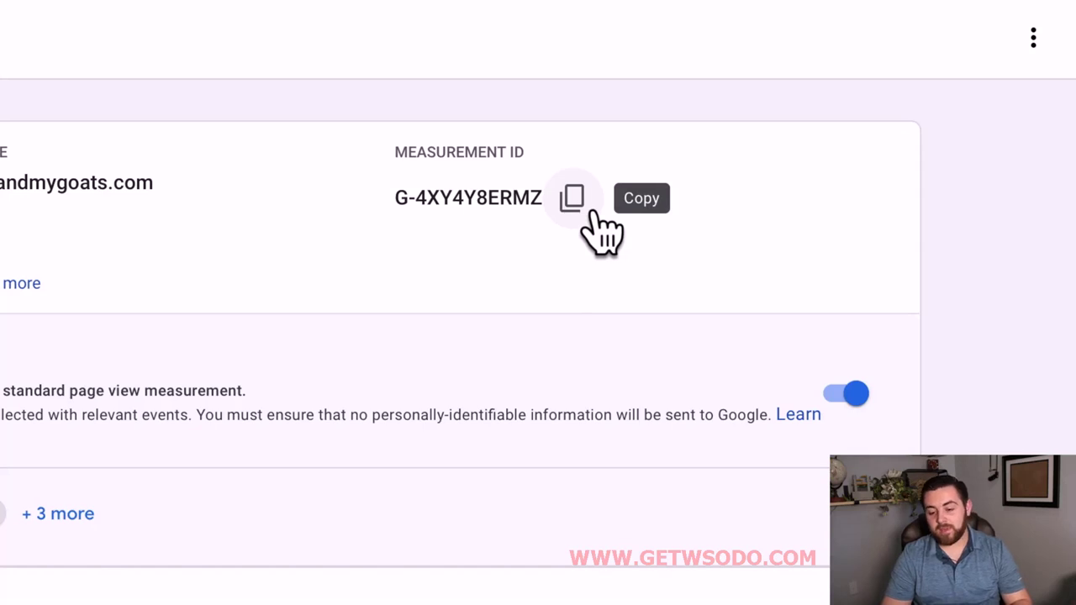
Copy the web stream's measurement ID and start a new message in Gmail.
left_click(593, 214)
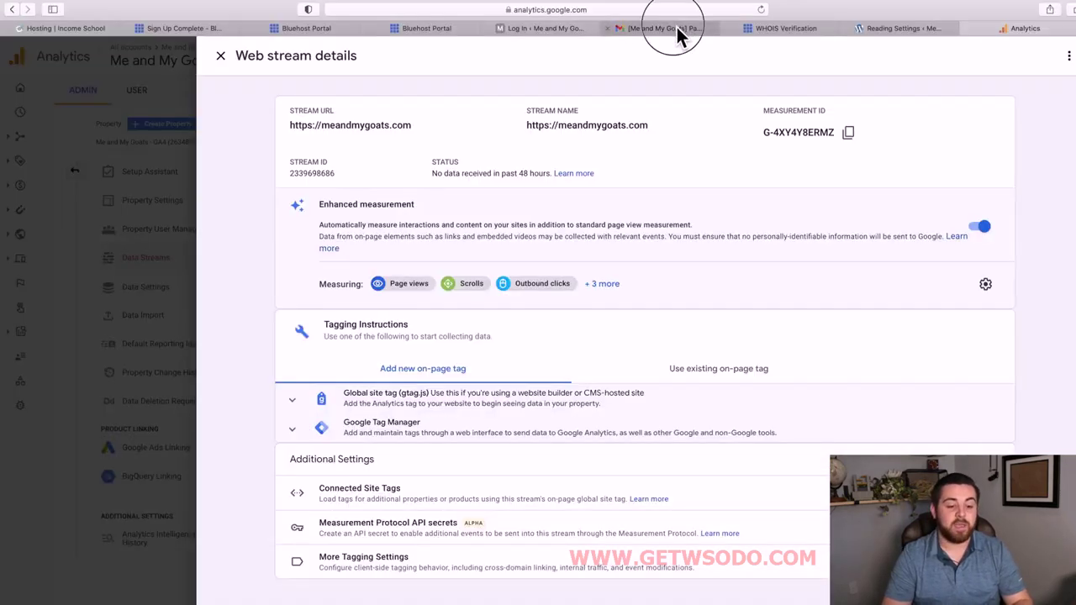
left_click(679, 30)
left_click(70, 107)
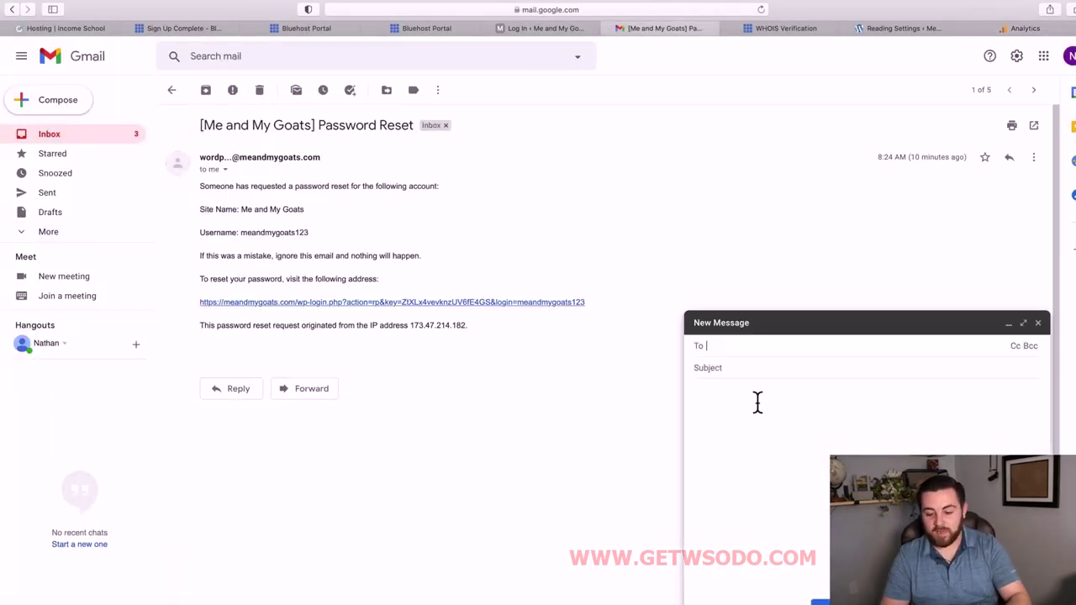
Paste measurement ID G-4XY4Y8ERMZ into the draft body and return to Google Analytics.
left_click(757, 403)
key("super+v")
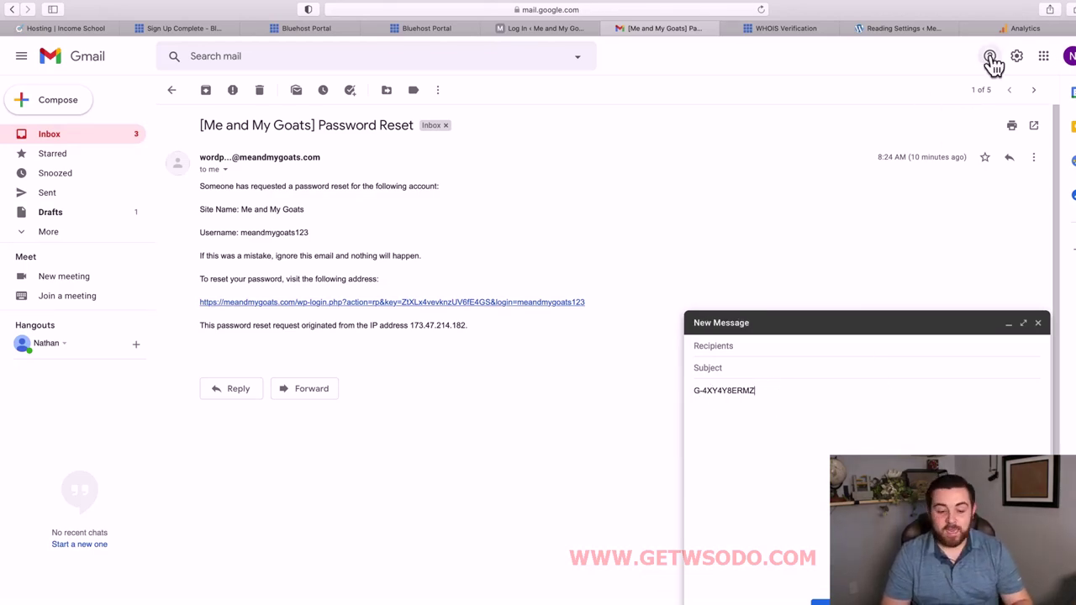
left_click(1021, 32)
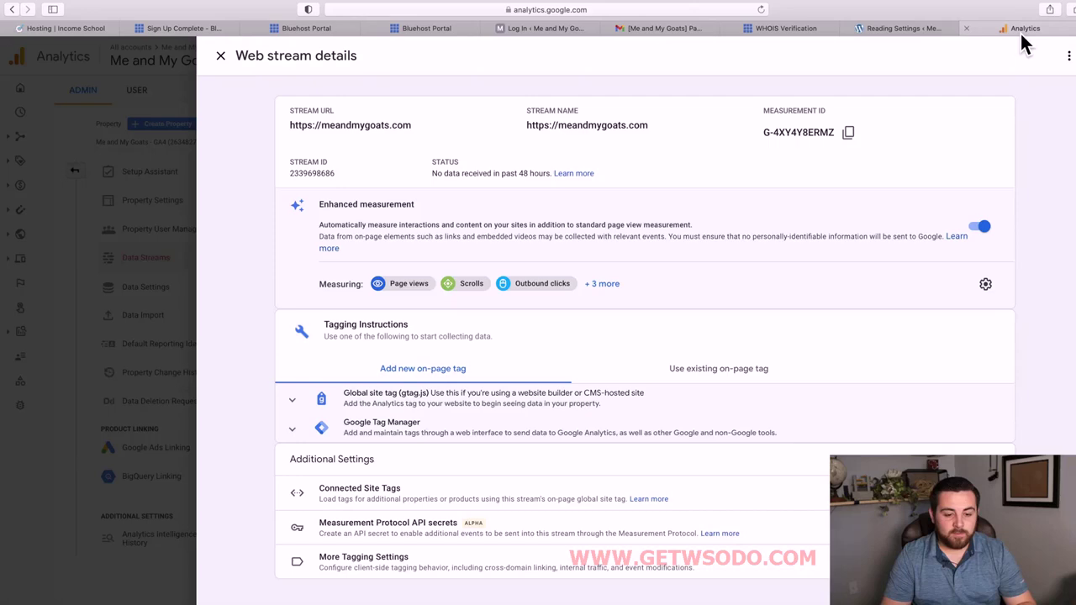
Close the stream details, save all four email communication preferences, and list the account's properties.
left_click(222, 56)
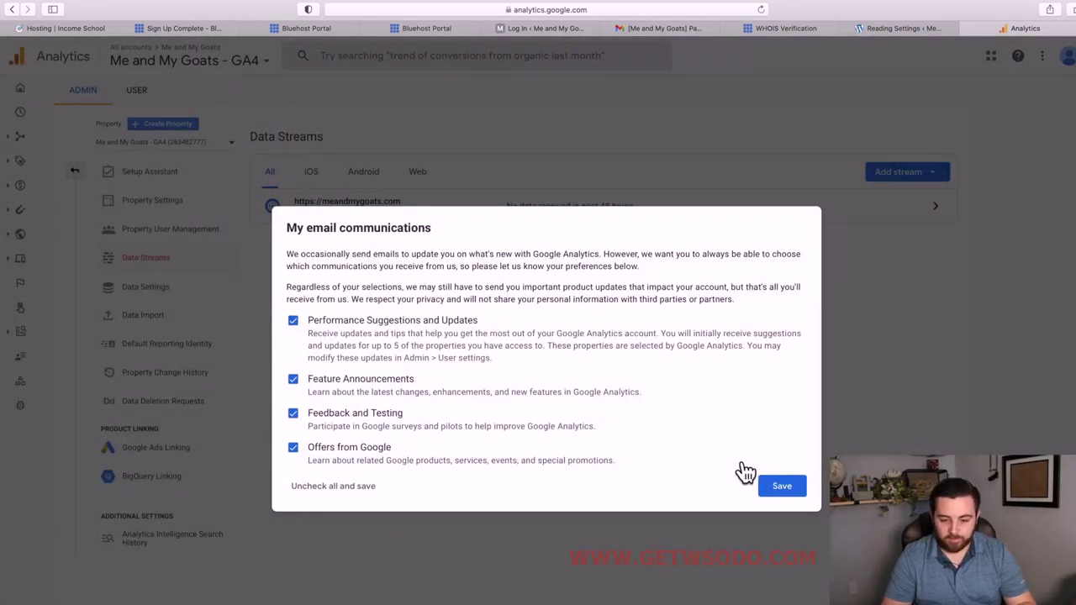
left_click(786, 492)
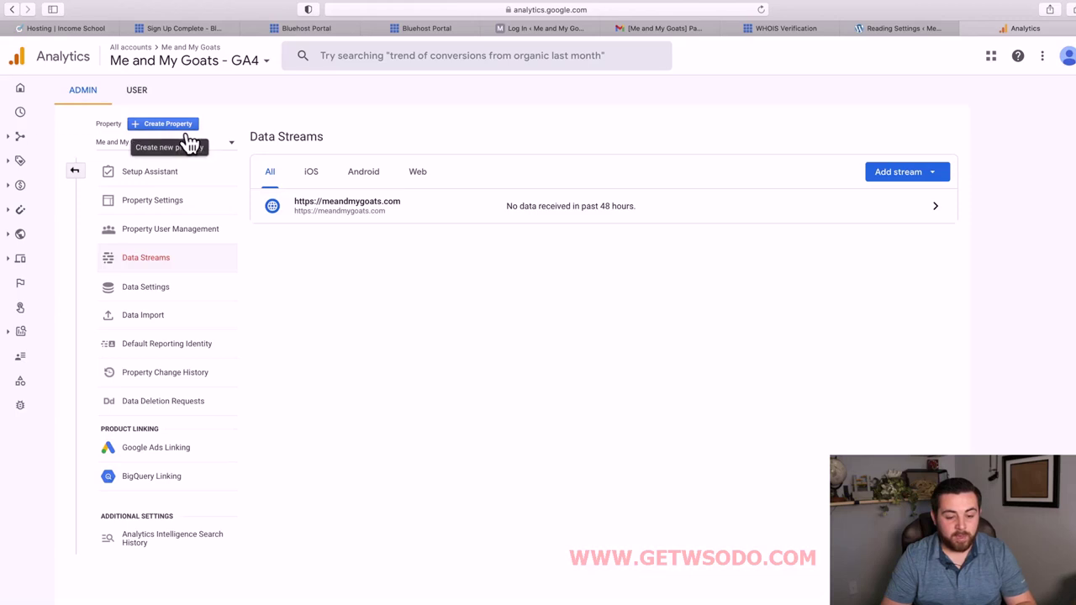
left_click(239, 150)
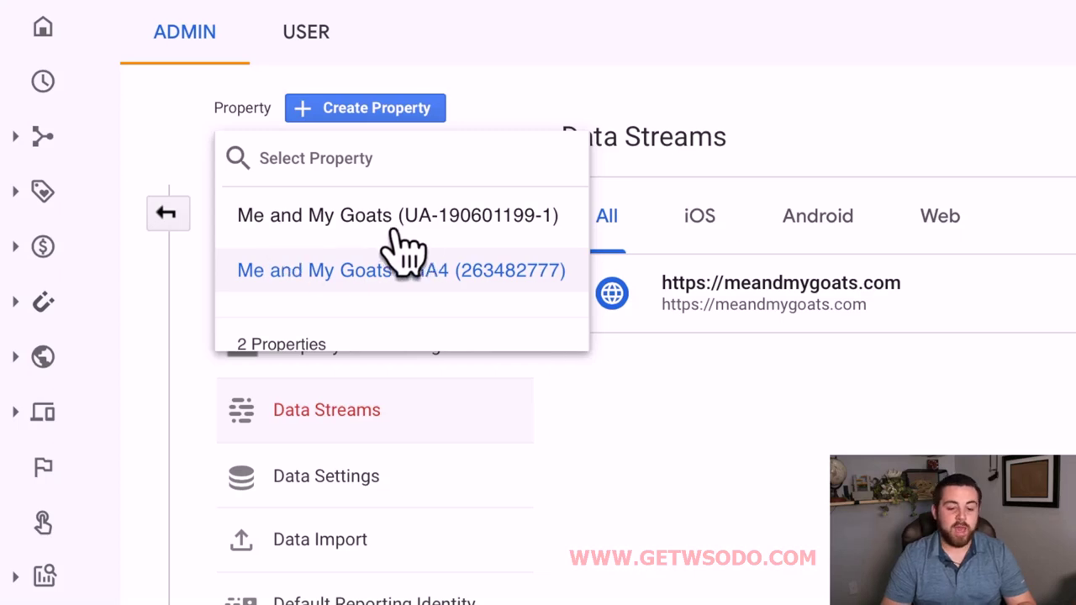
Switch to the Universal Analytics property, open Tracking Info > Tracking Code, and select its tracking ID.
left_click(467, 238)
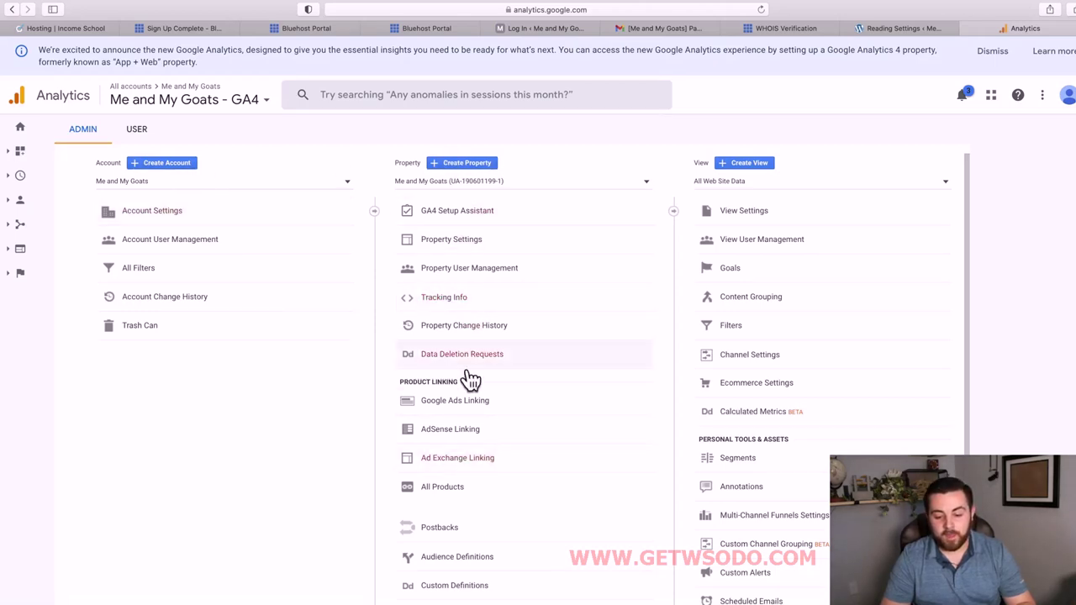
left_click(467, 307)
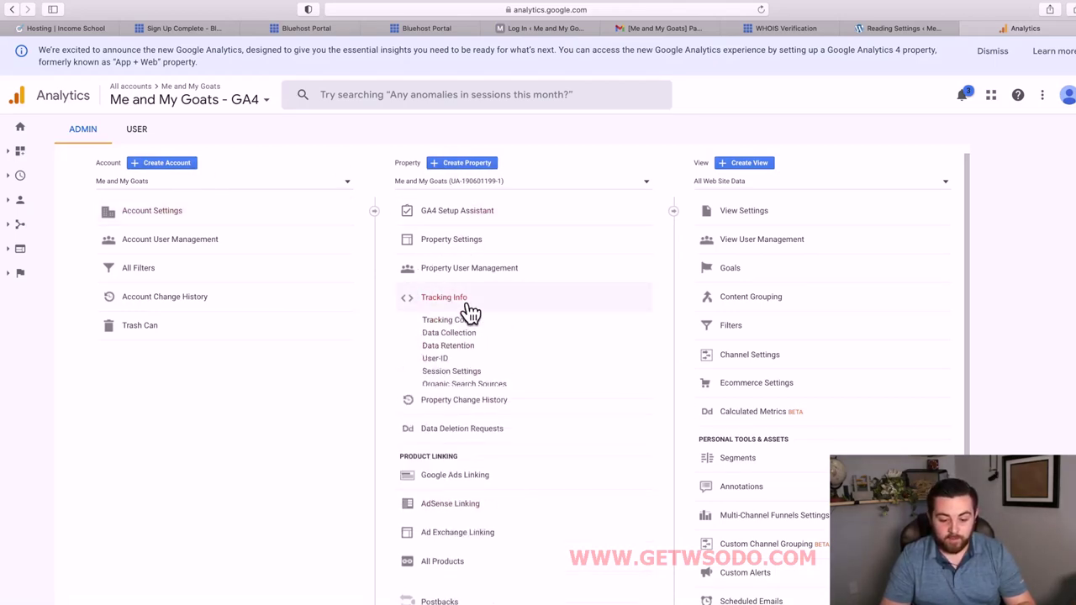
left_click(469, 328)
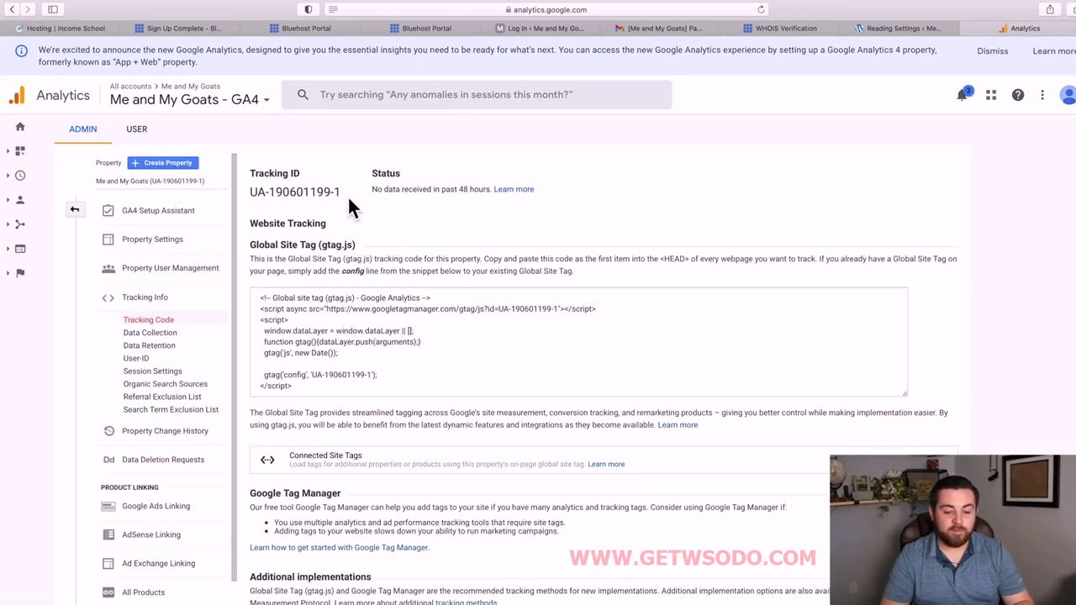
left_click_drag(344, 193, 253, 201)
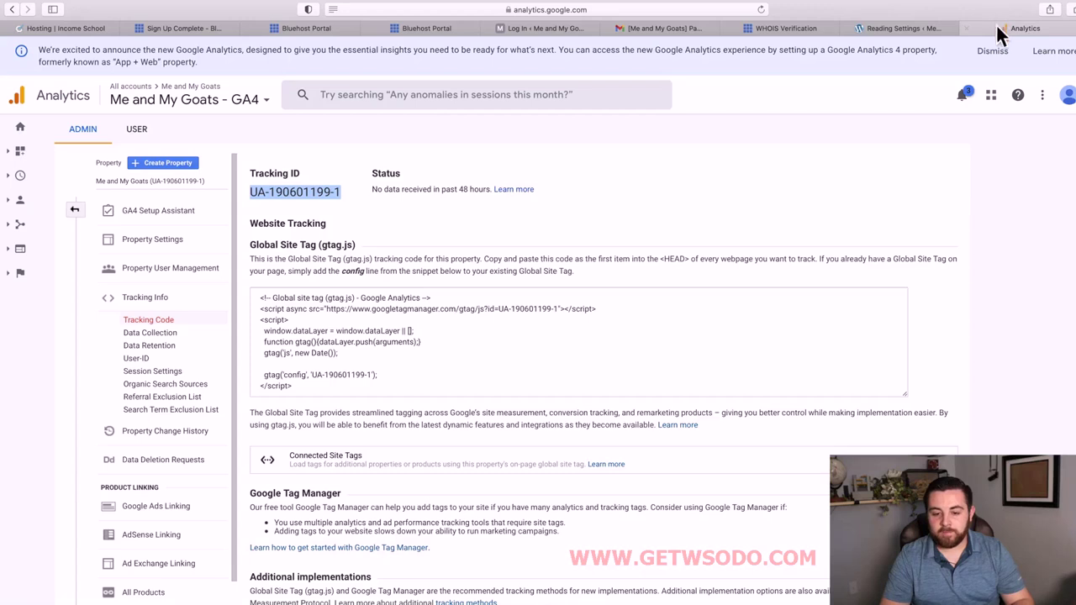
Paste the Universal Analytics tracking ID on a new line under the measurement ID.
left_click(685, 28)
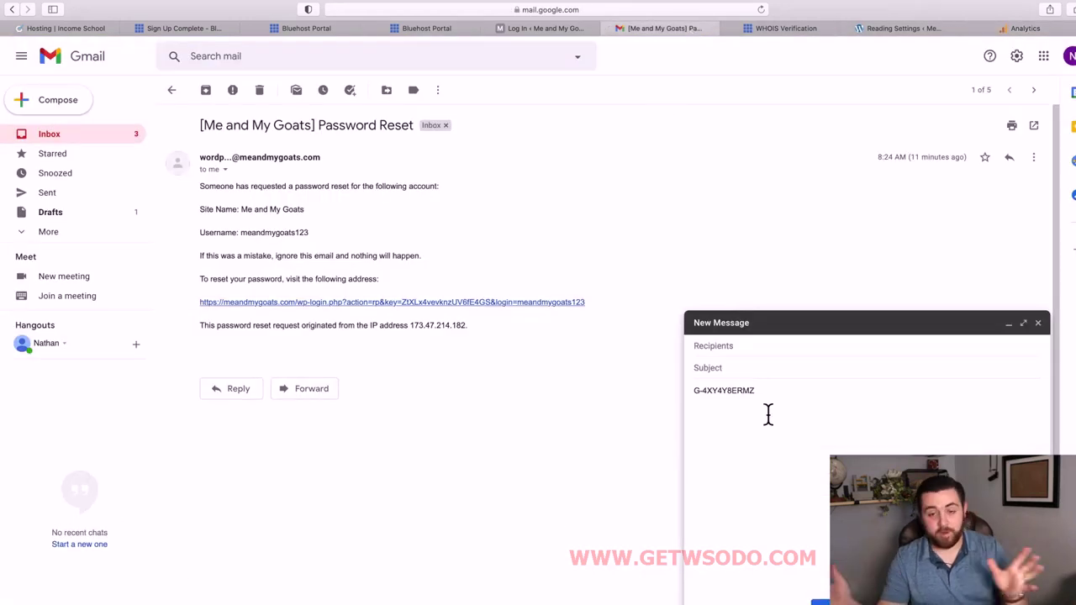
key("Return")
key("super+v")
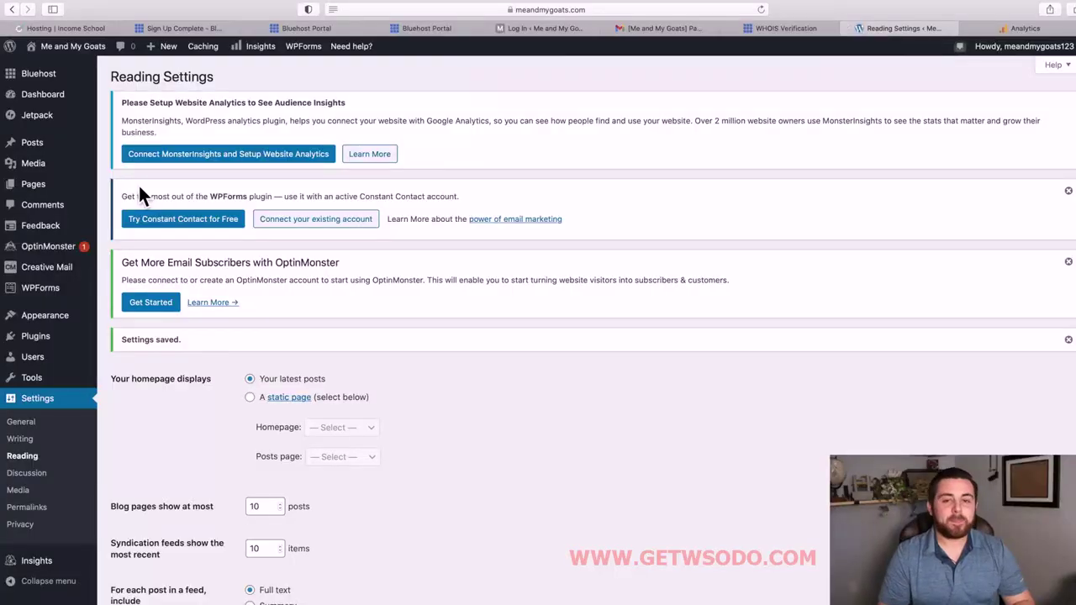
Review the saved Reading Settings: latest posts on the homepage, 10 posts per page, 10 feed items.
scroll(208, 338, "down", 1)
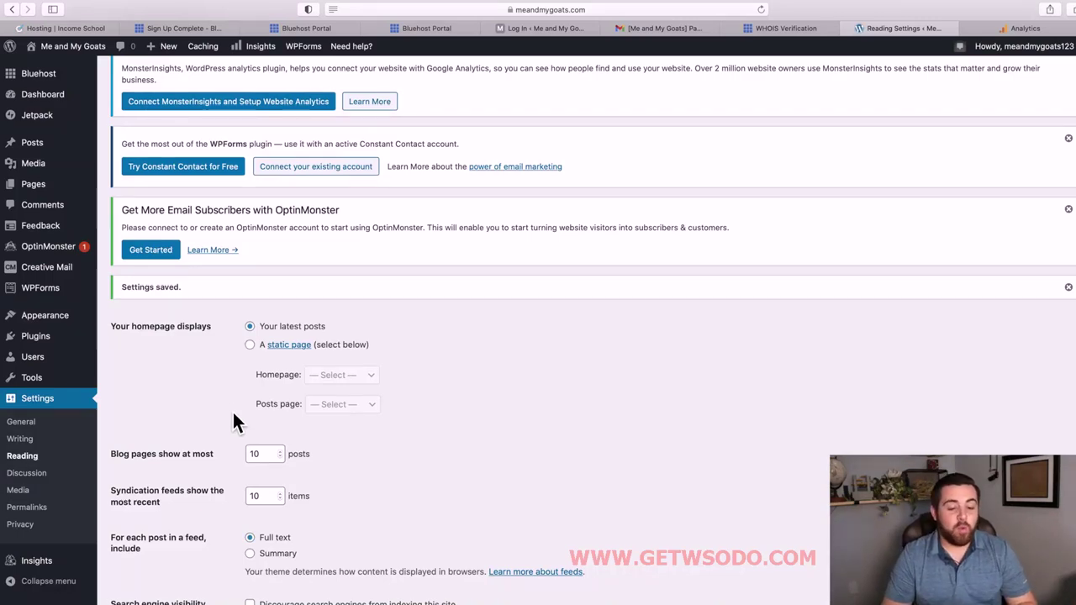
scroll(57, 210, "up", 1)
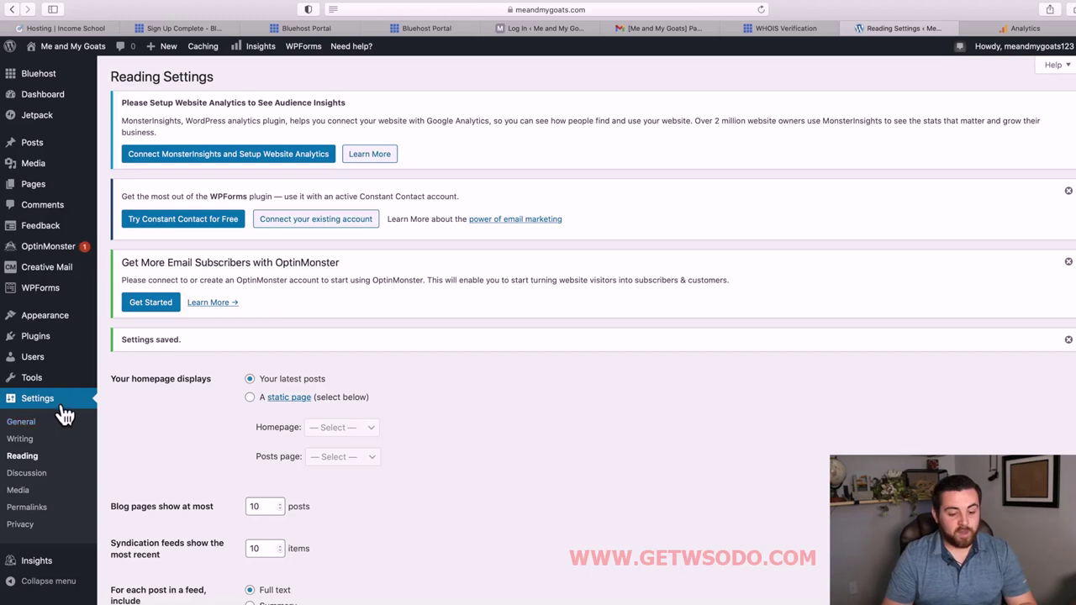
mouse_move(63, 321)
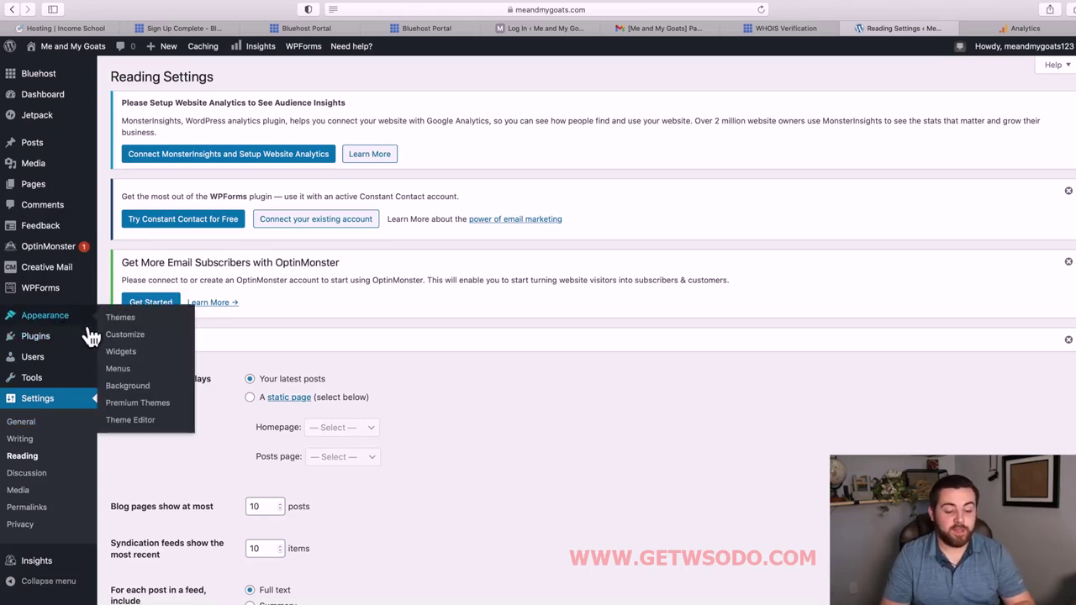
Open the Upload Theme form via Themes > Add New, and move the Add Themes tab last.
left_click(137, 330)
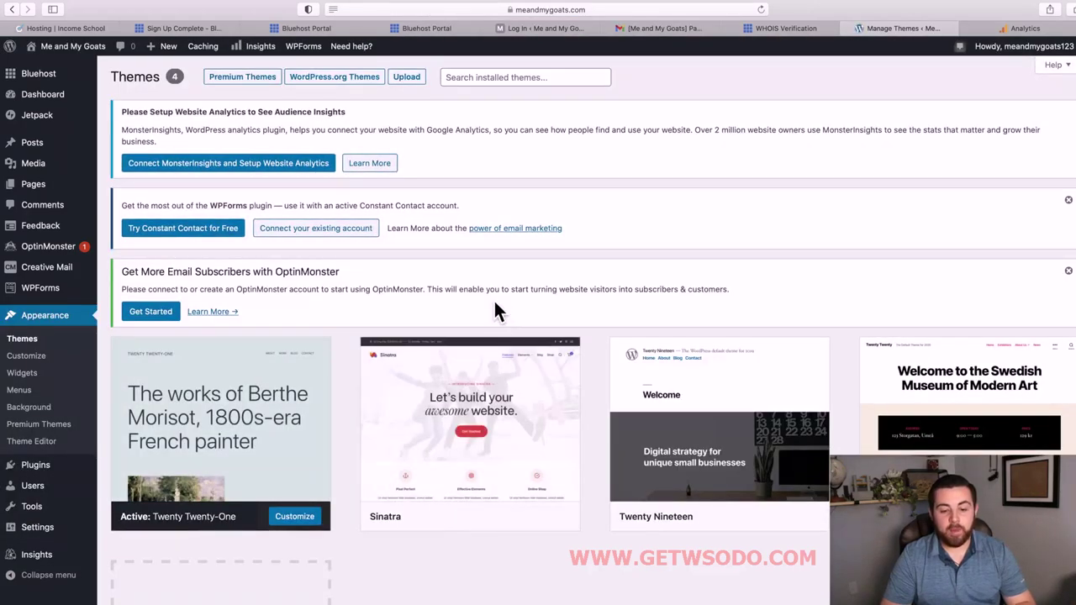
left_click(424, 84)
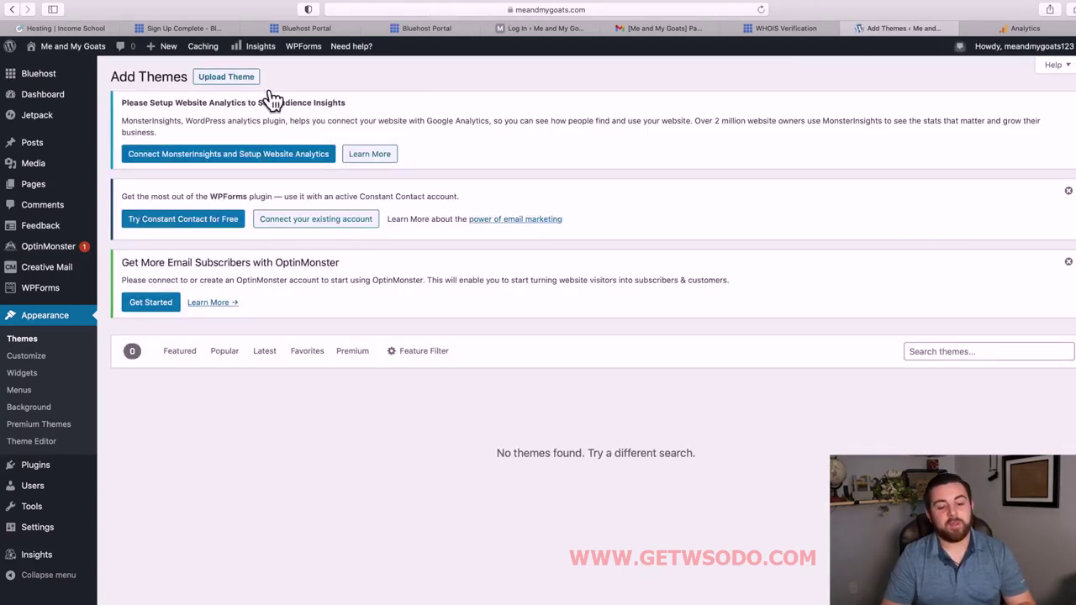
left_click(236, 85)
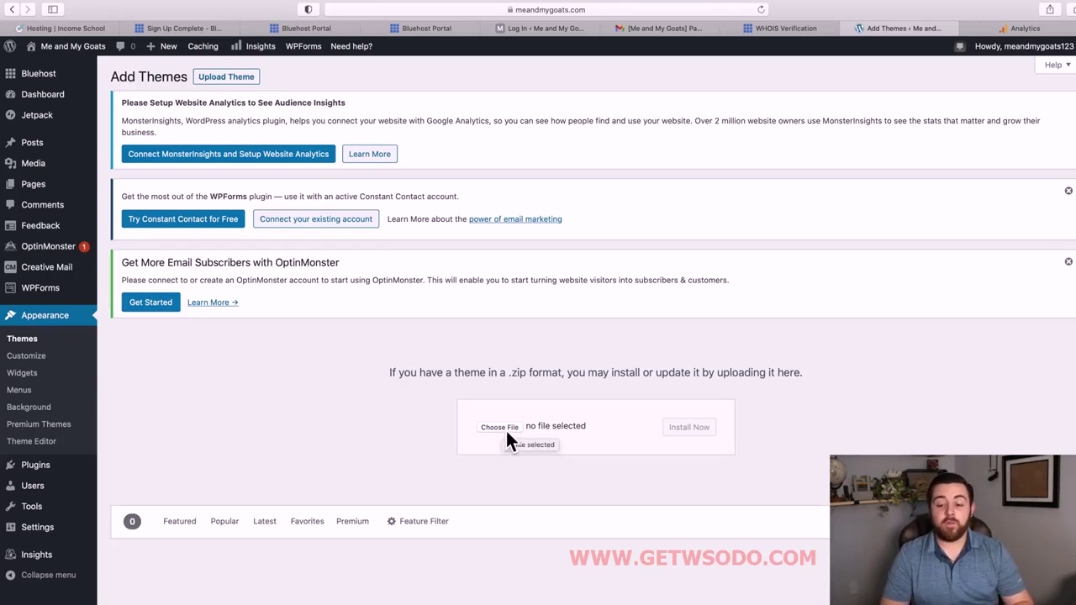
left_click_drag(901, 31, 1014, 31)
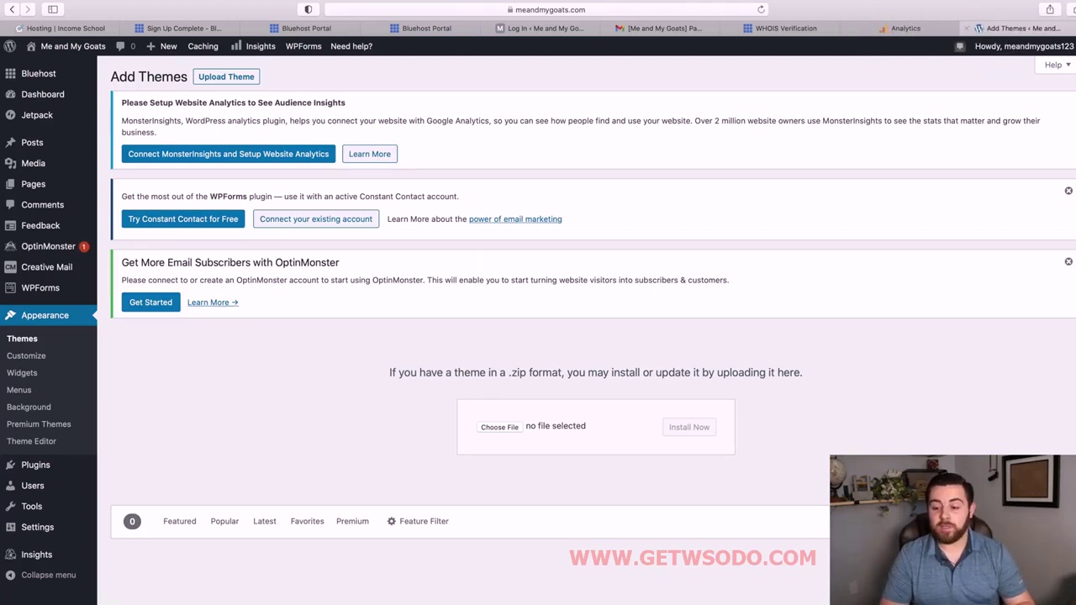
In a new tab, go to incomeschool.com and open its Acabado Theme page.
key("super+t")
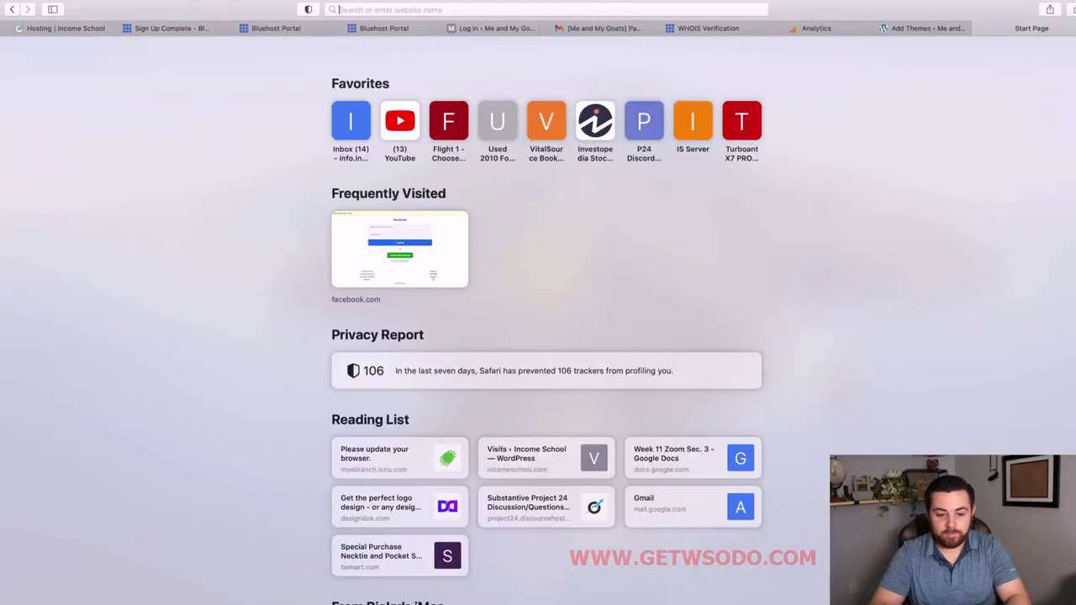
type("incomeschool.com")
key("Return")
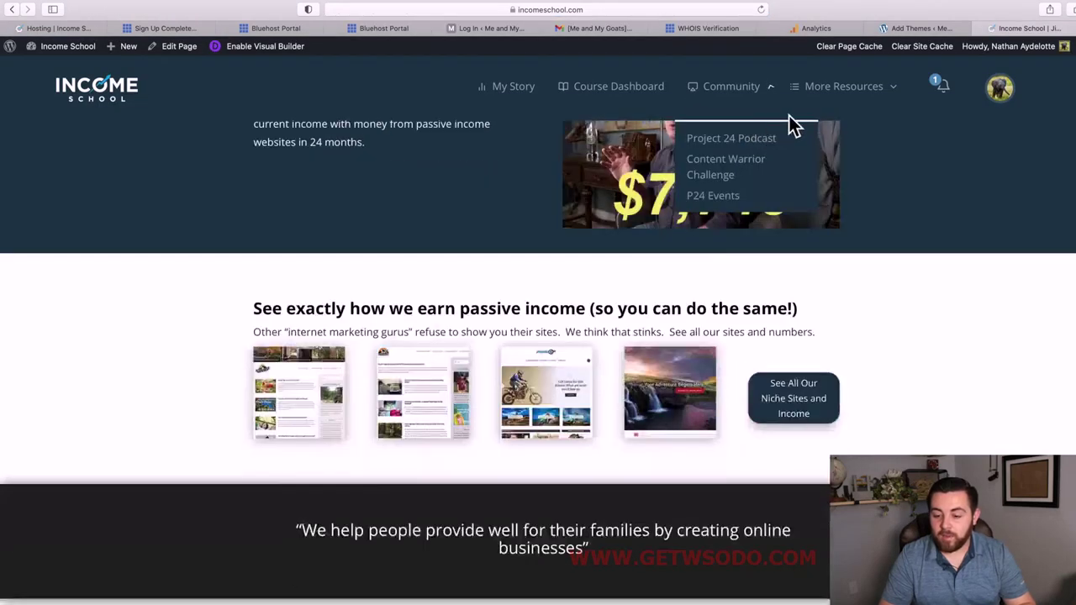
mouse_move(894, 123)
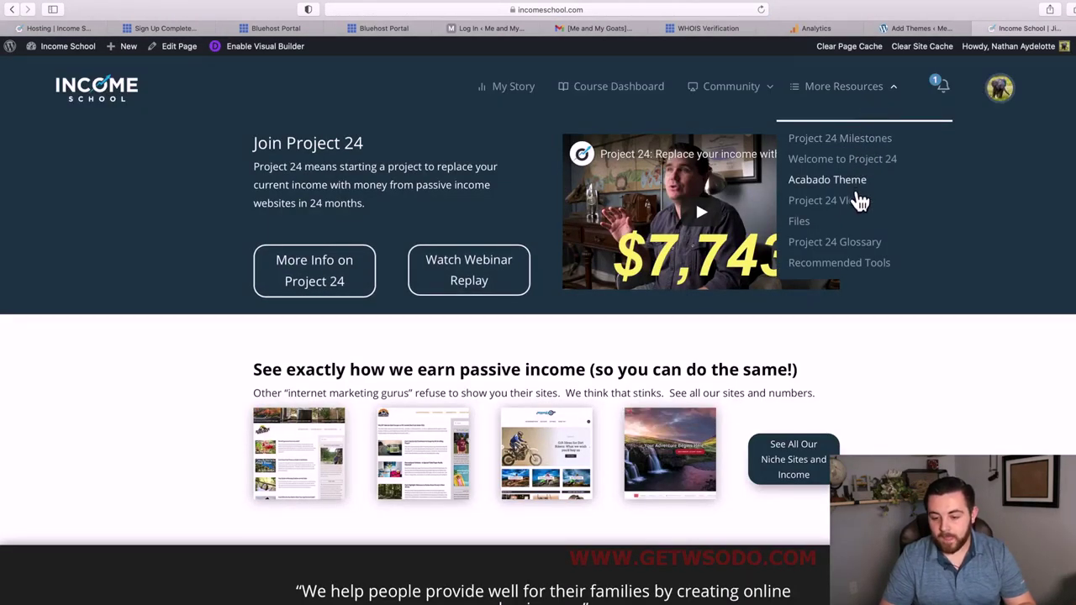
left_click(862, 189)
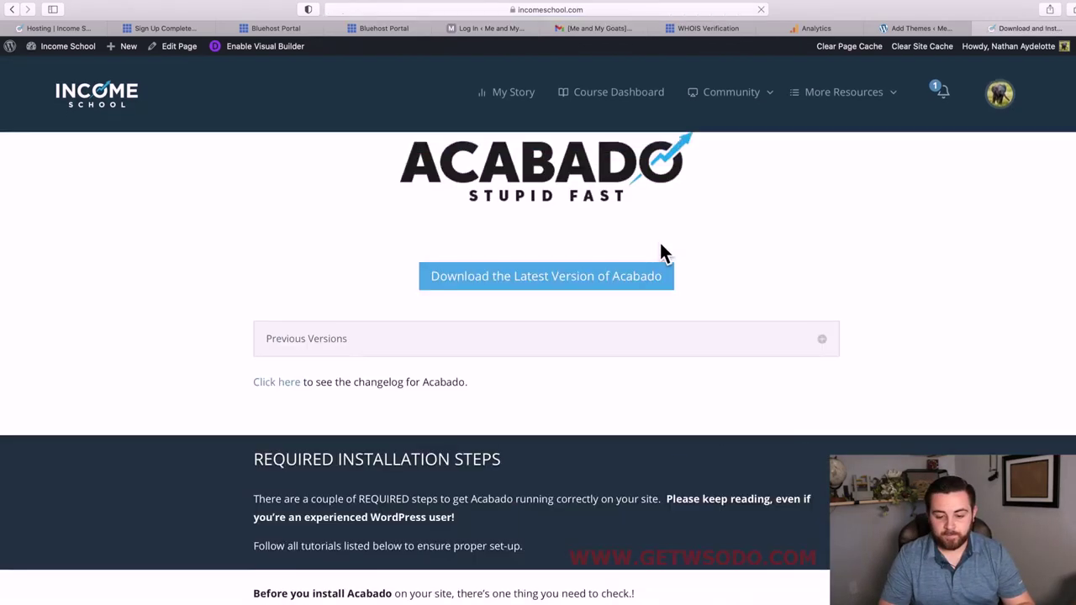
Download the latest Acabado version and open the acabado-1-4 folder from Downloads.
left_click(521, 285)
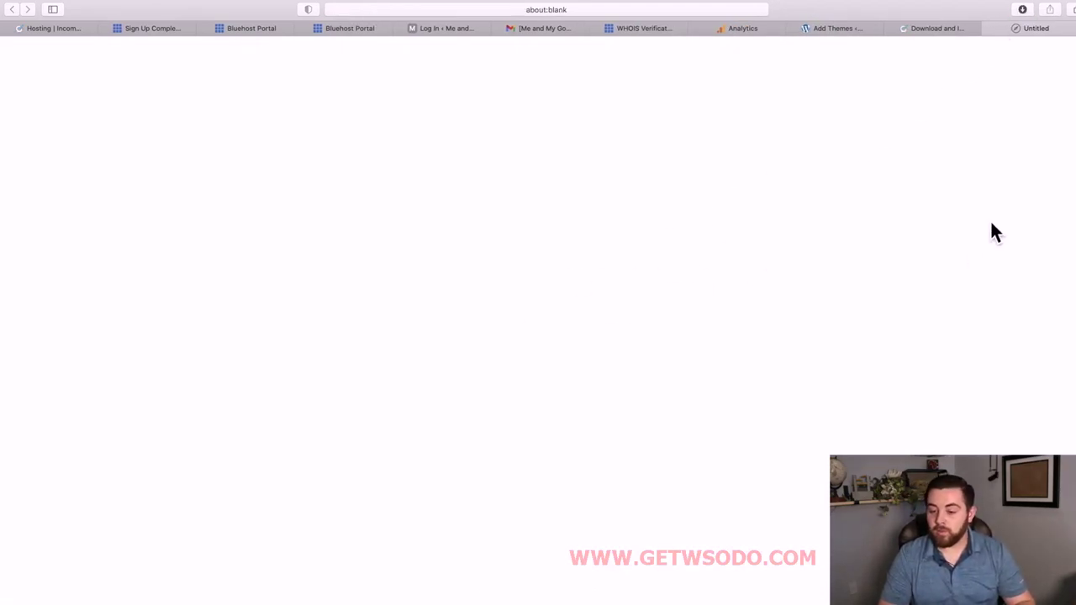
left_click(1022, 9)
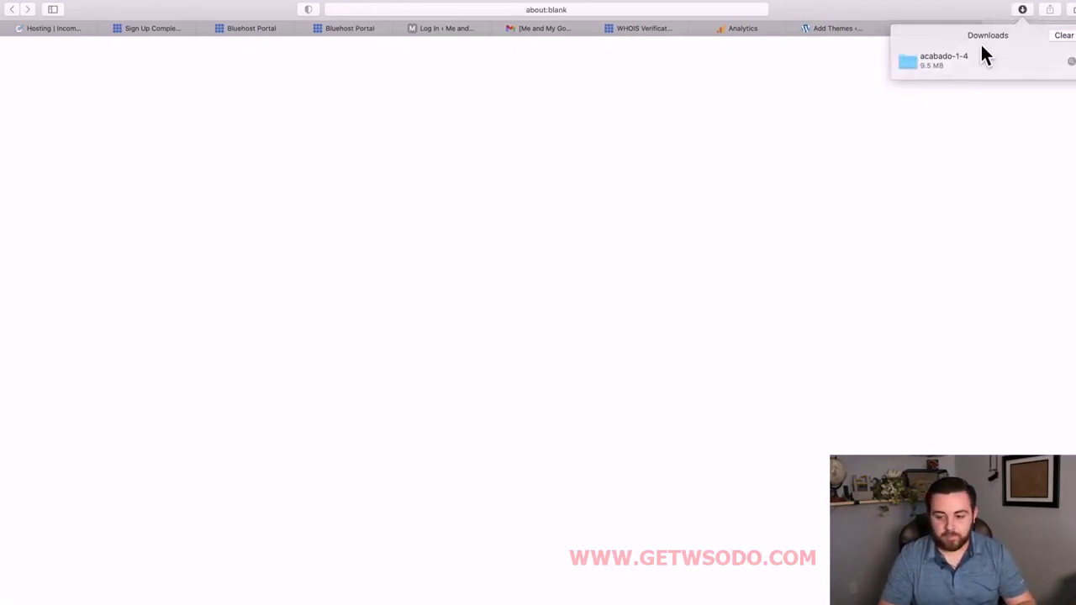
double_click(935, 68)
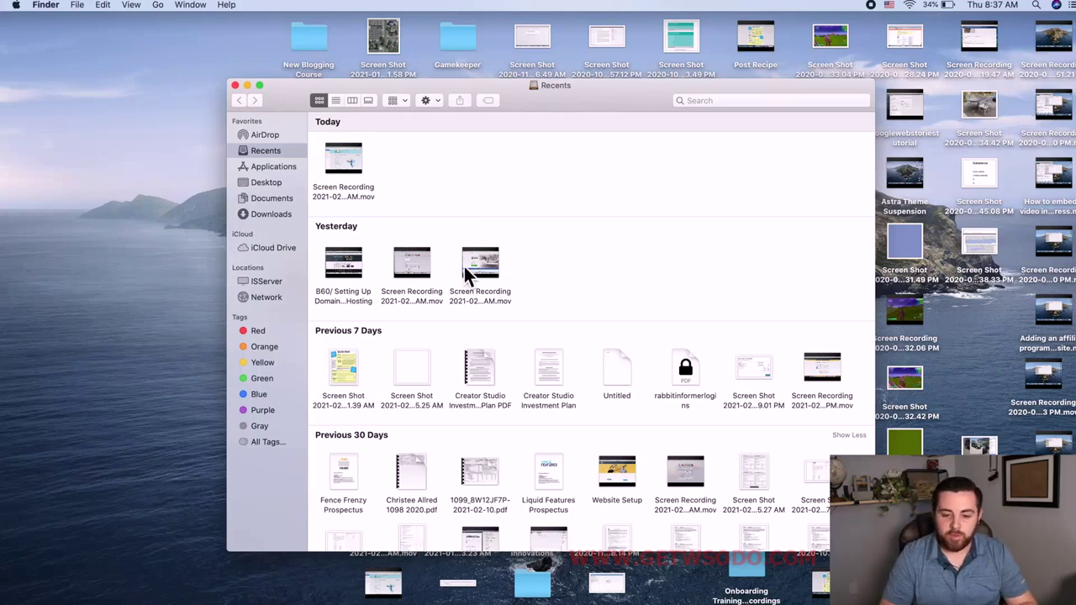
Compress the acabado-1-4 folder in Downloads into acabado-1-4.zip (9.7 MB).
left_click_drag(590, 101, 600, 52)
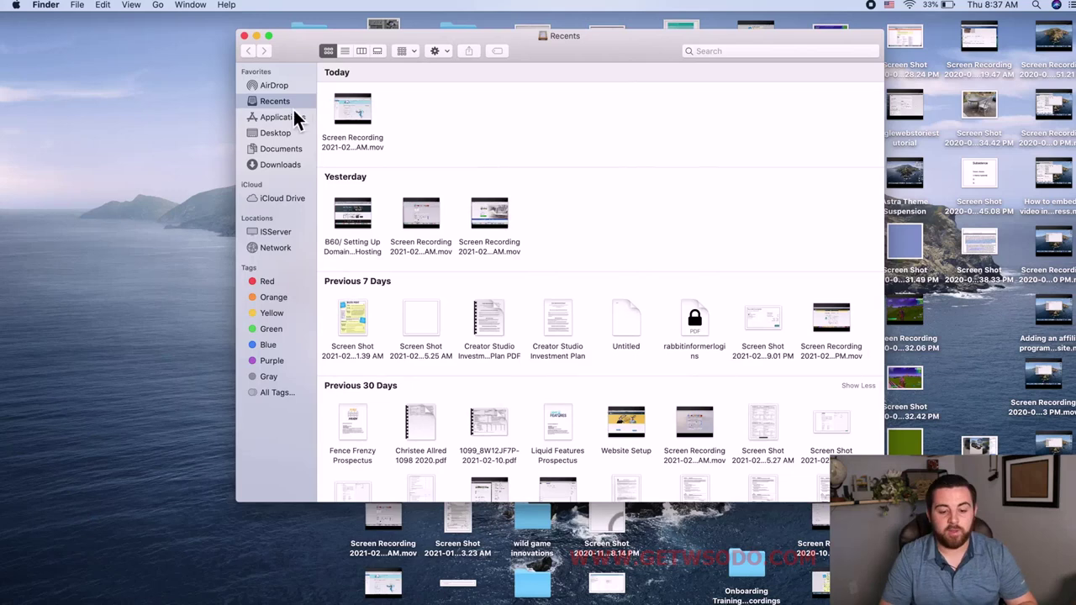
left_click(283, 165)
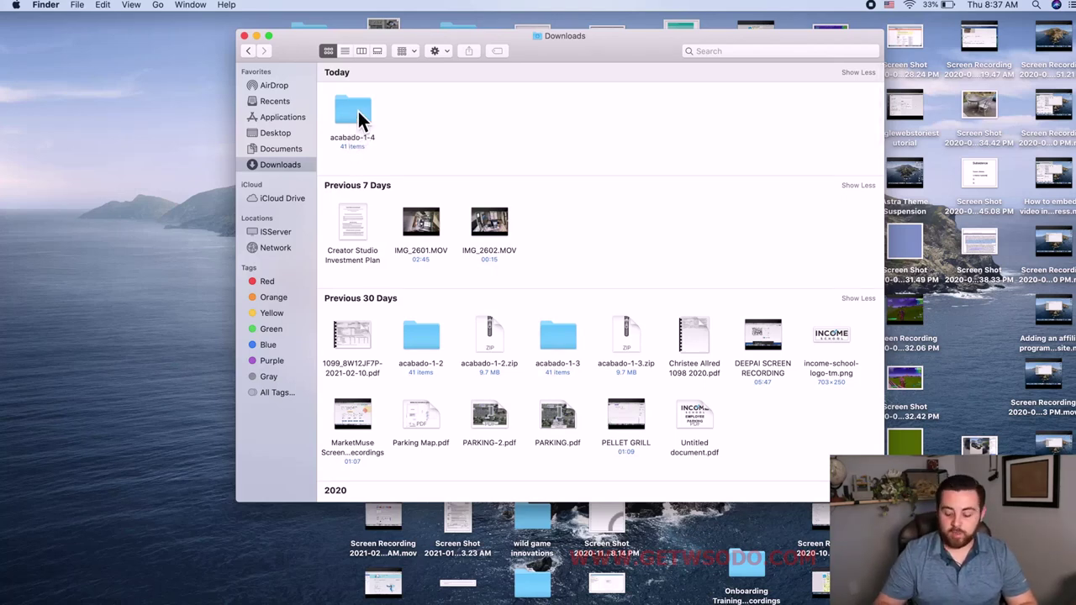
right_click(356, 114)
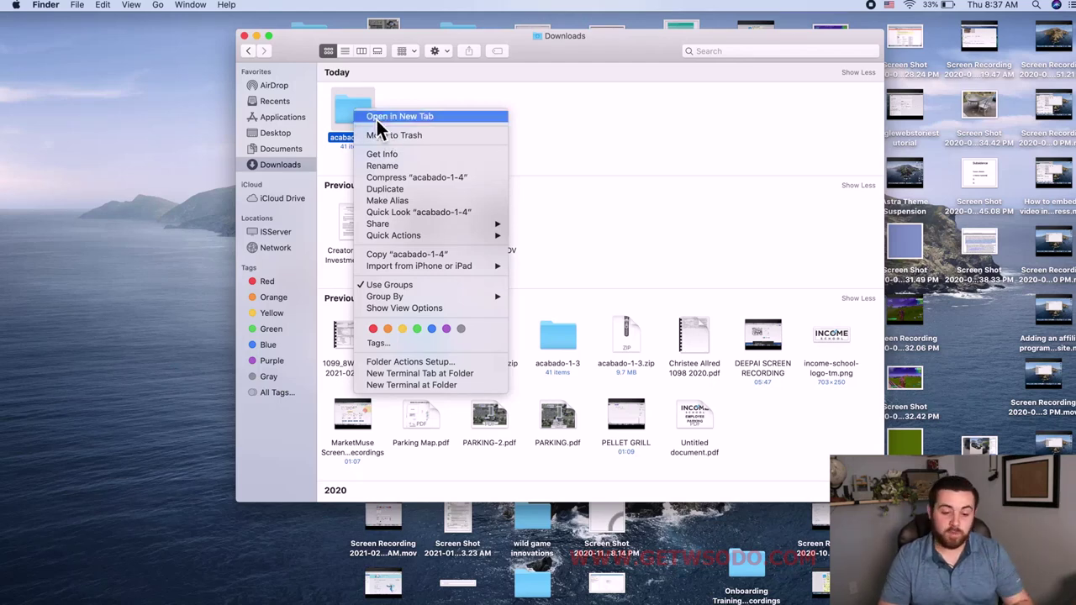
left_click(420, 179)
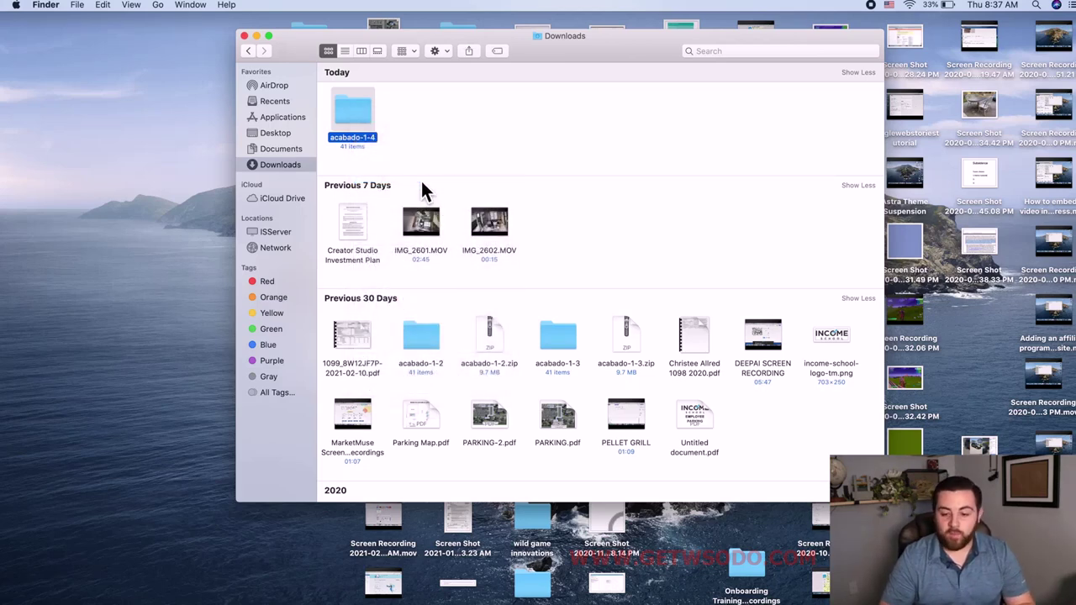
left_click(493, 113)
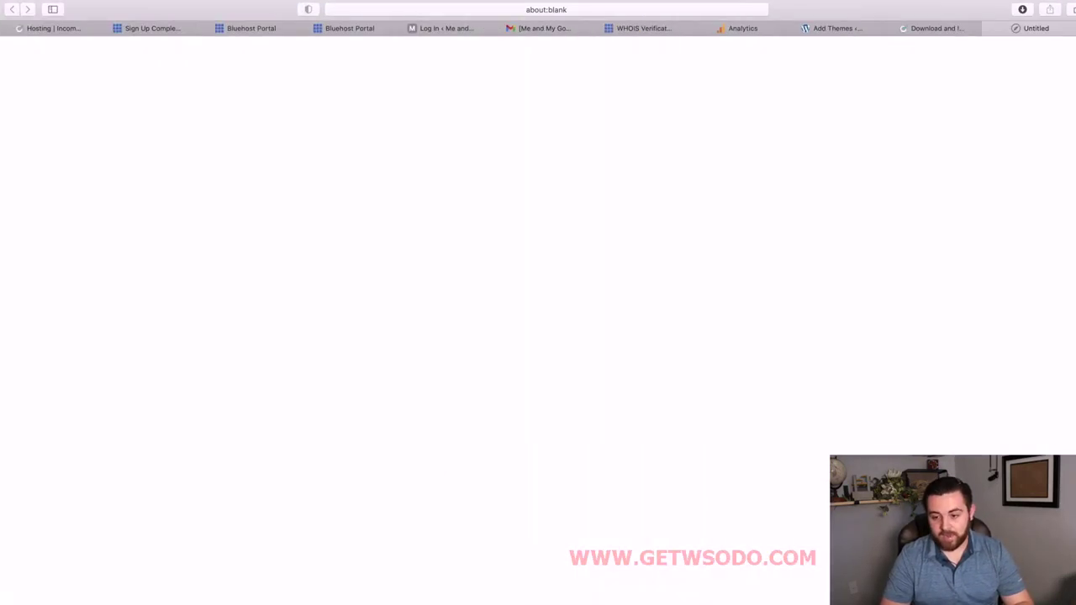
Back on Add Themes, choose acabado-1-4.zip from Downloads as the theme file to upload.
left_click(933, 30)
left_click(849, 29)
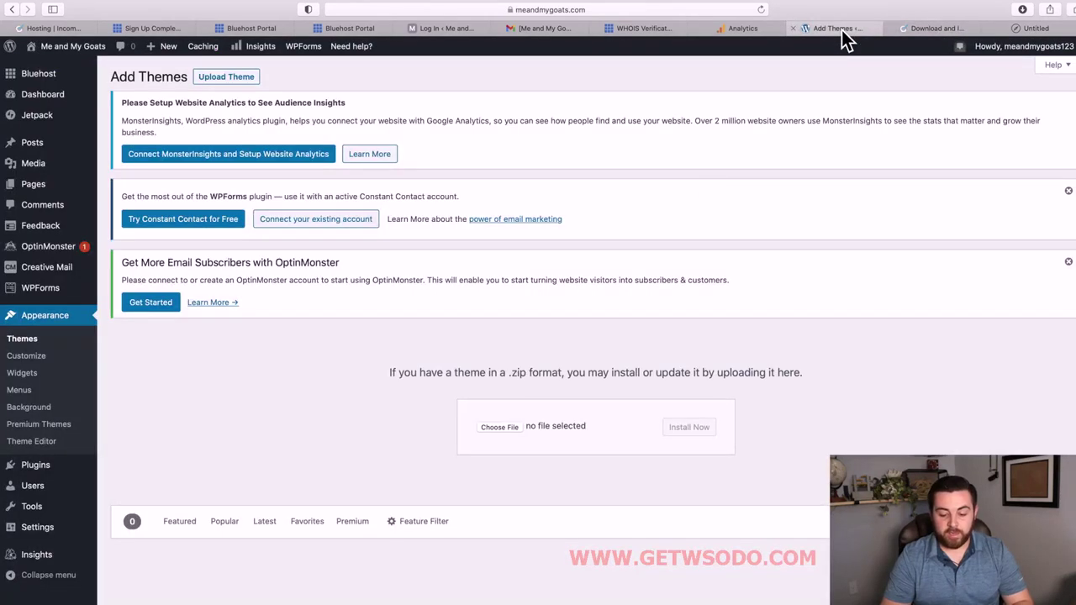
left_click(501, 428)
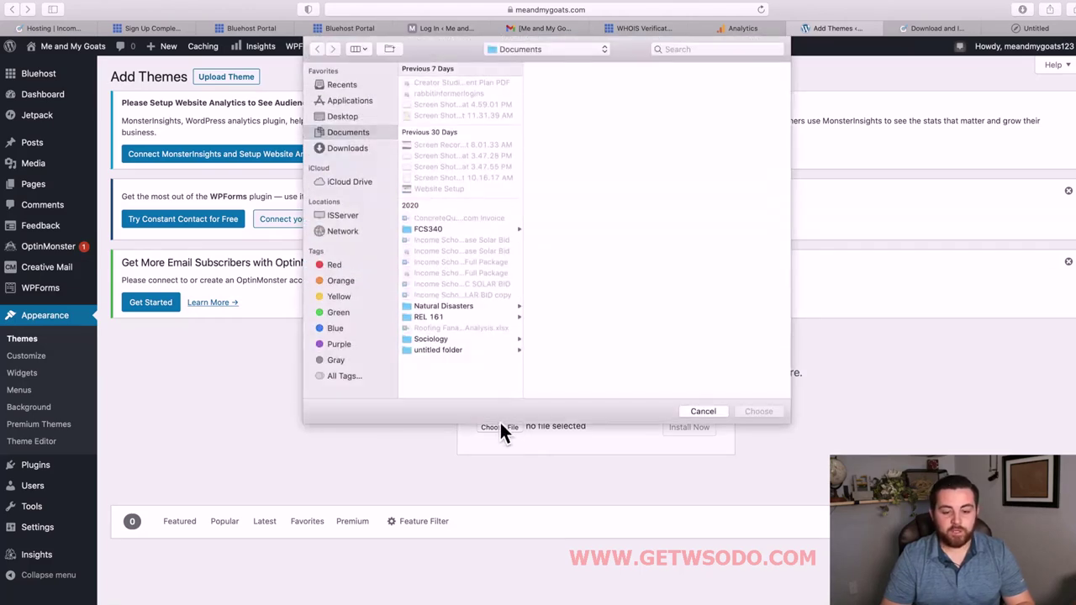
left_click(348, 149)
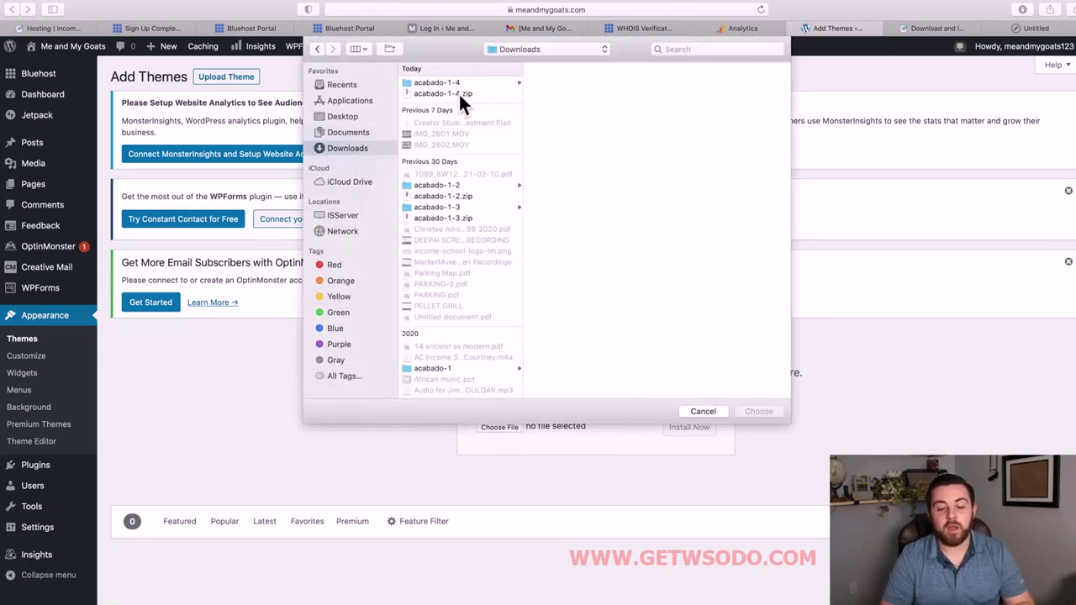
left_click(434, 94)
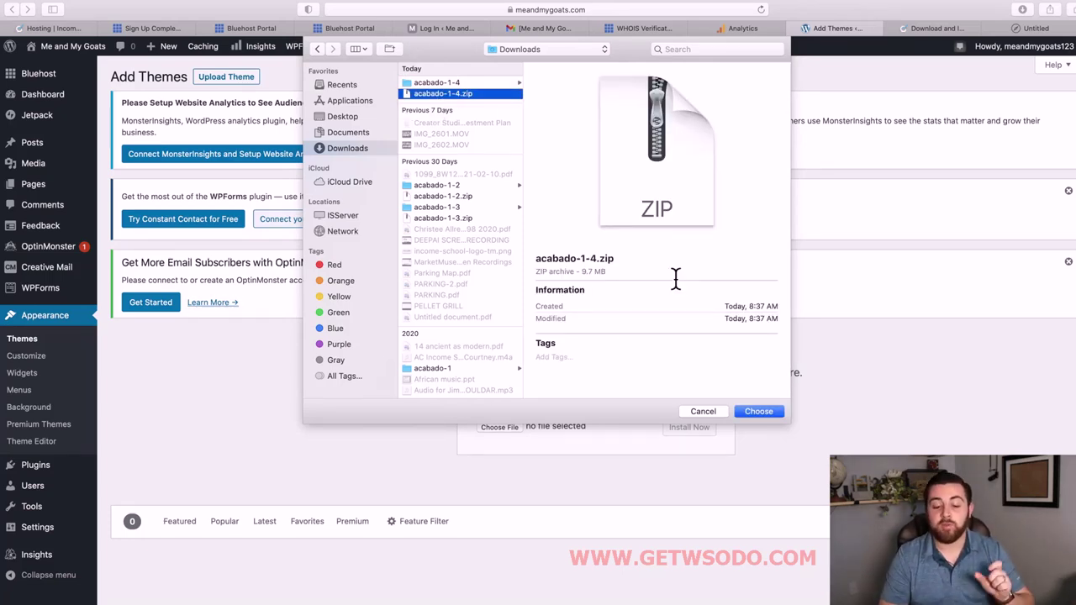
left_click(759, 411)
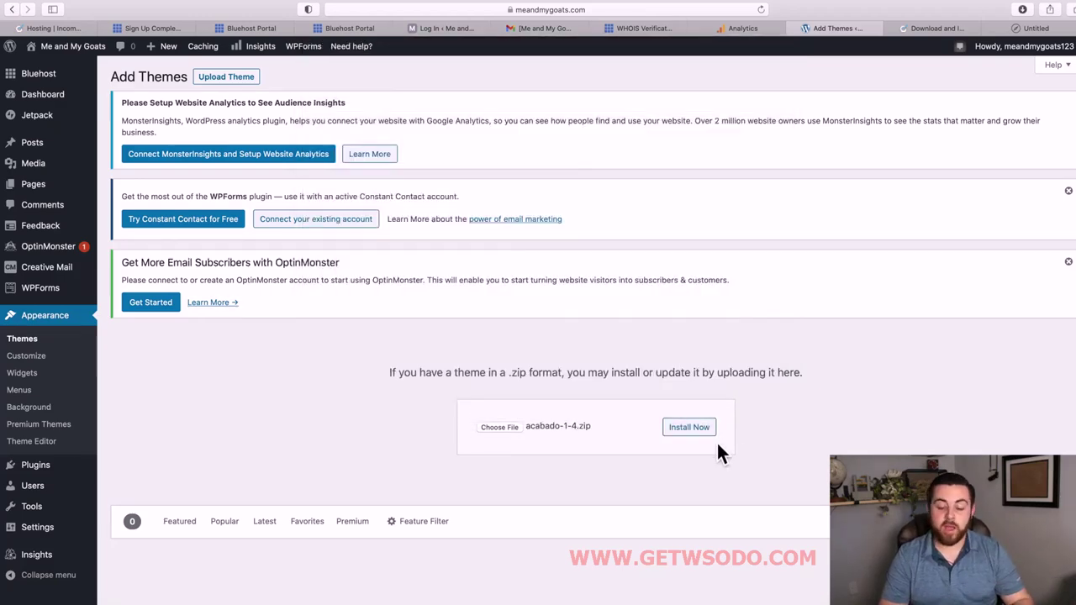
Install the acabado-1-4.zip package and activate the Acabado theme.
left_click(689, 427)
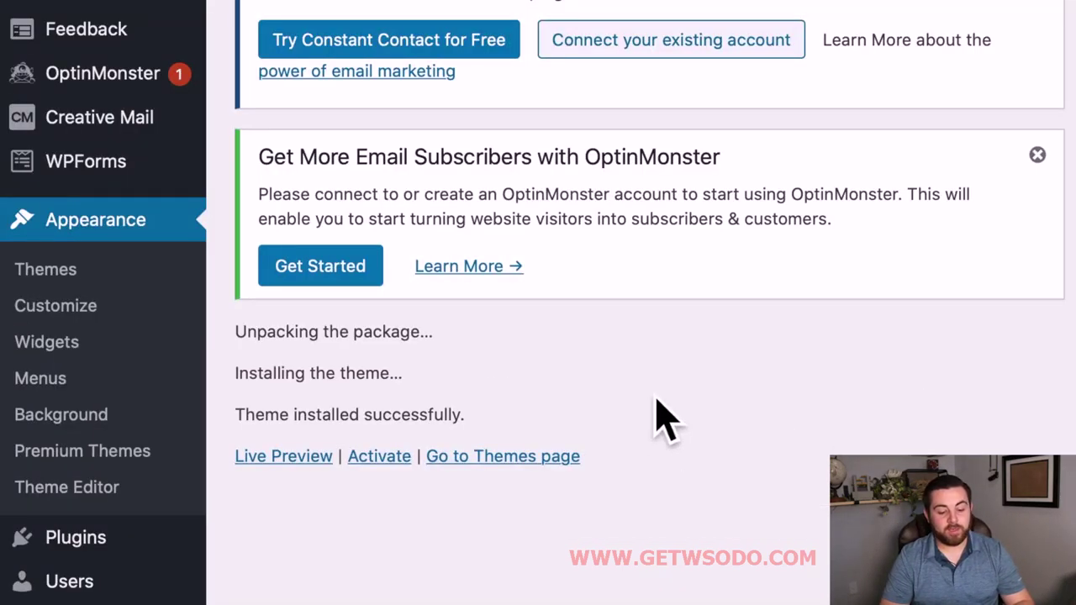
left_click_drag(429, 346, 235, 340)
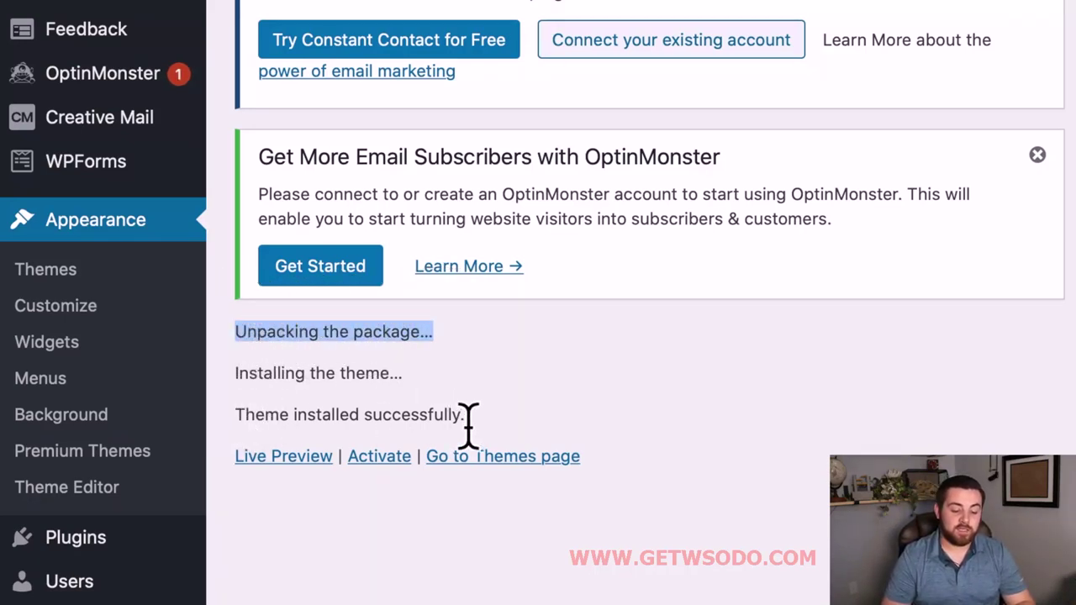
left_click(782, 427)
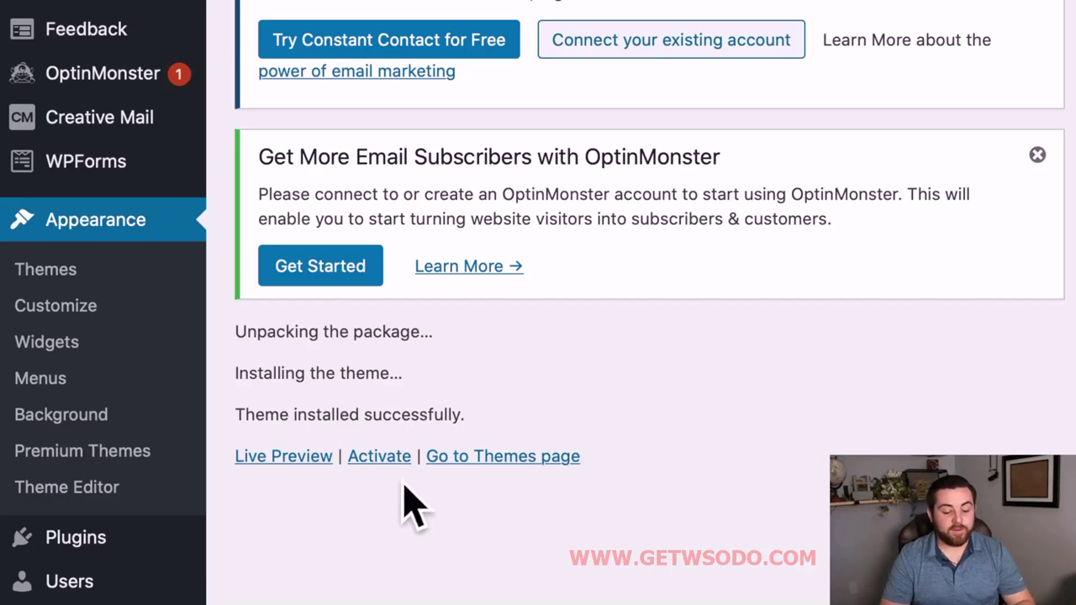
left_click(406, 458)
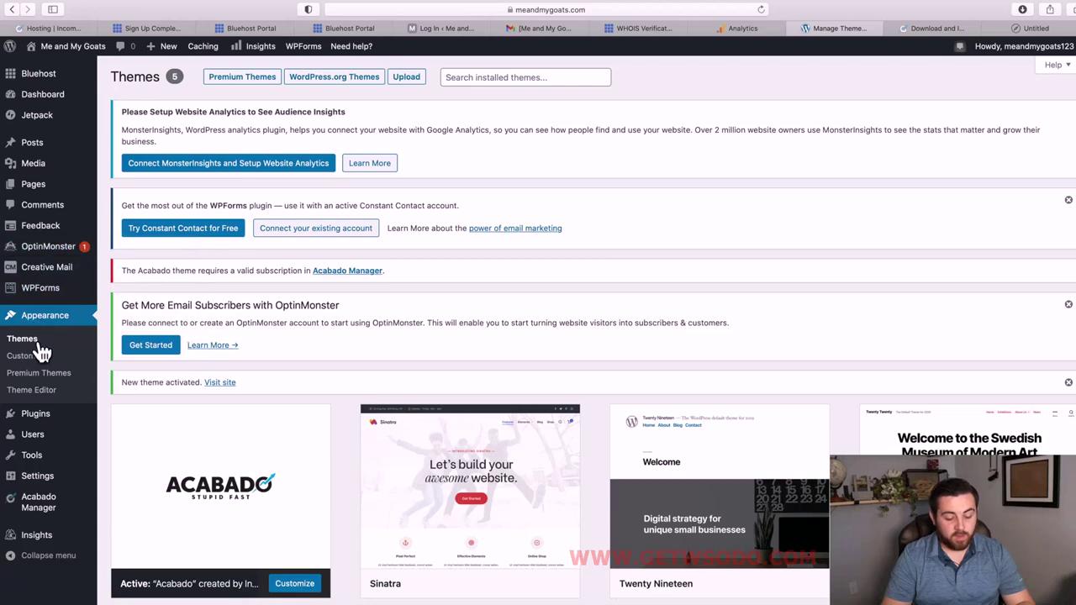
In Acabado Manager, enter the membership e-mail as Subscription Email Address and activate the subscription.
left_click(48, 514)
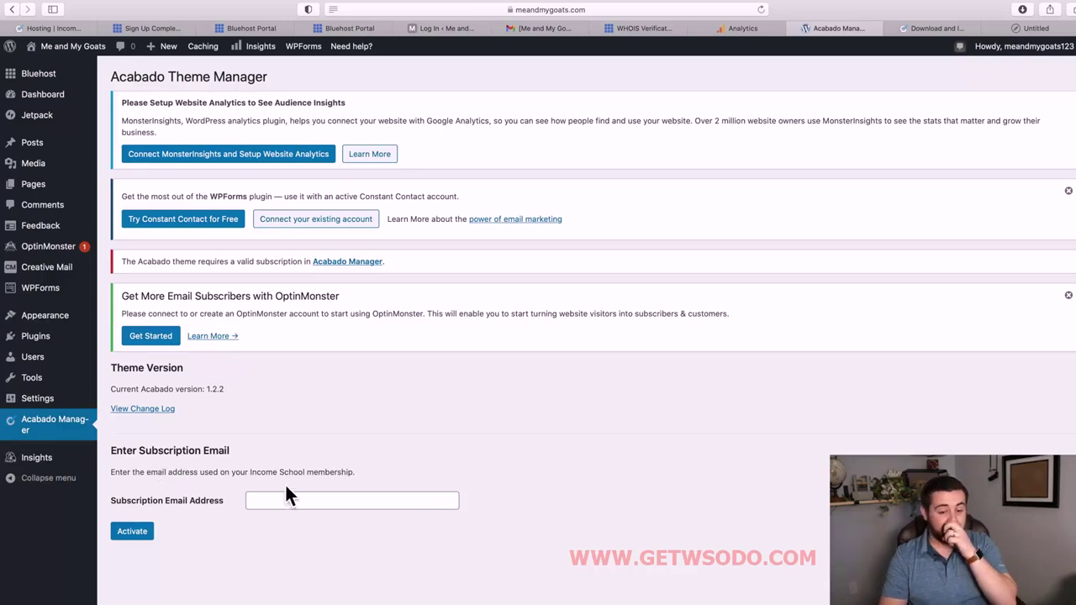
left_click(288, 500)
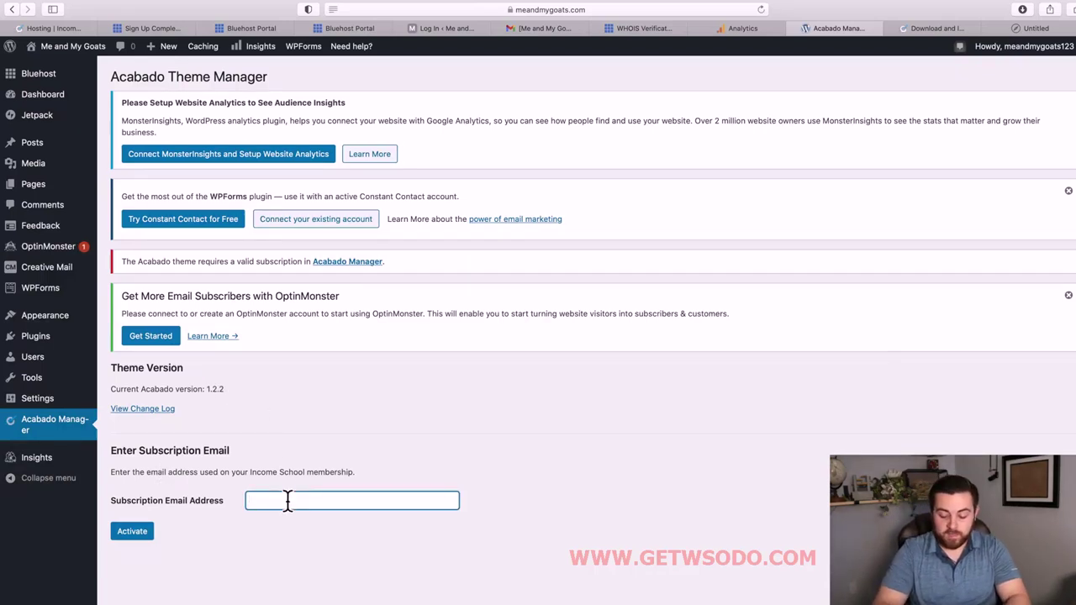
key("super+v")
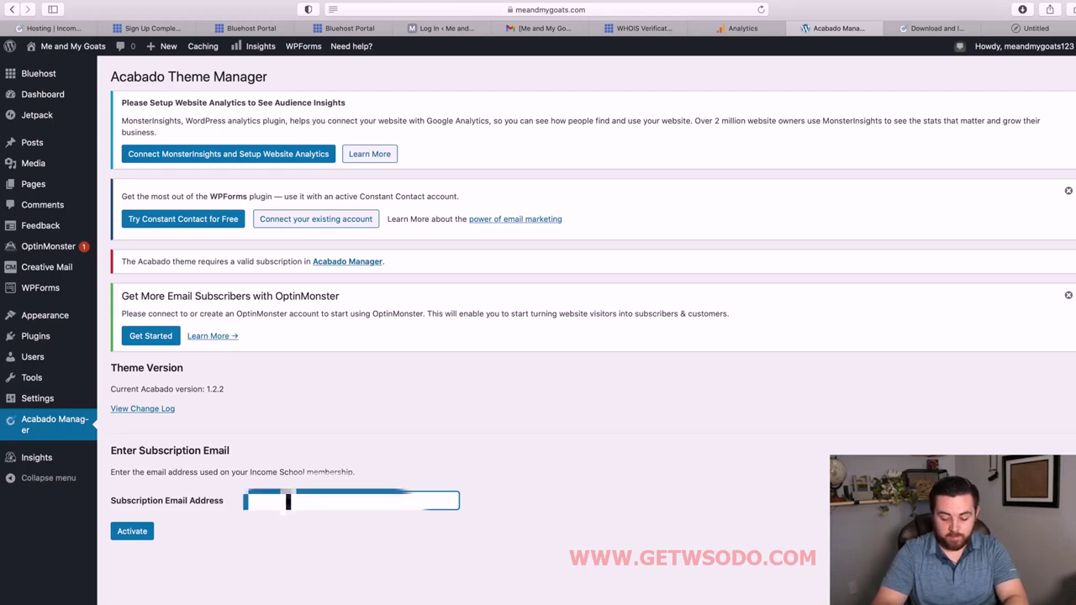
type("me")
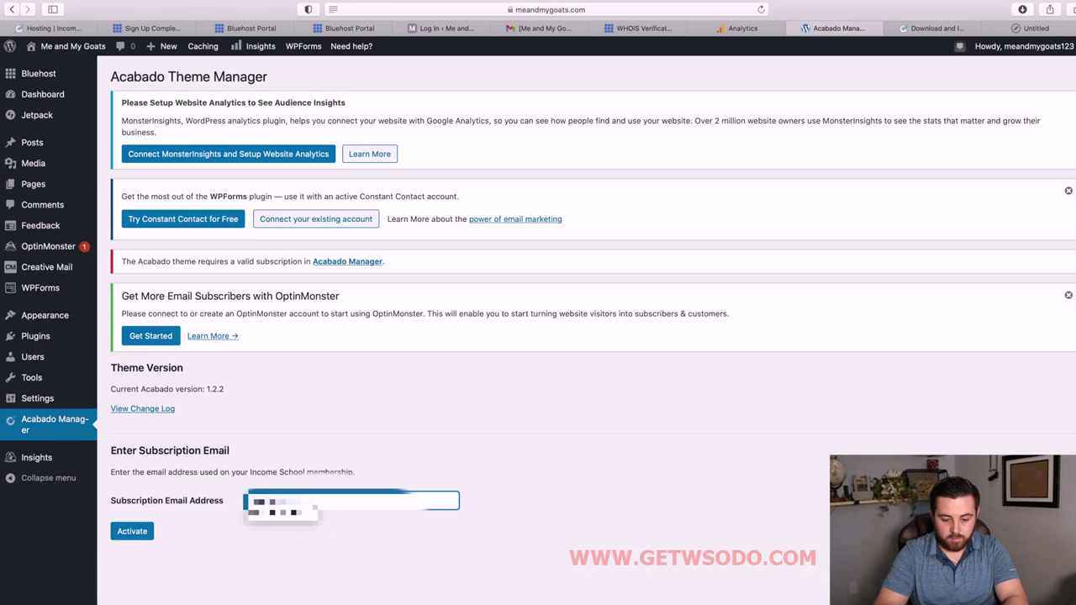
type("e")
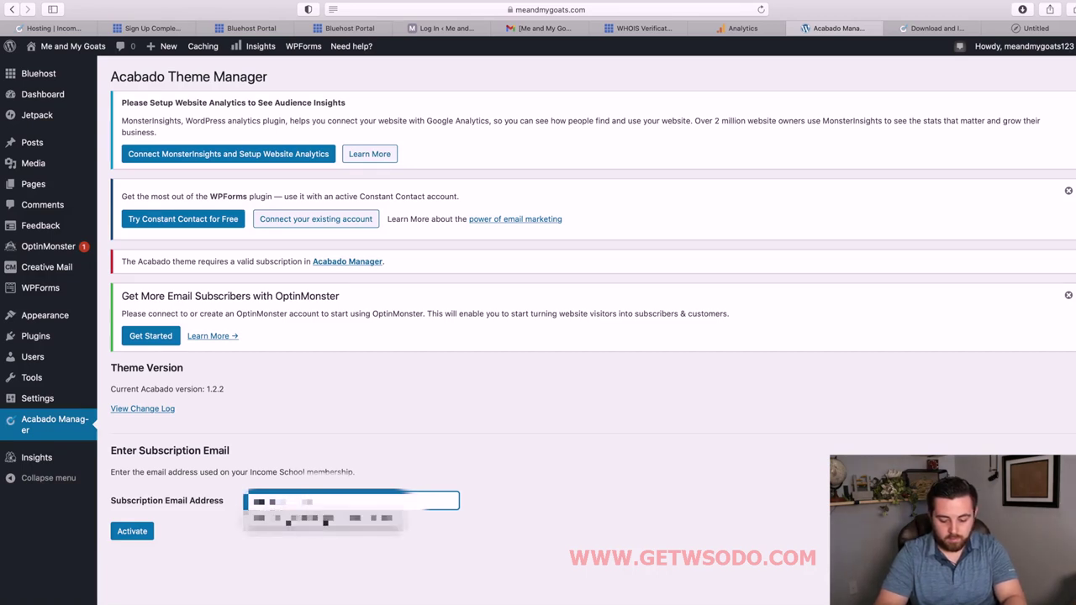
type("ma")
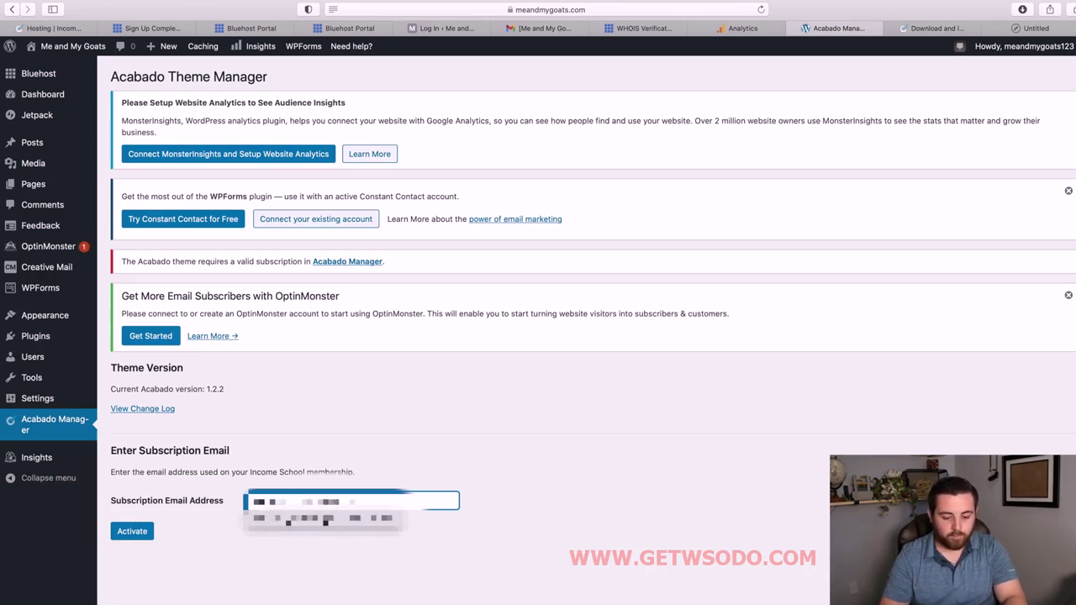
left_click(146, 538)
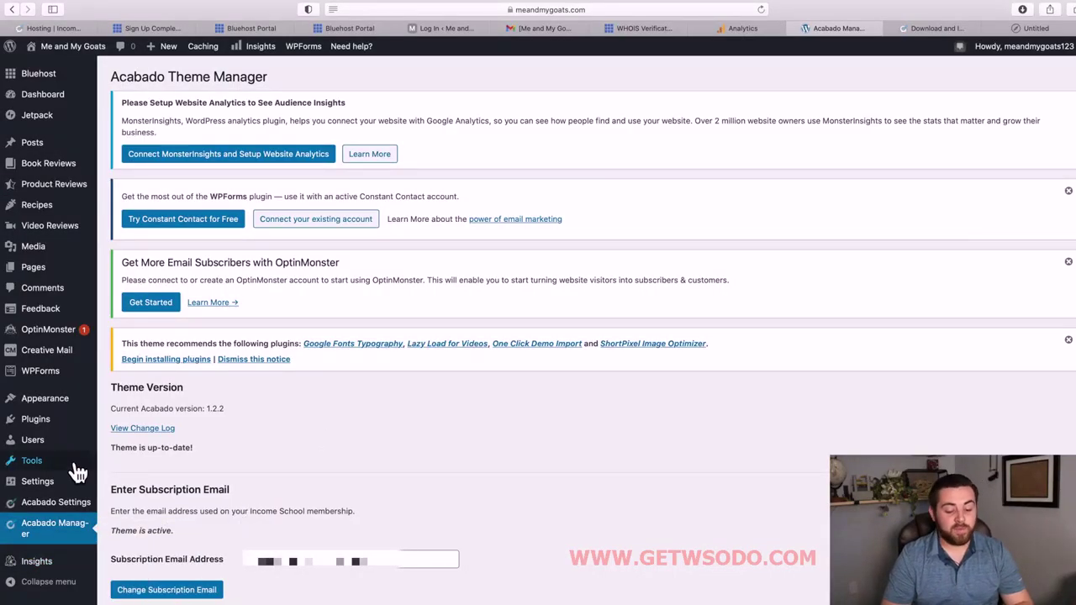
Open Acabado Settings > SEO and place the cursor in the empty Site Title field.
mouse_move(55, 504)
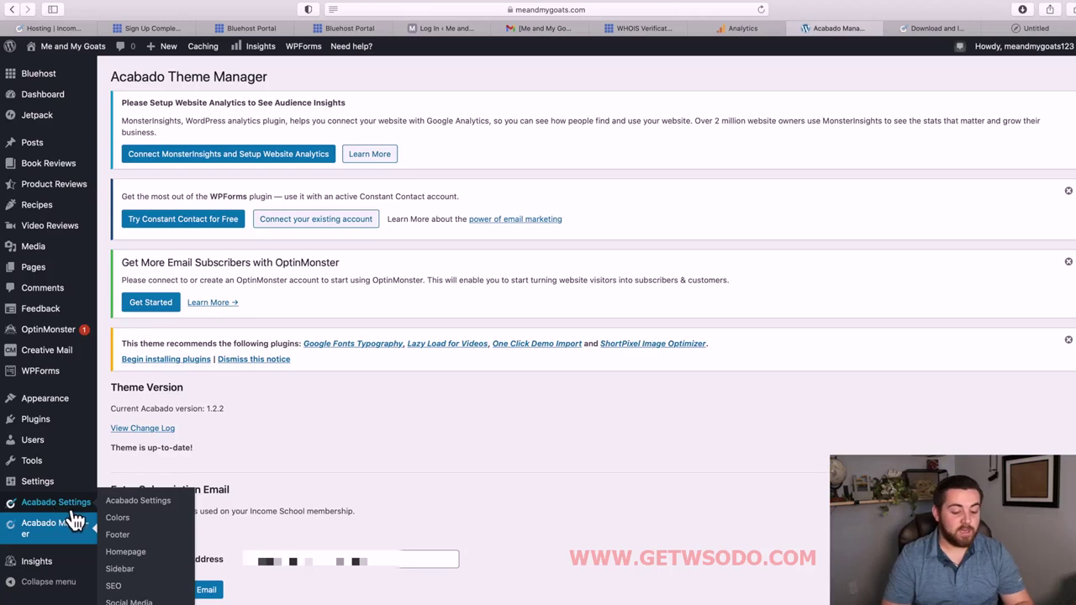
left_click(132, 595)
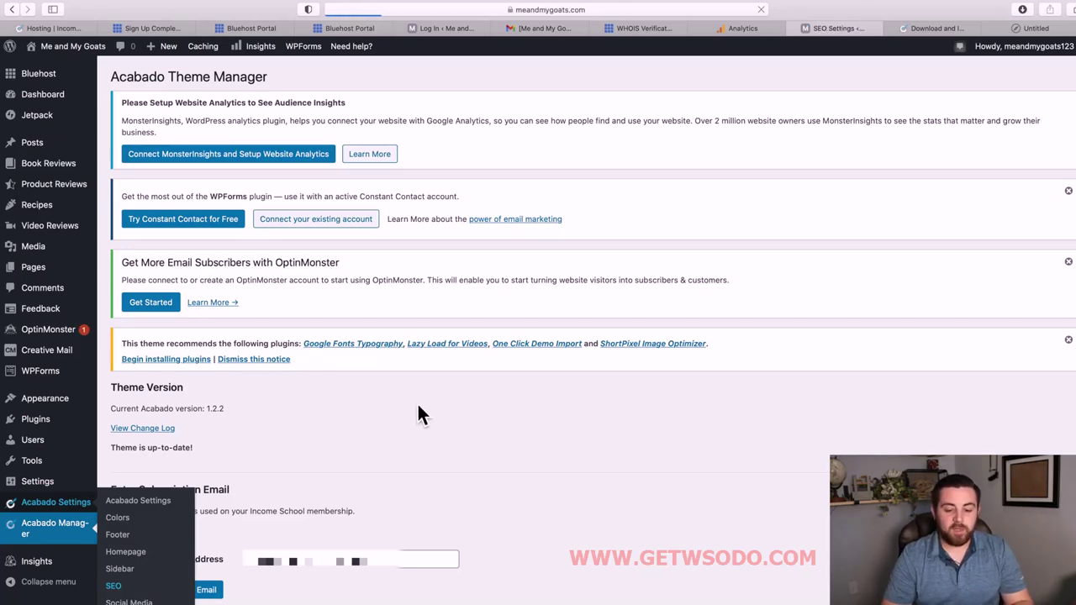
scroll(395, 462, "down", 5)
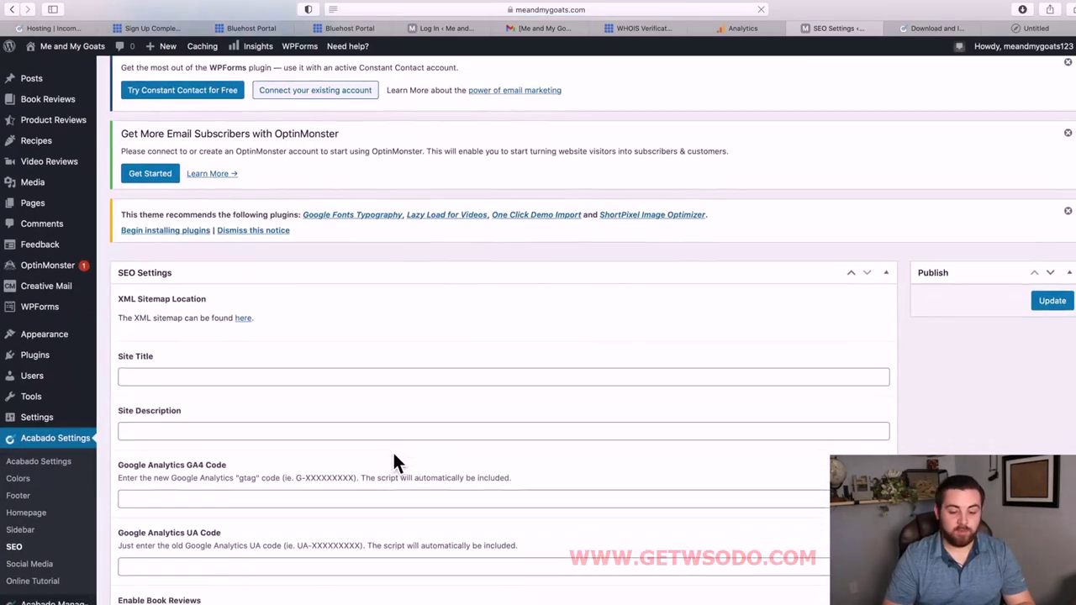
left_click(202, 303)
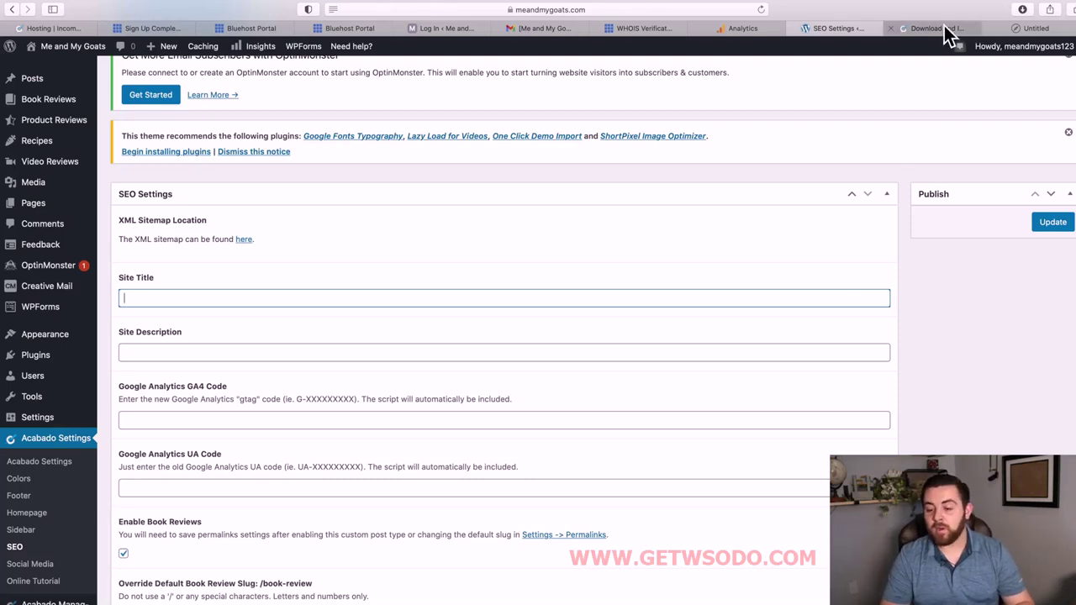
Copy G-4XY4Y8ERMZ from the Gmail draft and paste it into the GA4 Code field.
mouse_move(941, 32)
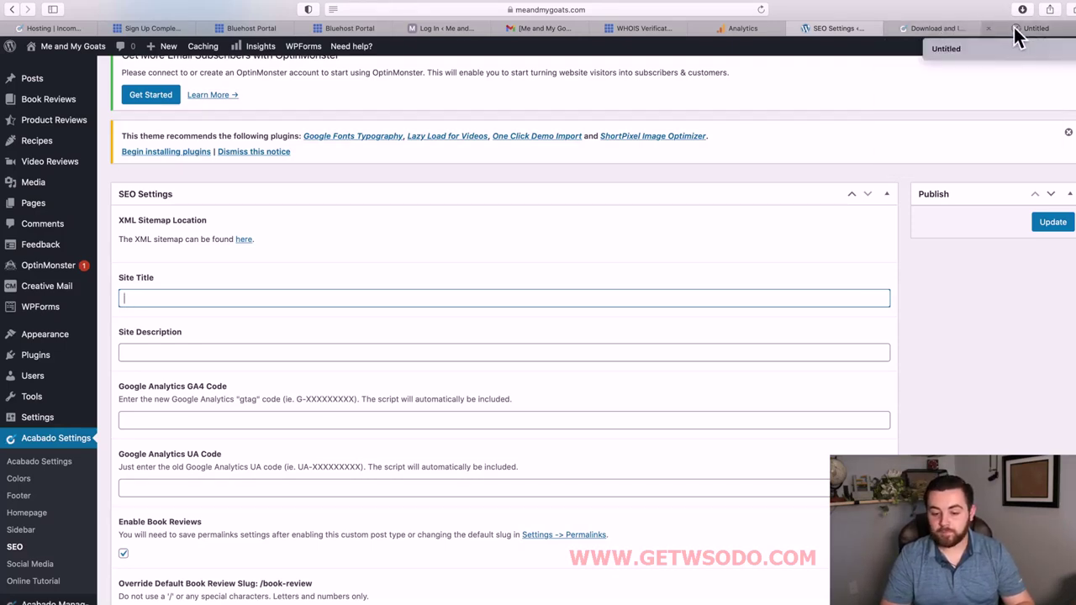
left_click(937, 28)
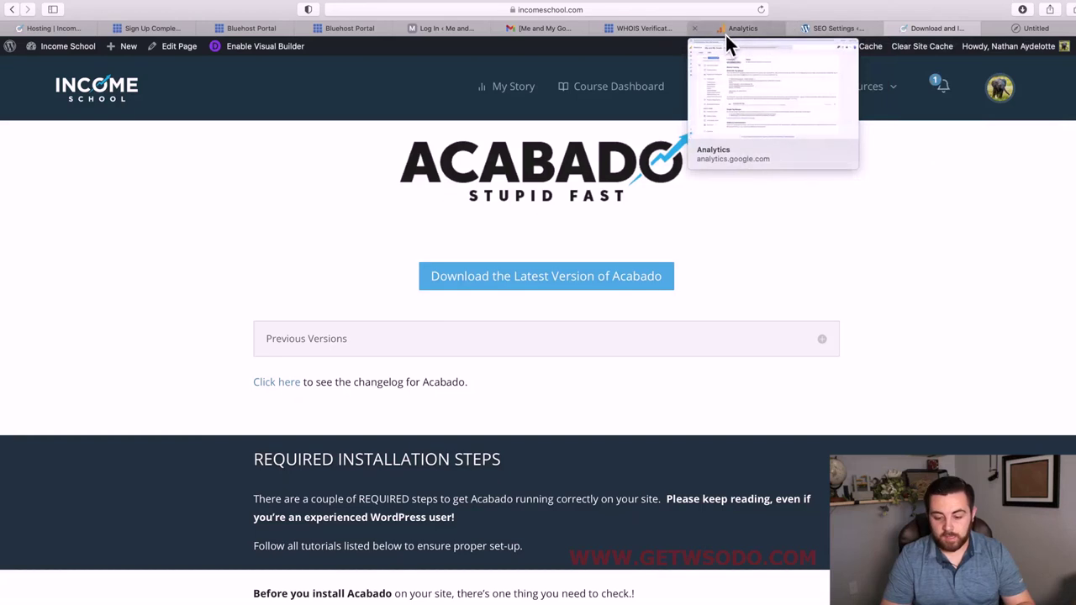
left_click(560, 27)
left_click_drag(759, 392, 683, 396)
key("super+c")
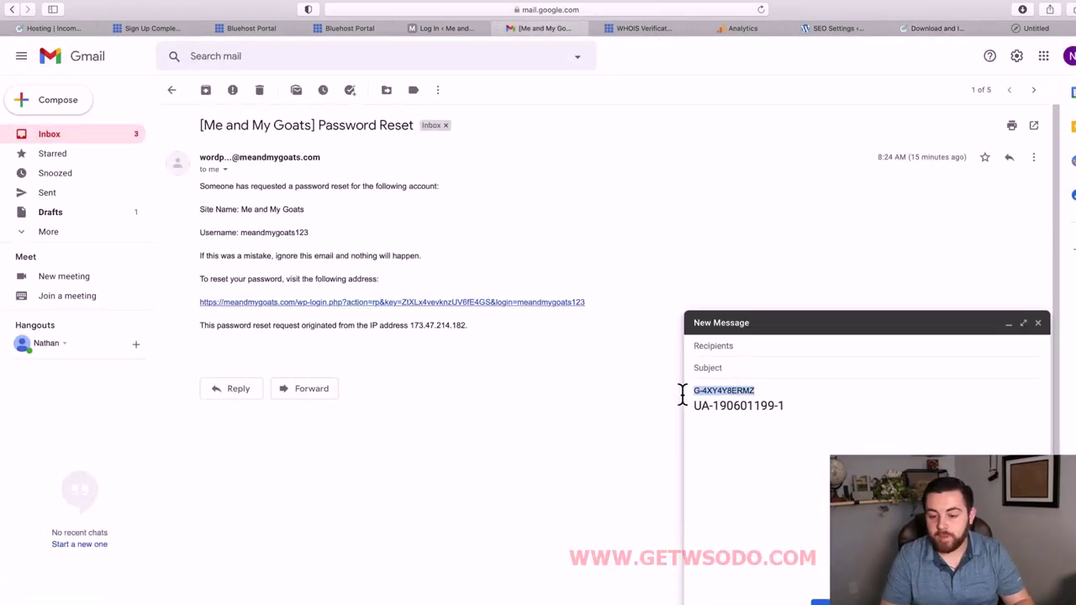
left_click(947, 30)
left_click(843, 32)
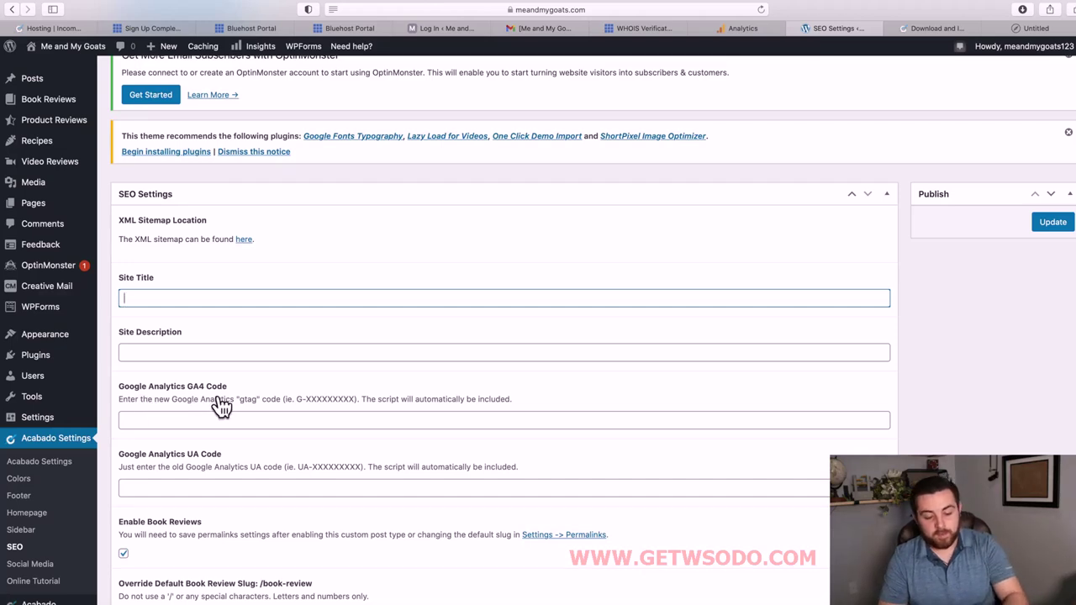
left_click(183, 423)
key("super+v")
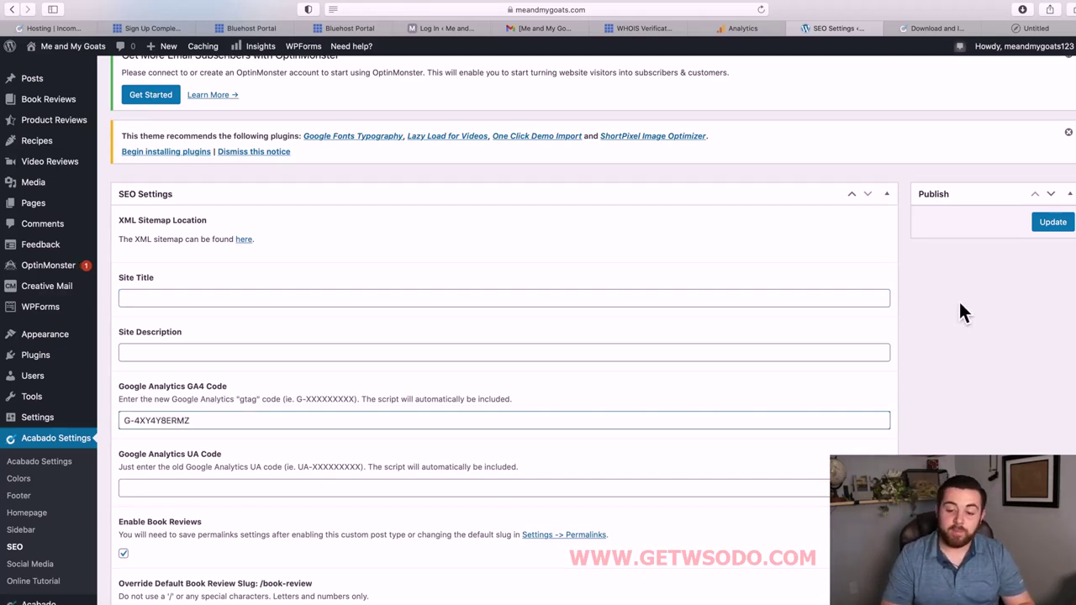
left_click(656, 32)
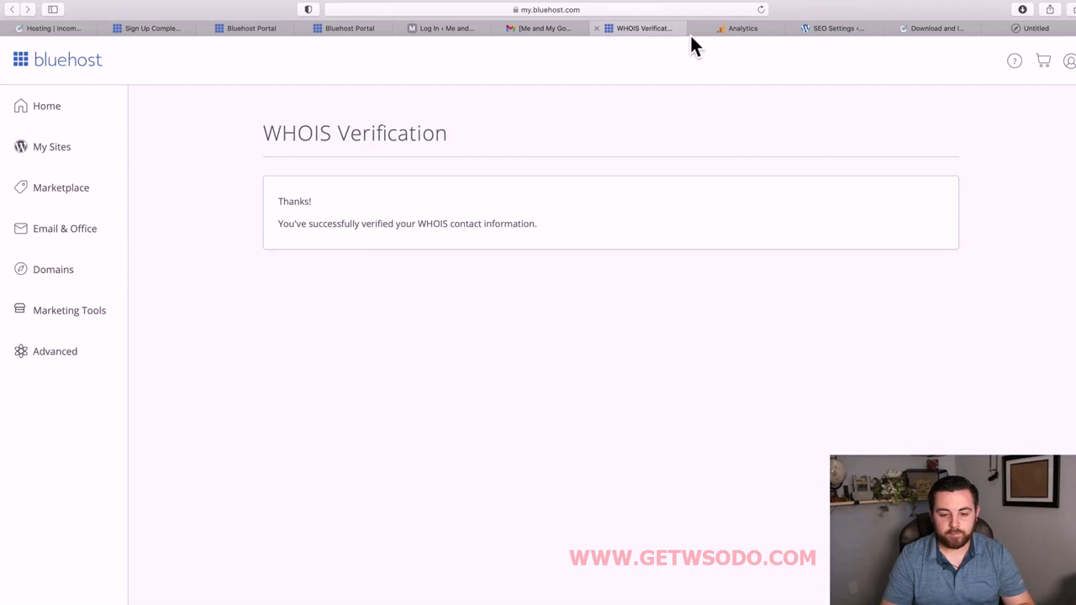
left_click(728, 32)
left_click(519, 34)
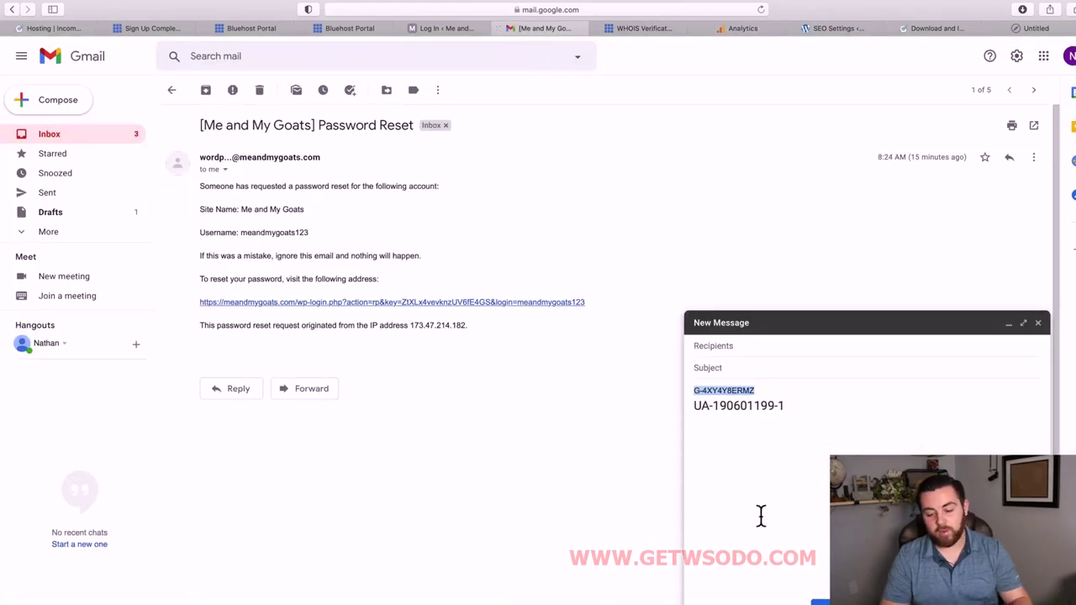
left_click_drag(788, 435, 673, 409)
key("super+c")
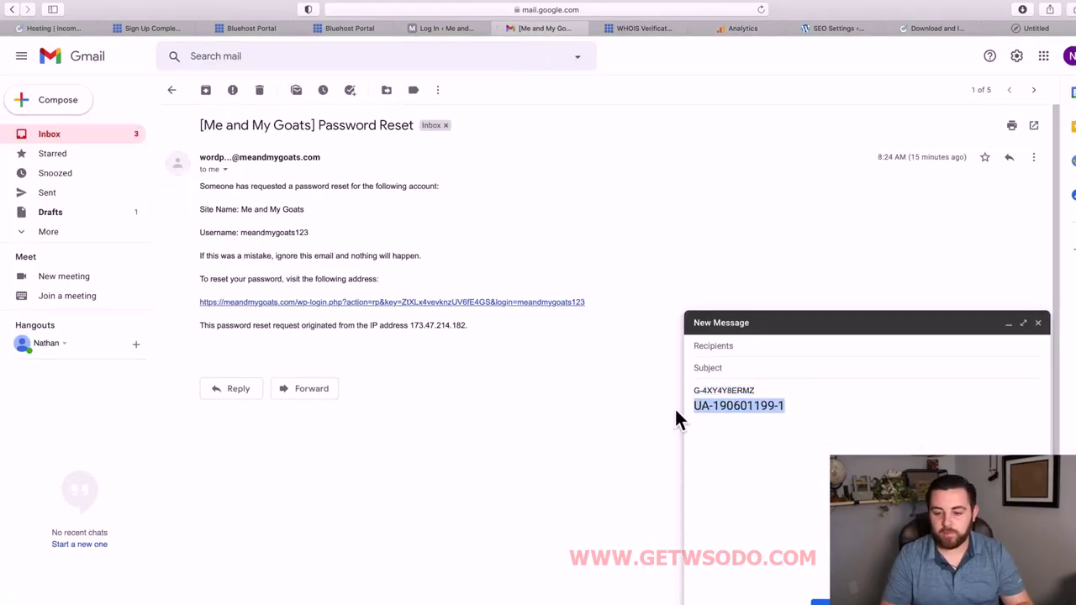
left_click(648, 31)
left_click(731, 34)
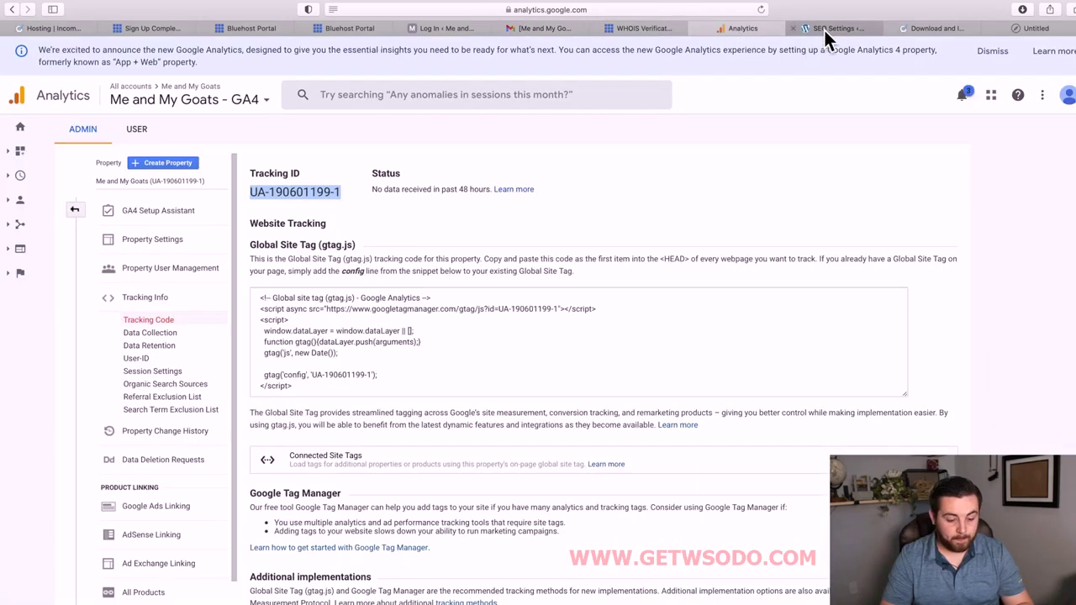
left_click(828, 32)
left_click(168, 490)
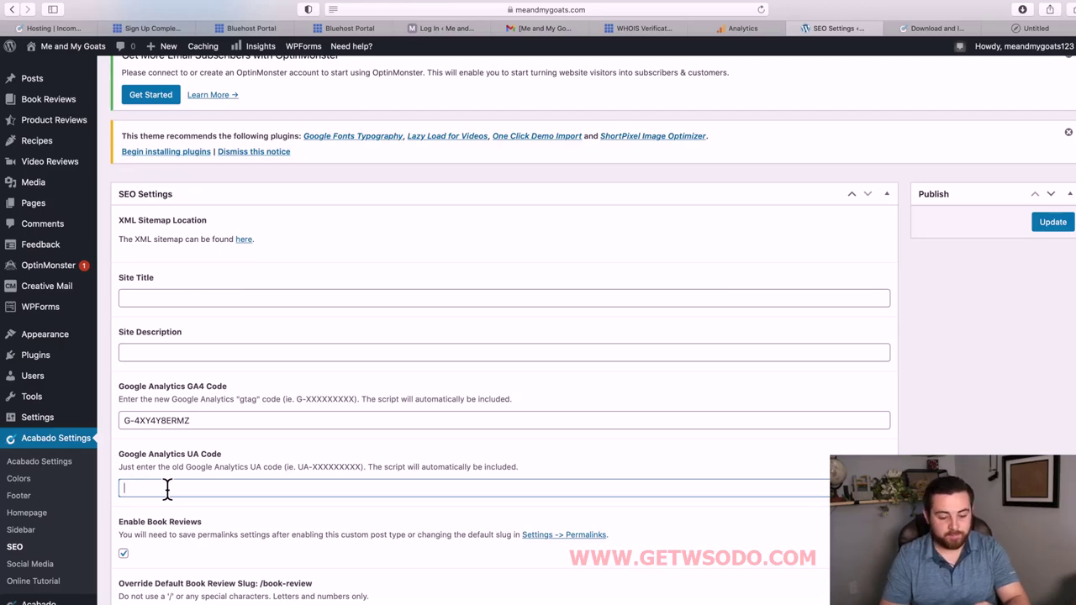
key("super+v")
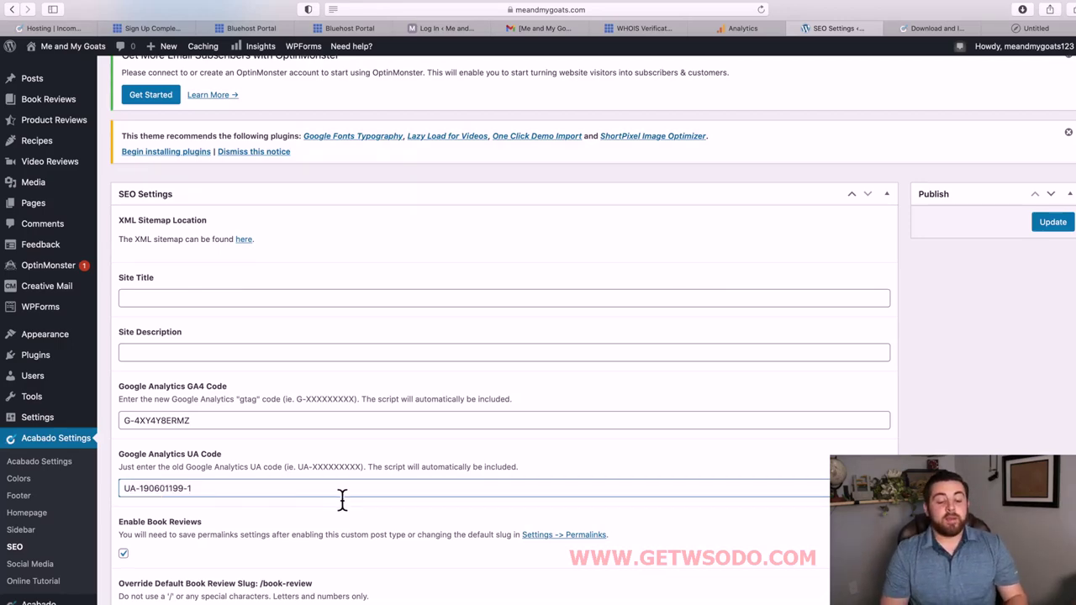
scroll(342, 499, "down", 5)
scroll(342, 499, "up", 2)
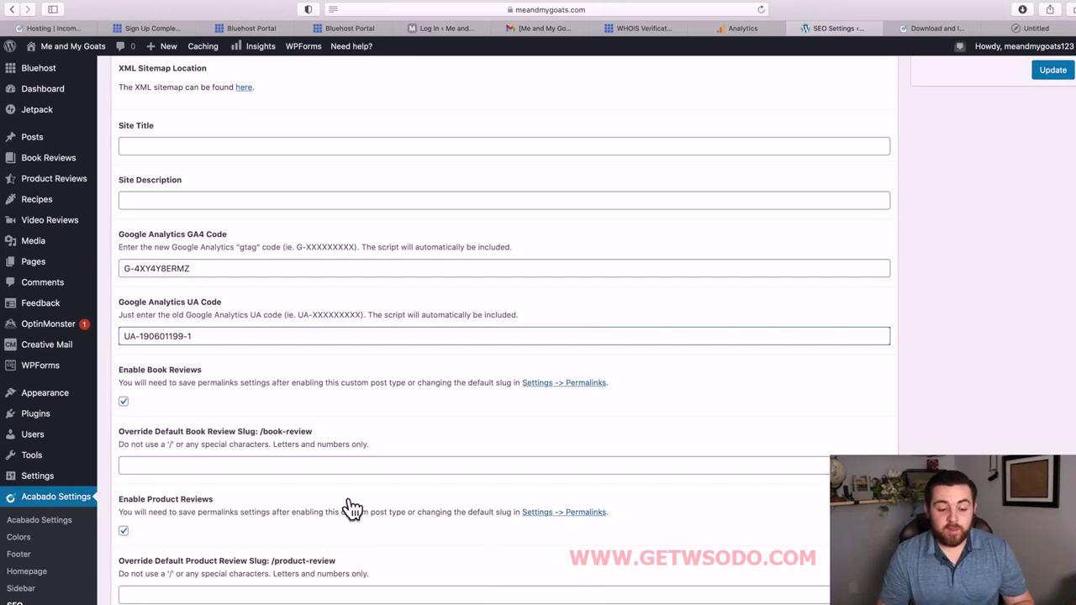
Type 'Me' into the Site Title and move to the Site Description field.
scroll(343, 498, "up", 3)
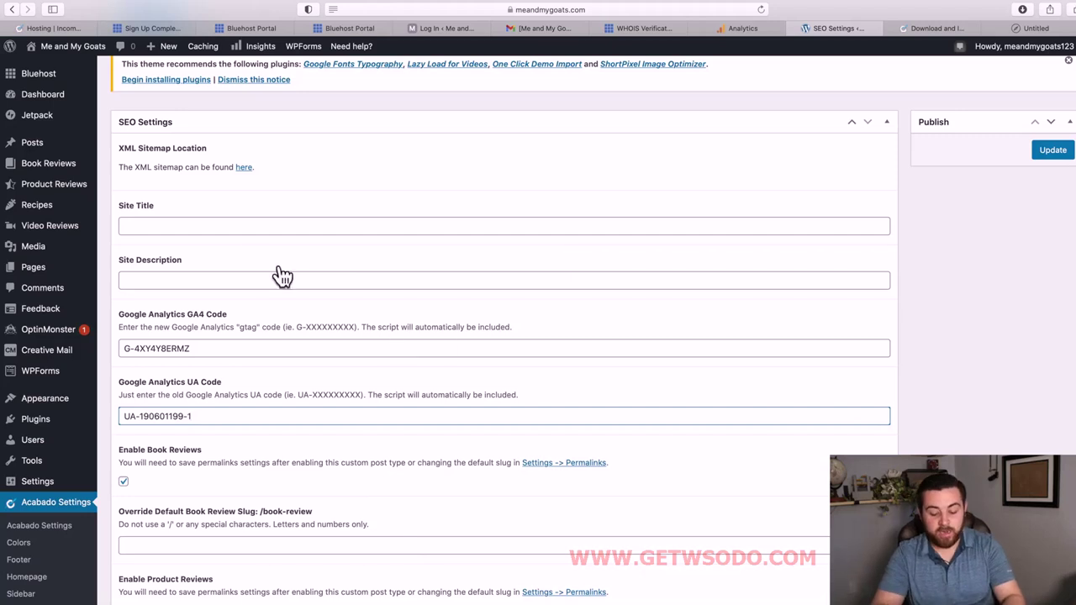
left_click(217, 234)
type("Me")
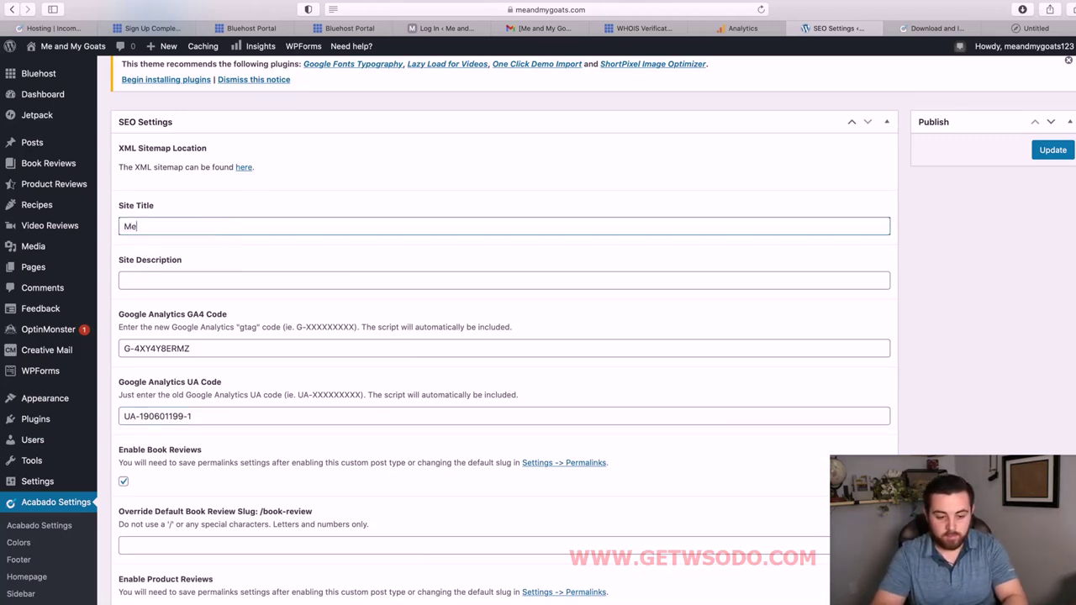
left_click(196, 278)
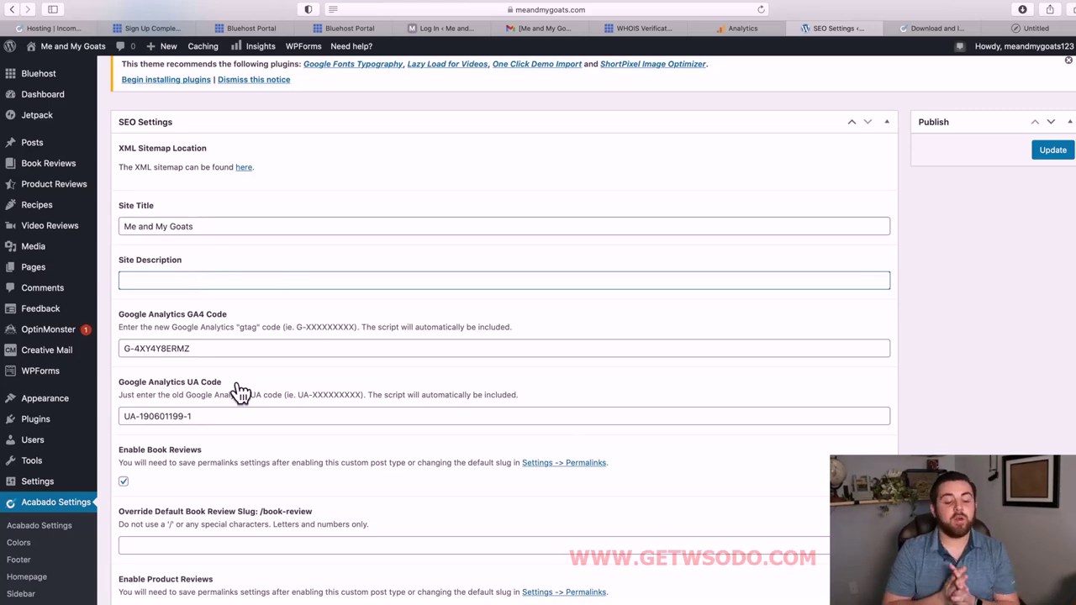
Uncheck Enable Book Reviews, Product Reviews, Recipes and Video Reviews.
scroll(160, 370, "down", 3)
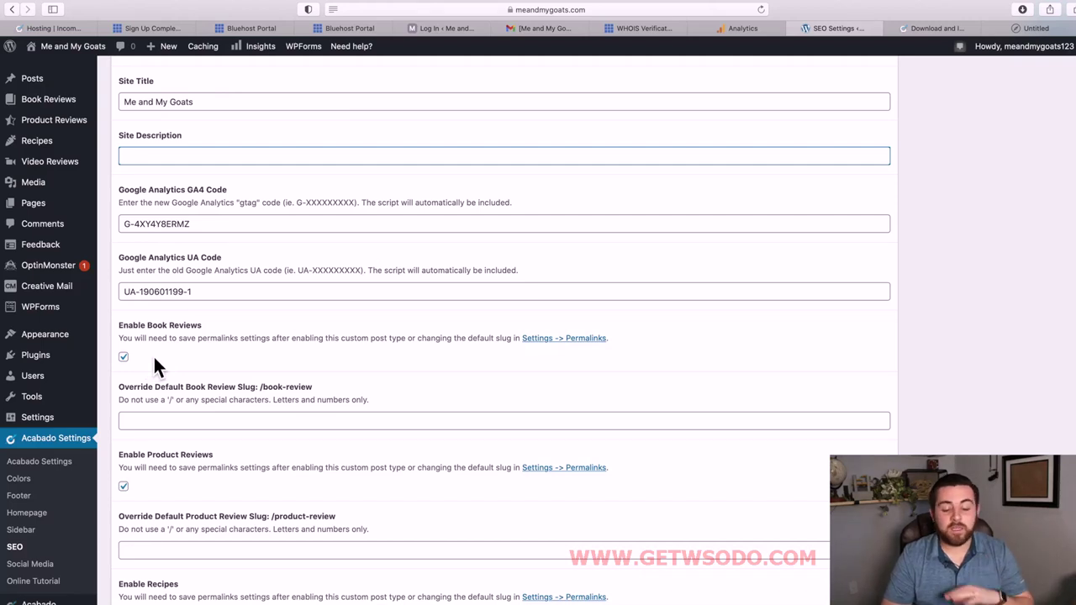
left_click(124, 357)
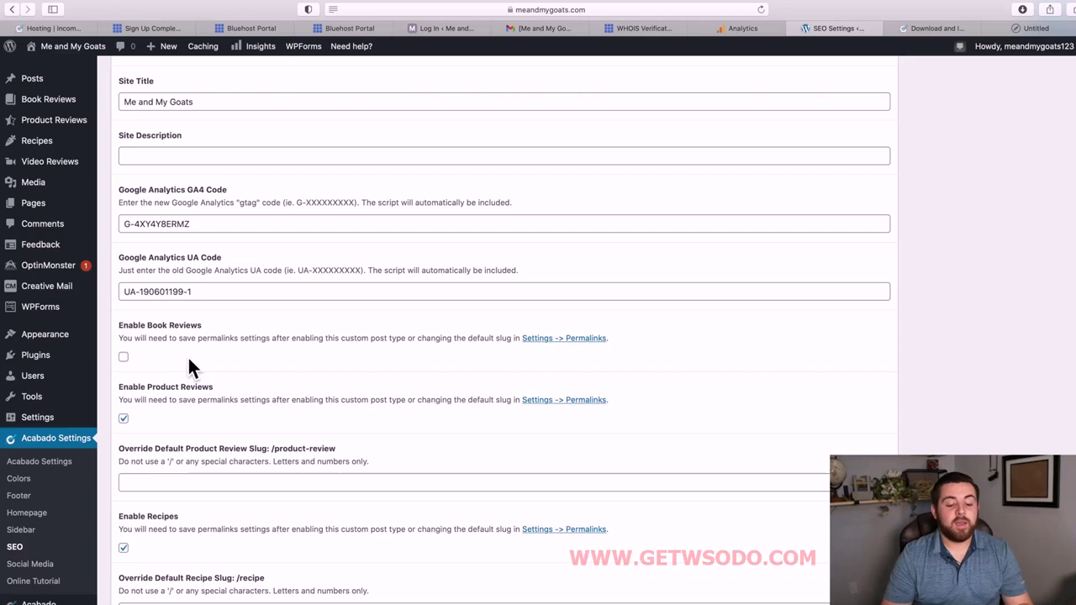
scroll(193, 433, "down", 1)
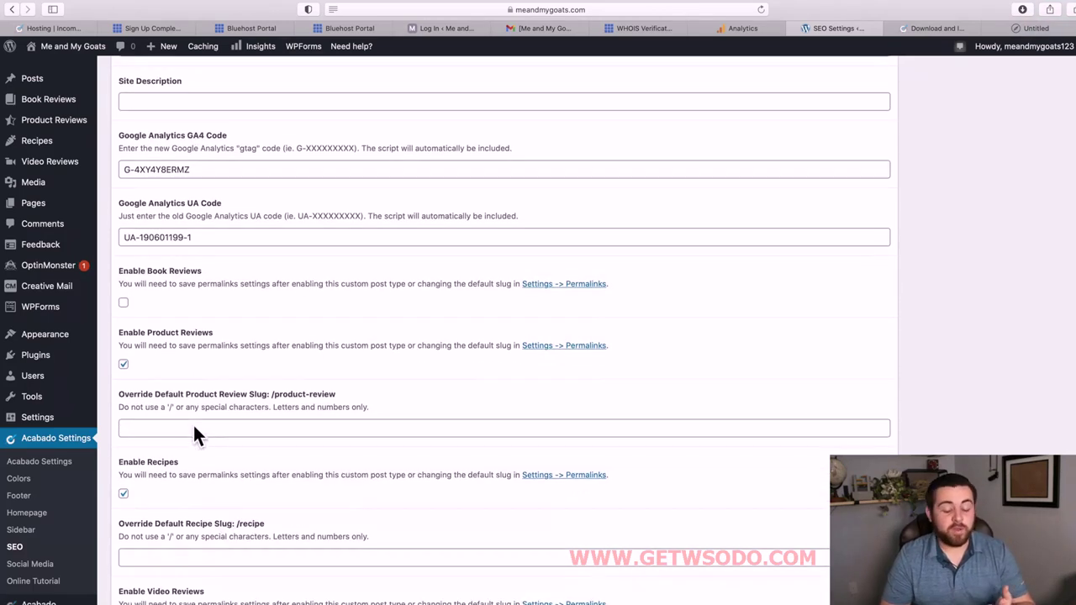
left_click(123, 364)
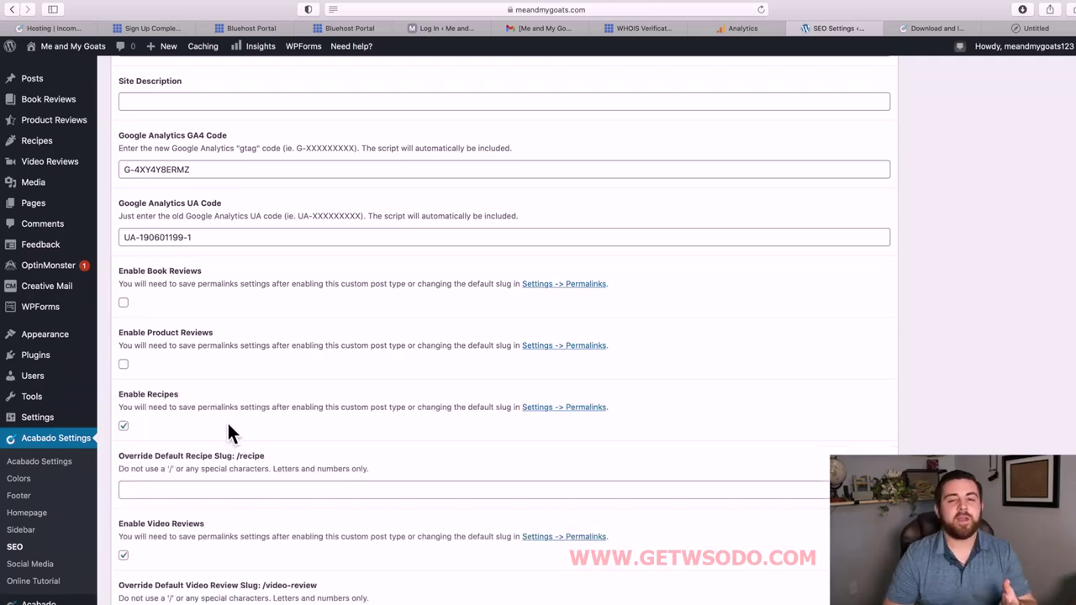
scroll(228, 426, "down", 2)
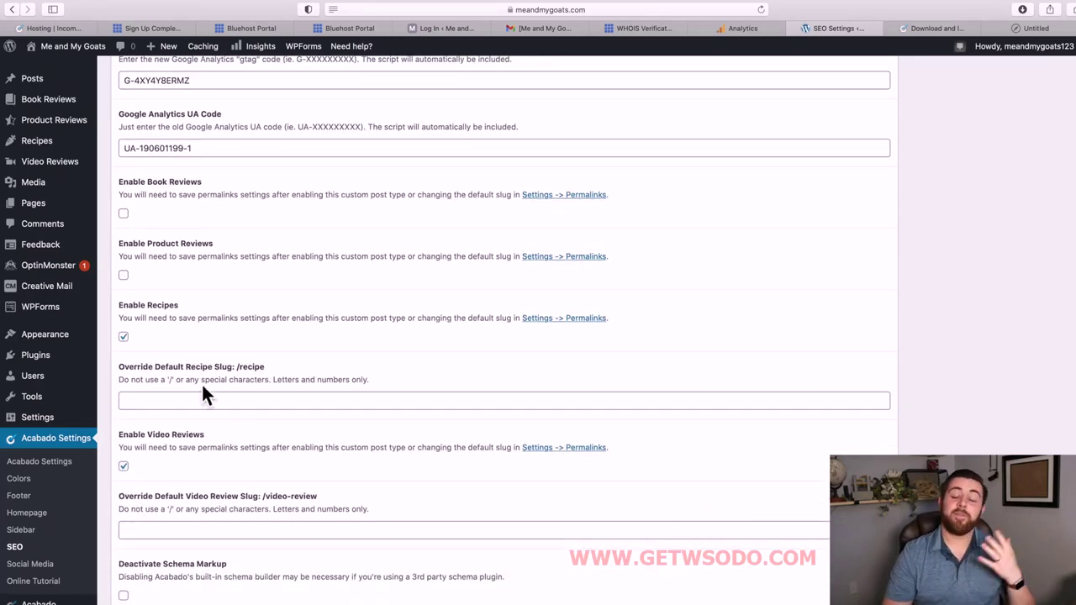
left_click(126, 338)
left_click(126, 444)
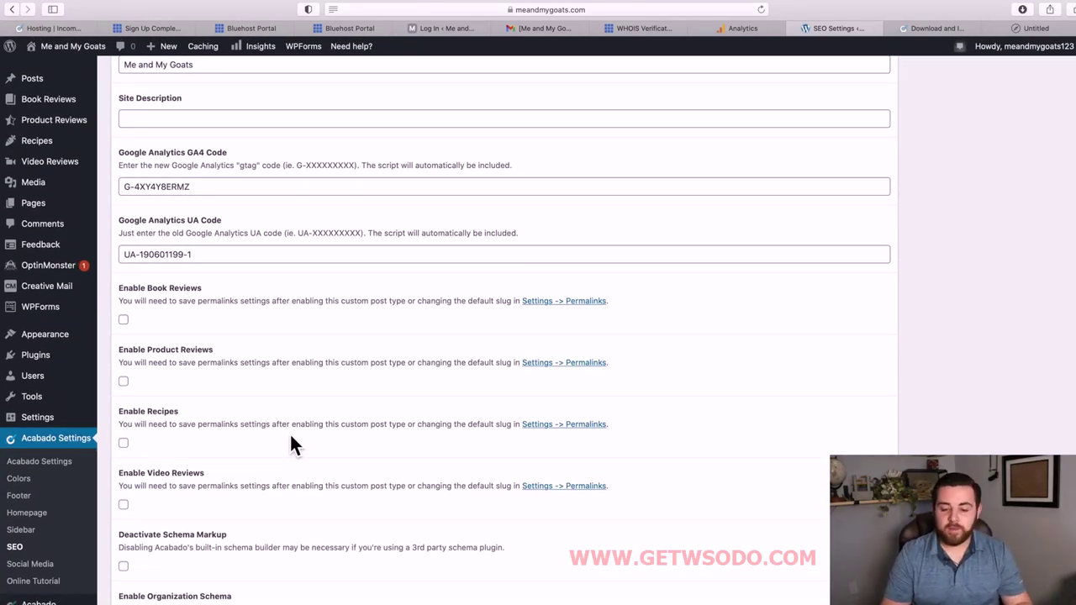
scroll(289, 432, "up", 10)
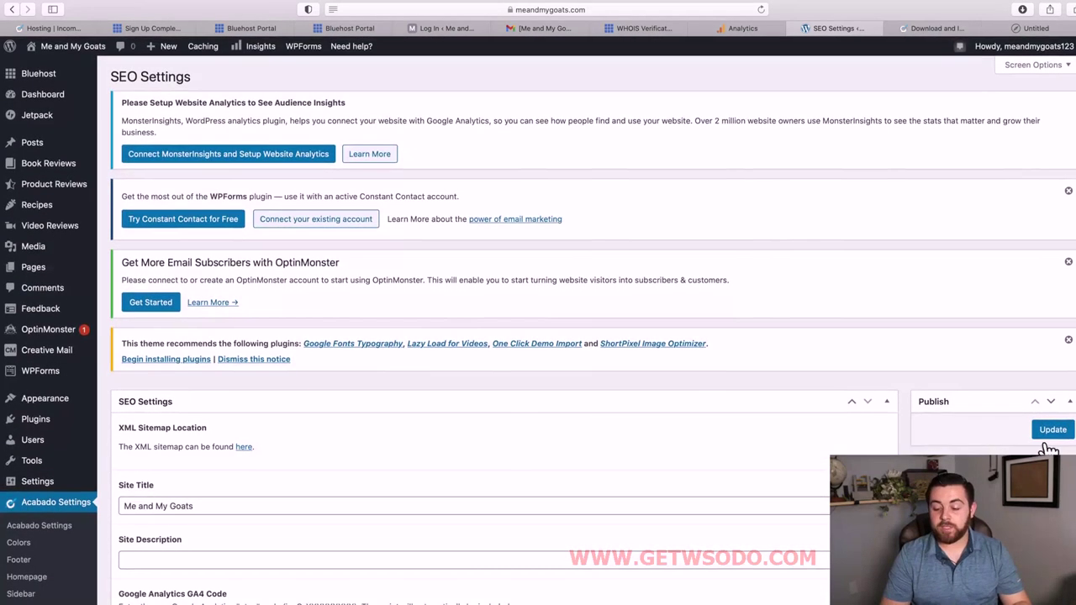
Update the SEO settings until 'Options Updated.' shows, then switch to the Google Analytics tab.
left_click(1054, 430)
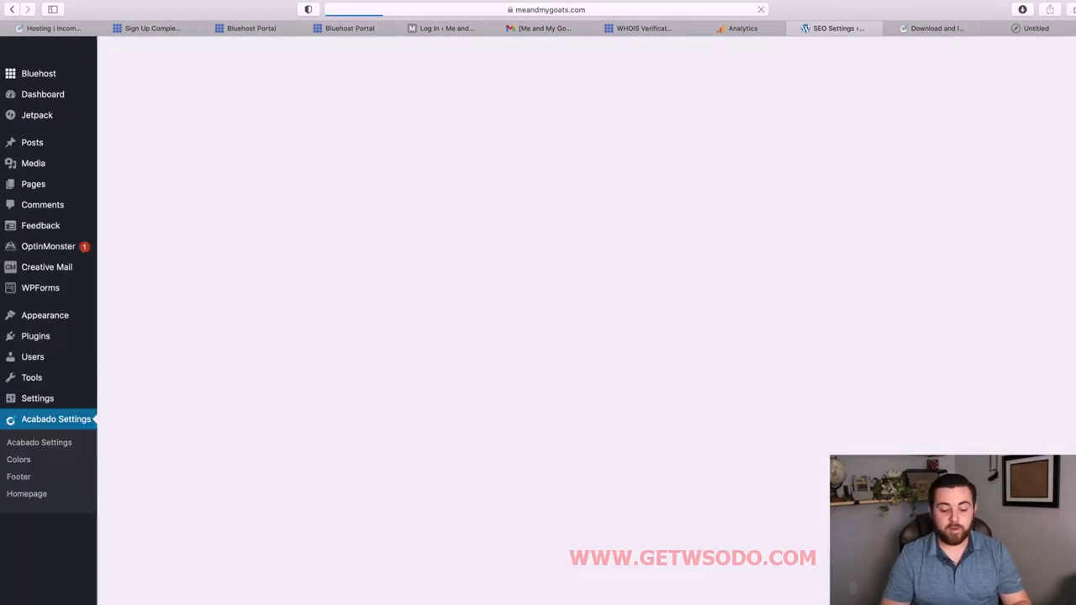
scroll(606, 477, "down", 2)
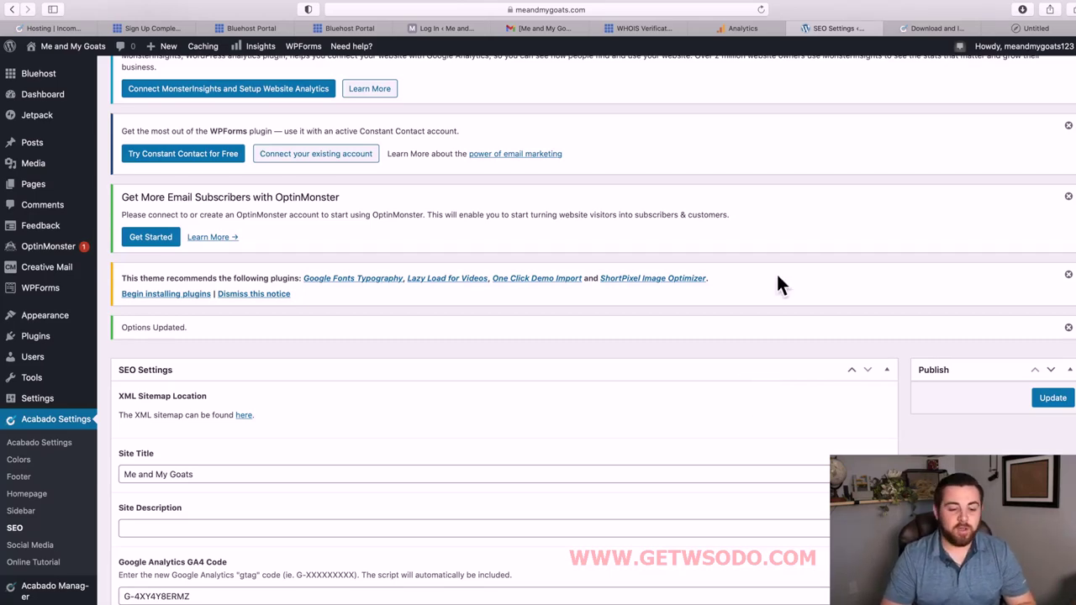
left_click(744, 28)
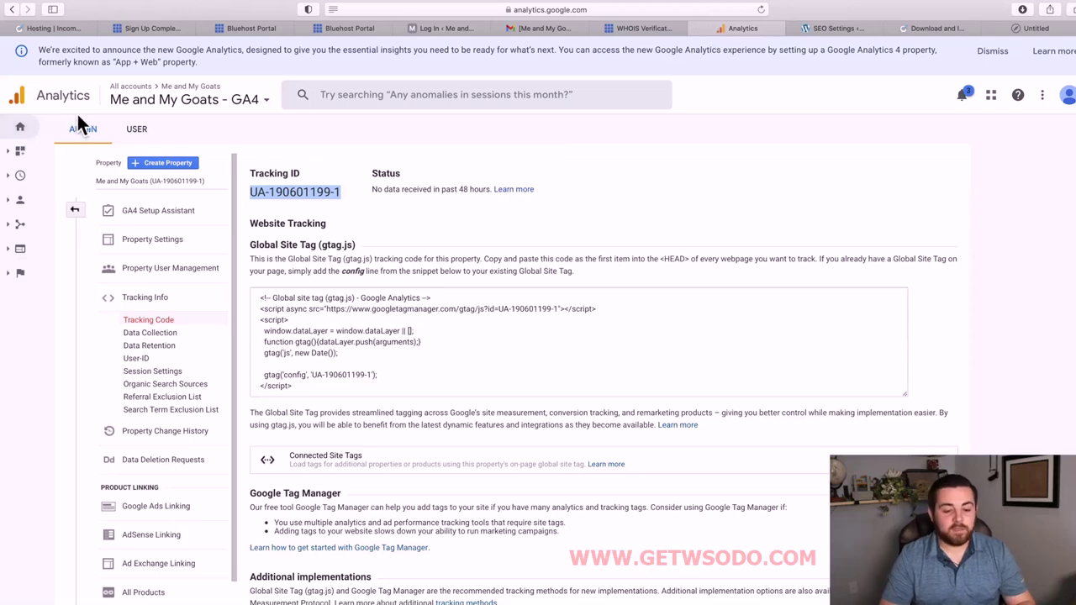
Select the Me and My Goats (UA) property and open its All Web Site Data view.
left_click(261, 105)
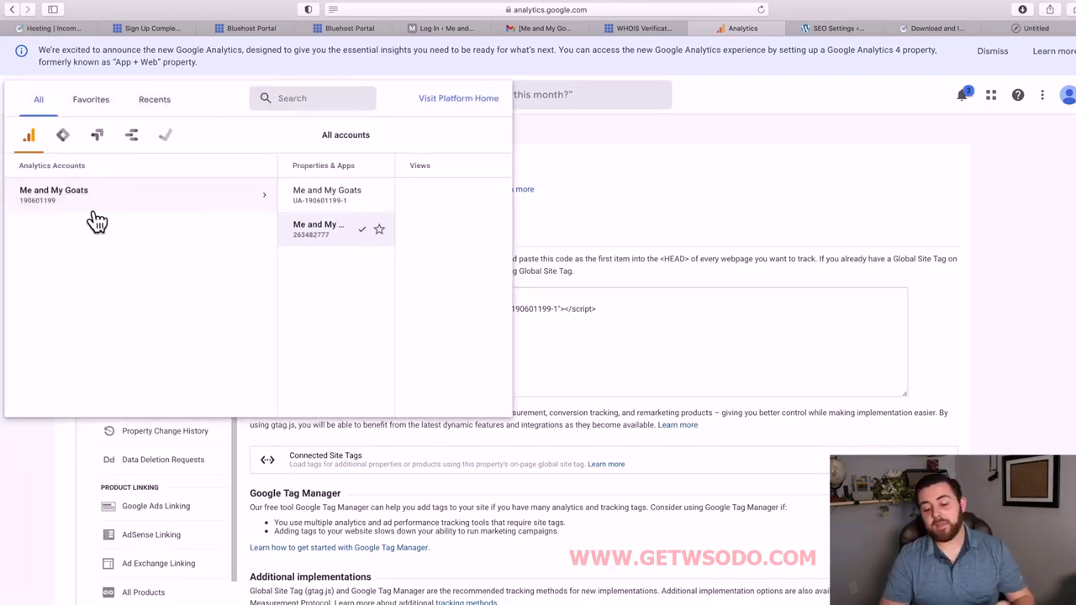
left_click(976, 210)
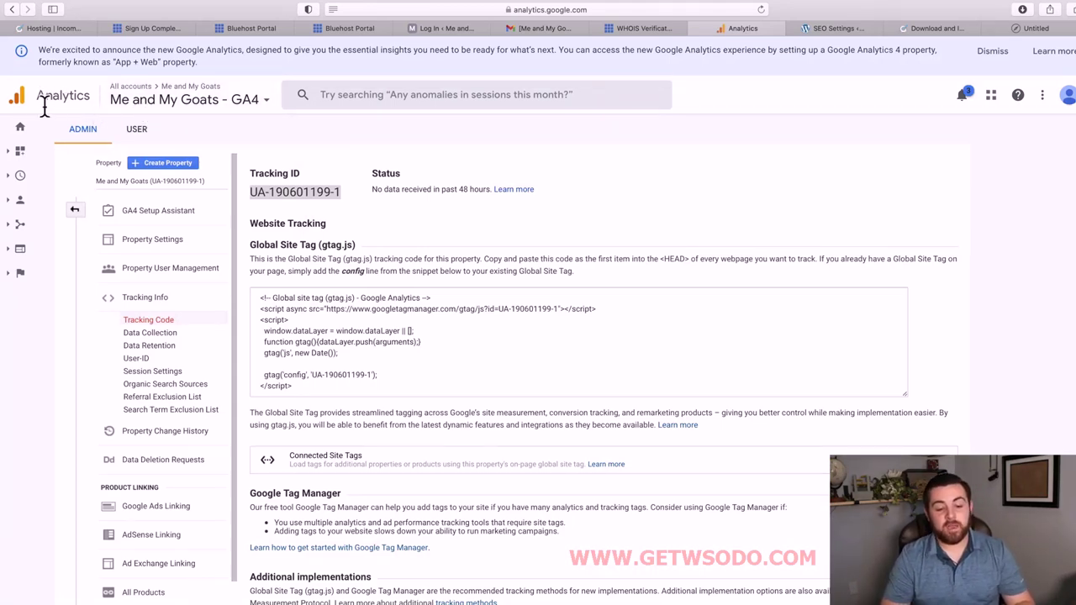
left_click(197, 102)
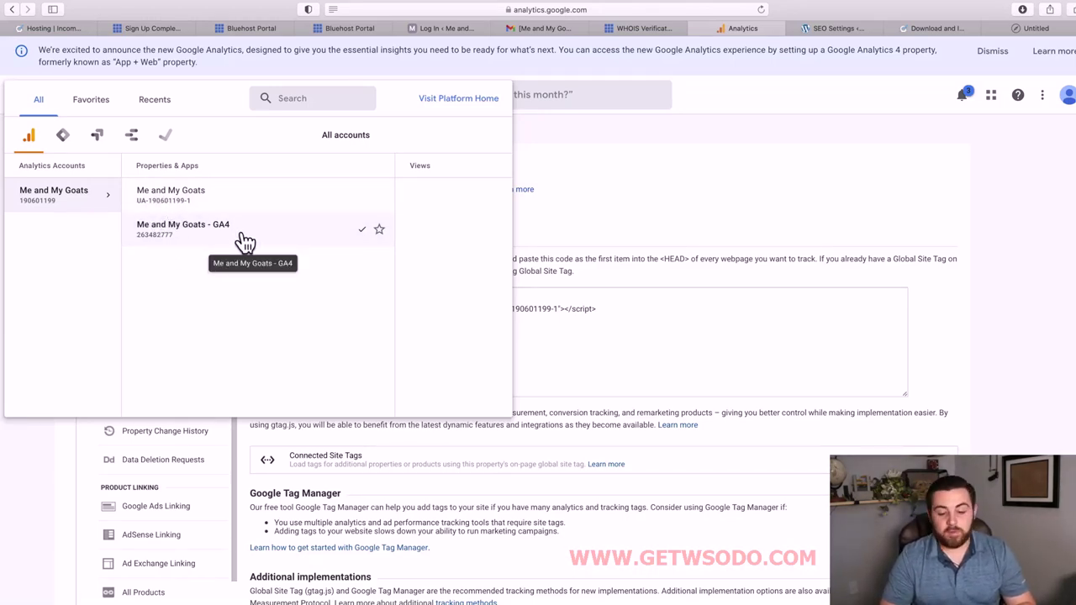
left_click(203, 195)
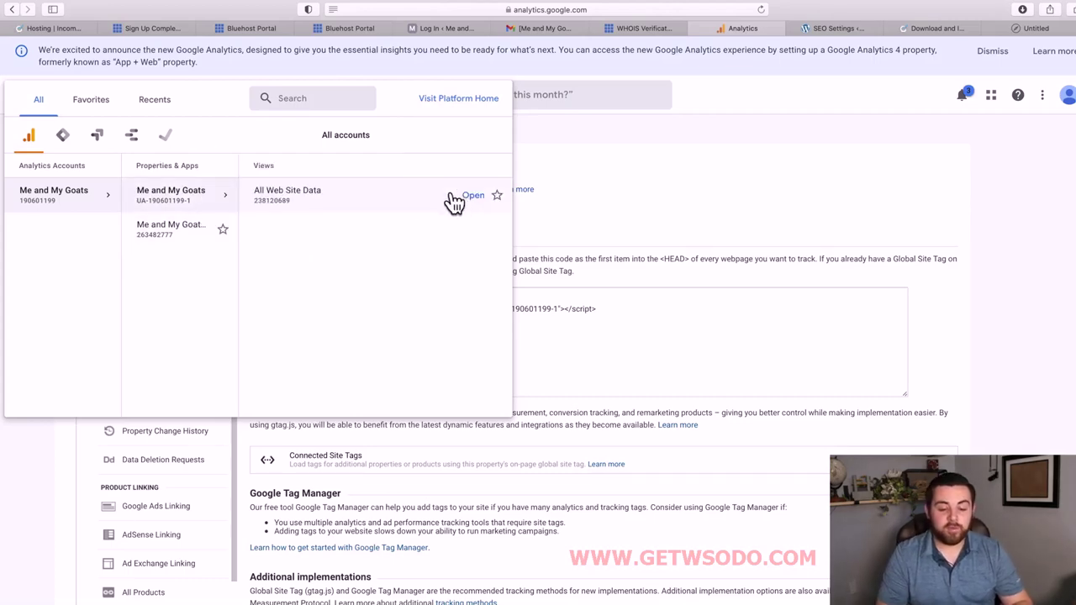
left_click(375, 206)
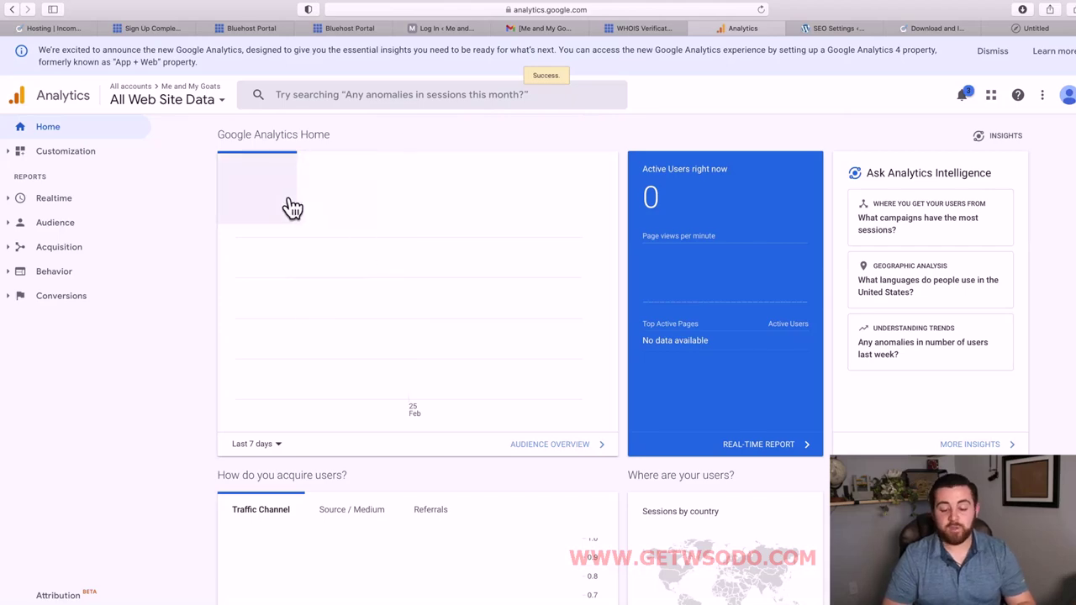
Expand the Realtime and Audience report lists in the sidebar.
mouse_move(327, 373)
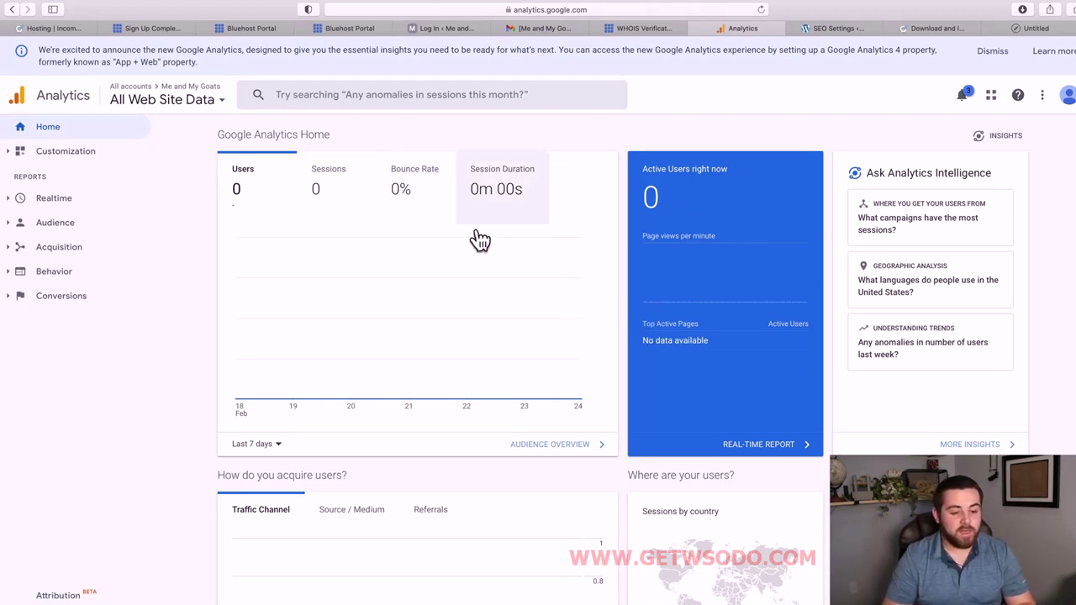
scroll(381, 382, "down", 2)
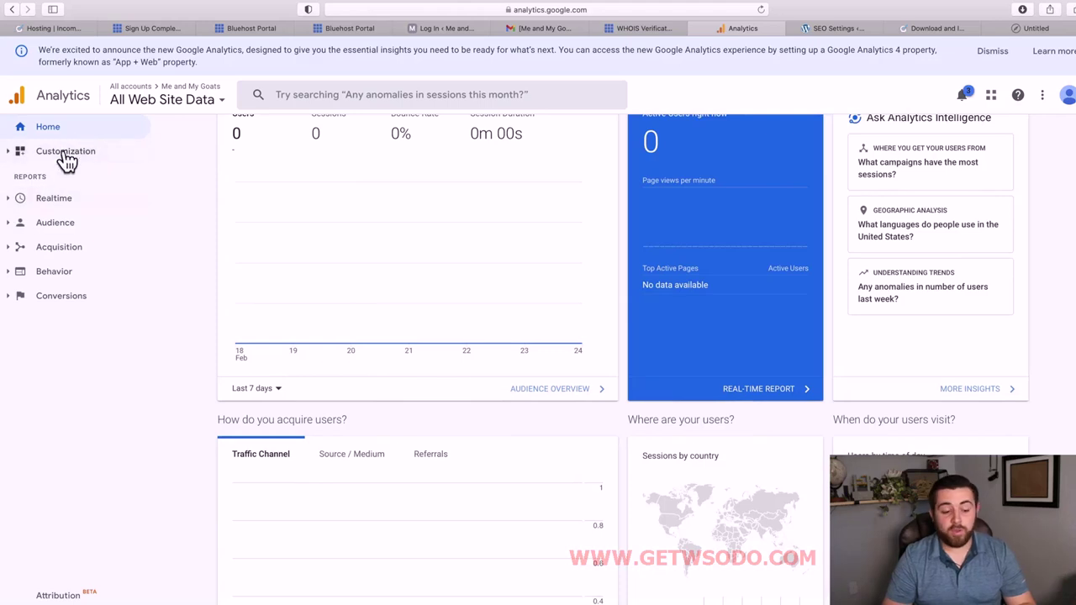
left_click(62, 206)
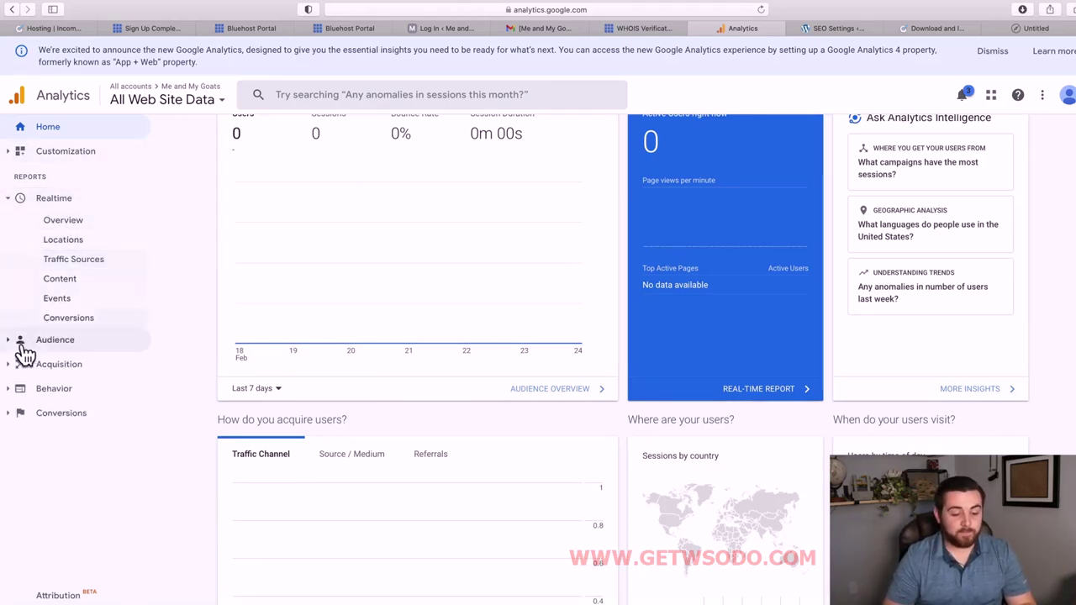
left_click(19, 343)
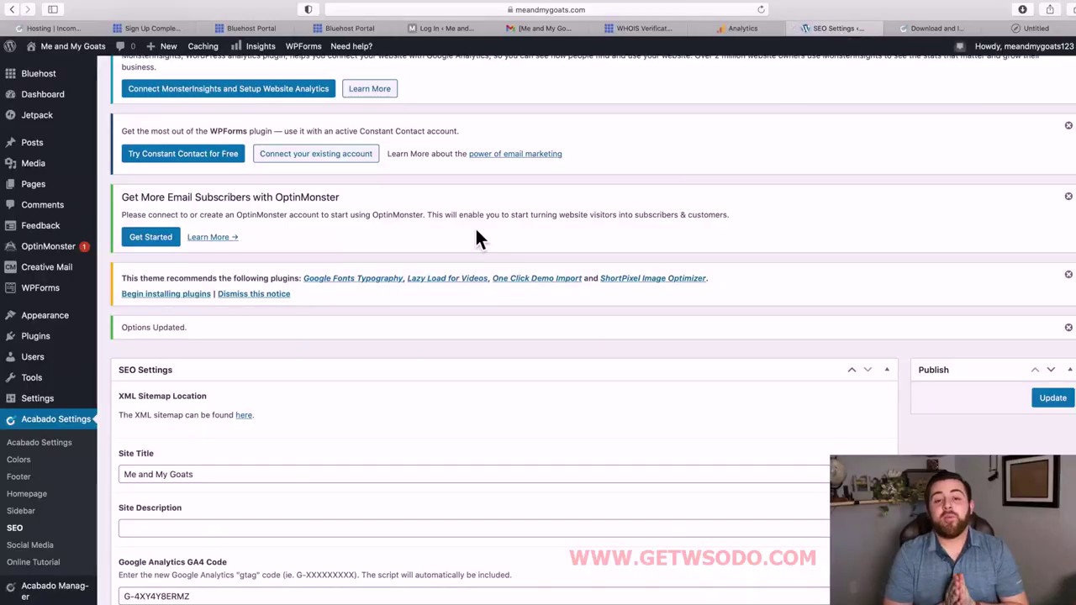
Scroll to the top of Acabado SEO Settings to see the options-updated confirmation.
scroll(475, 234, "up", 2)
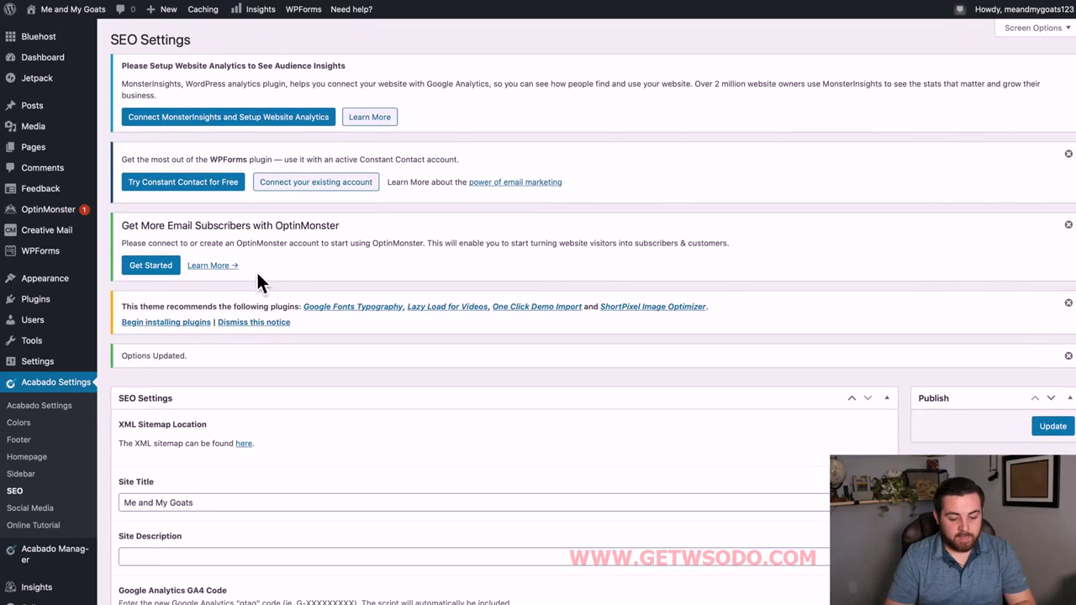
left_click_drag(125, 307, 292, 316)
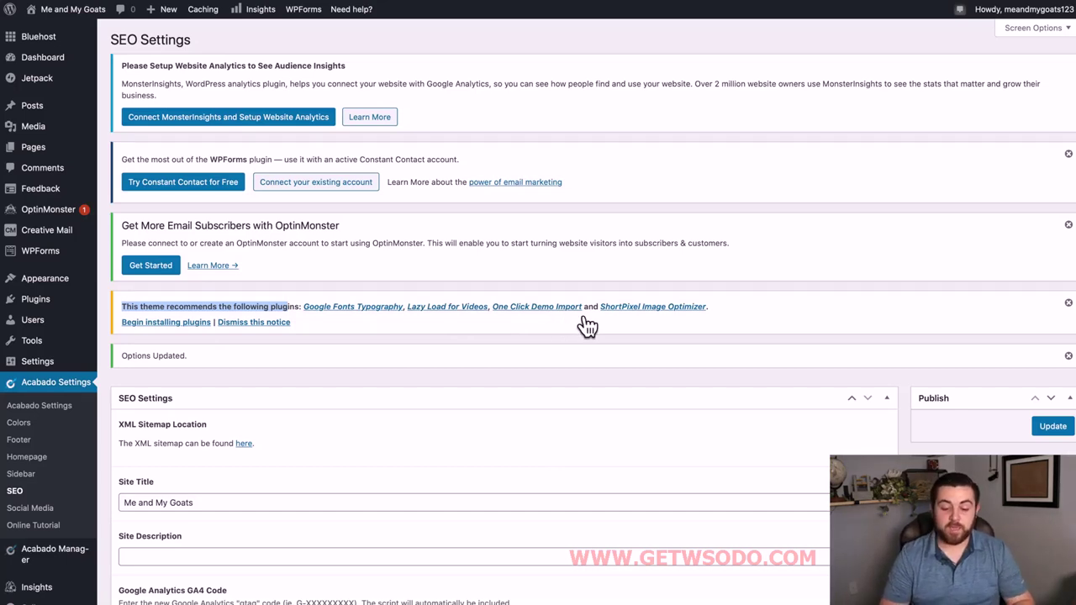
left_click(558, 333)
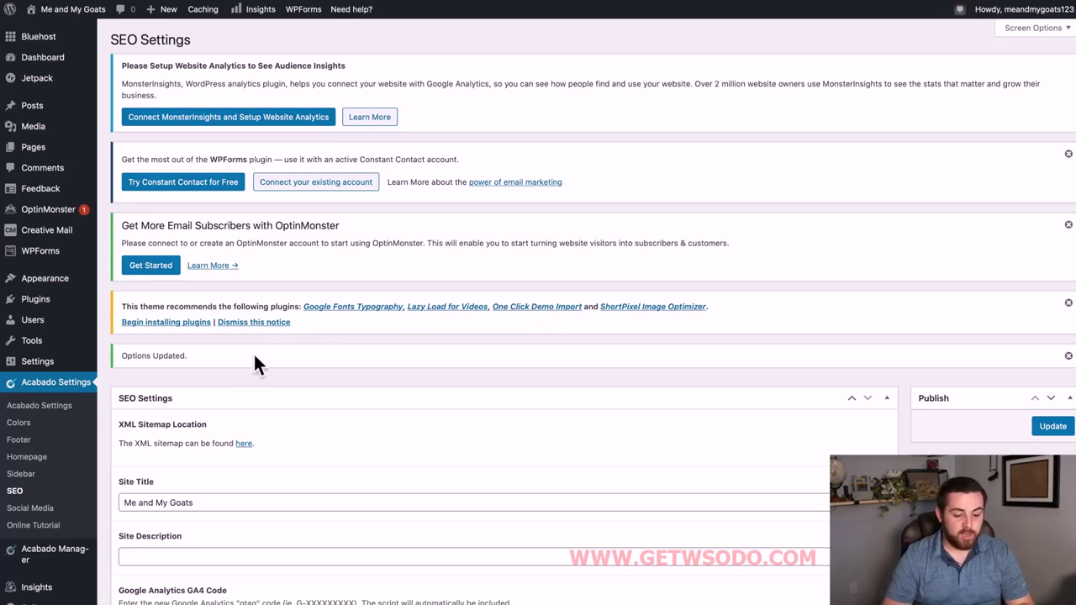
mouse_move(64, 271)
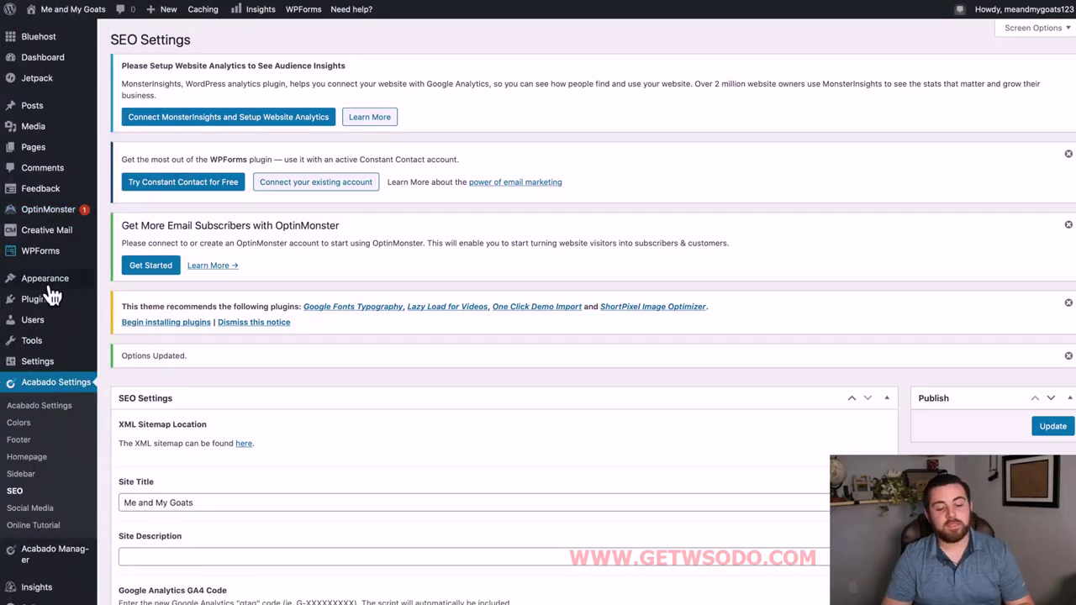
mouse_move(49, 311)
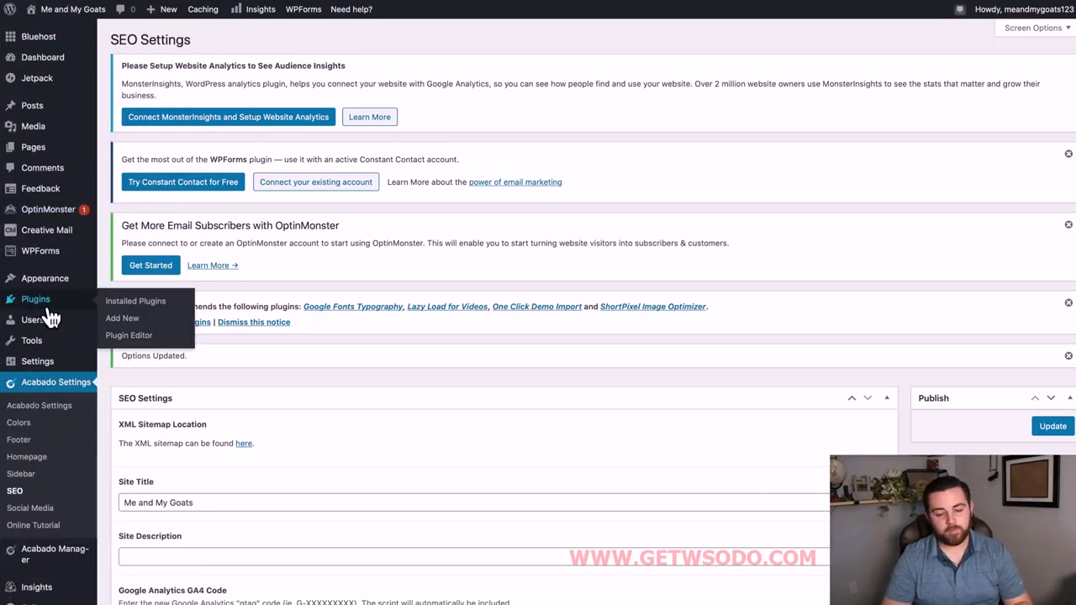
Go to Installed Plugins and dismiss the WPForms and OptinMonster promotional notices.
left_click(42, 305)
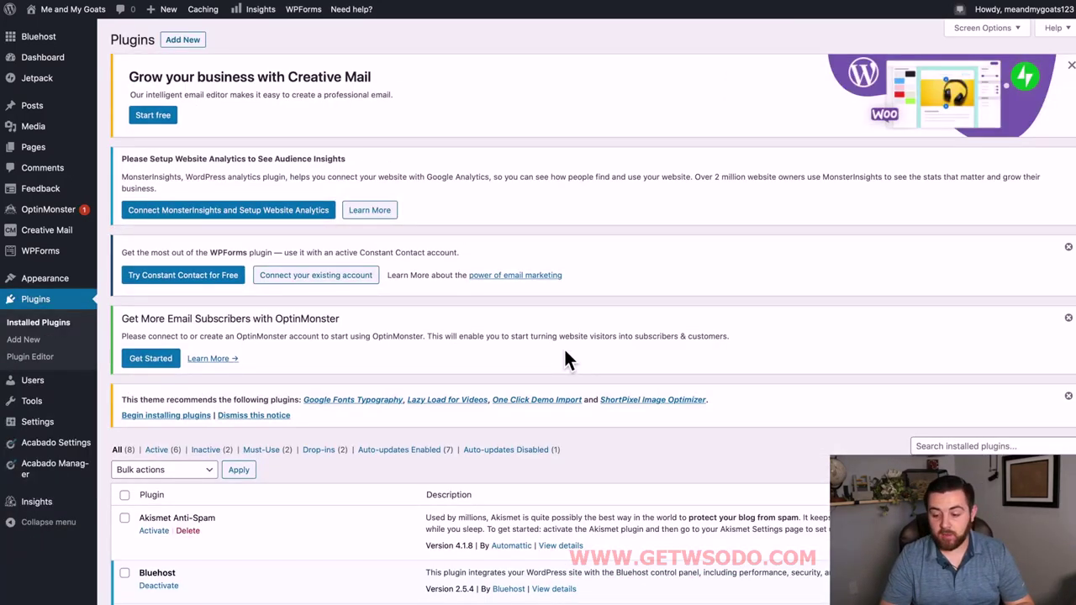
scroll(575, 394, "down", 2)
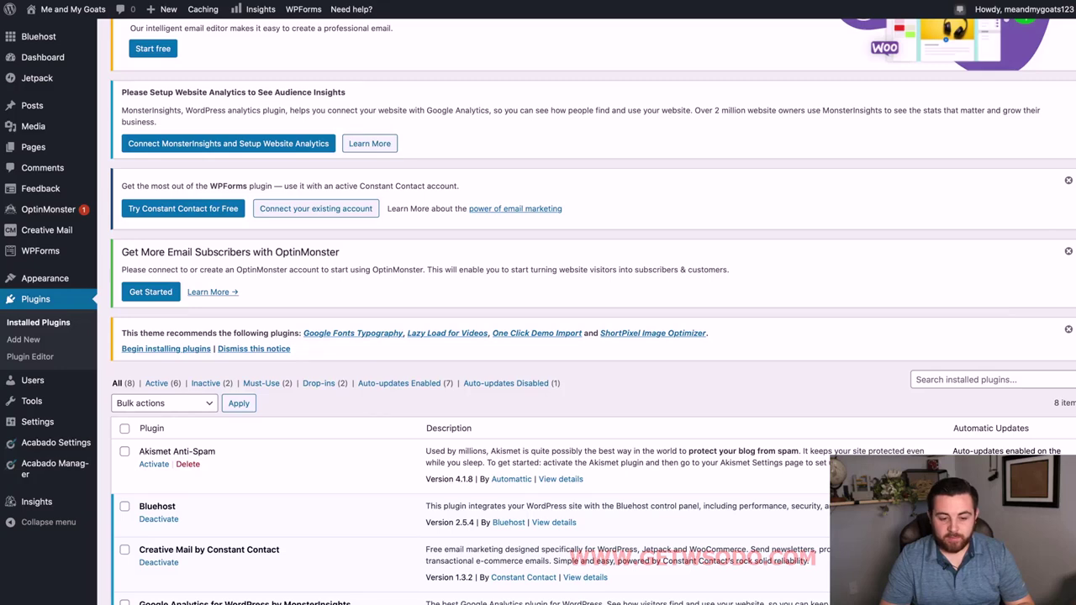
left_click(1069, 181)
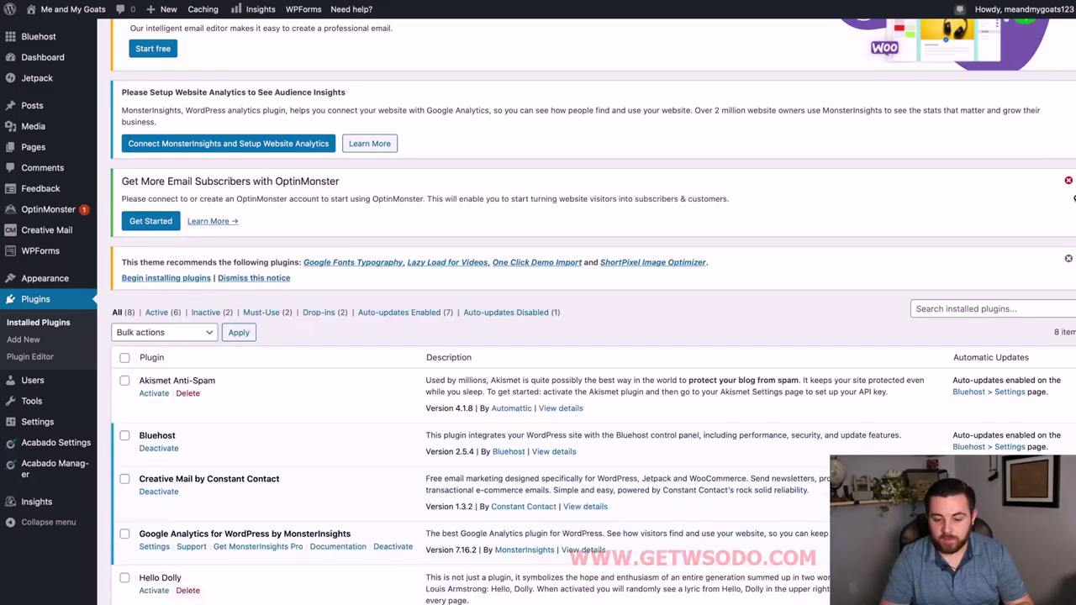
left_click(1069, 181)
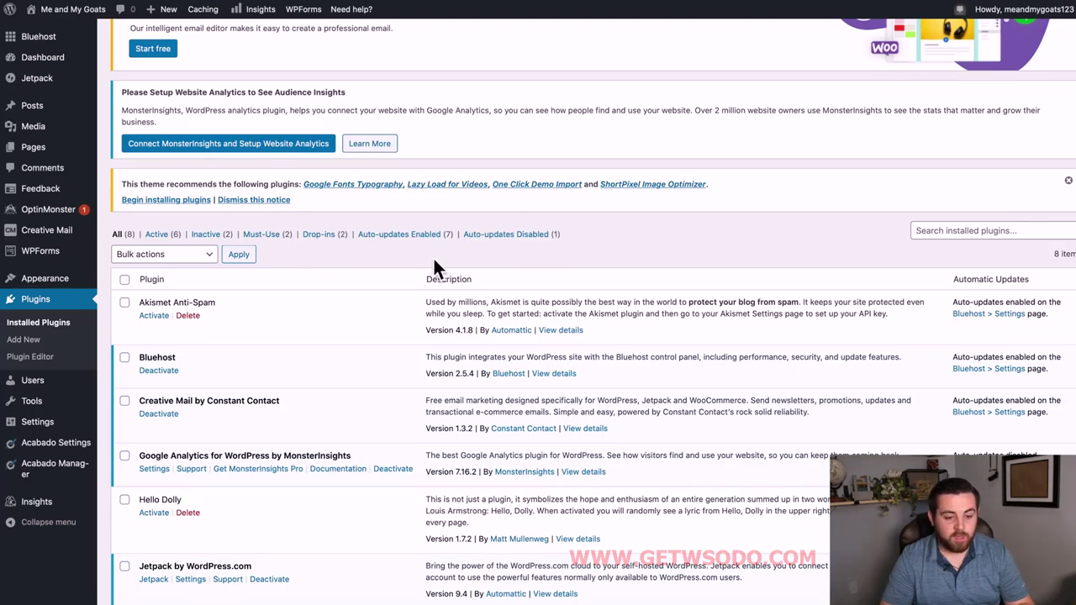
scroll(432, 254, "up", 2)
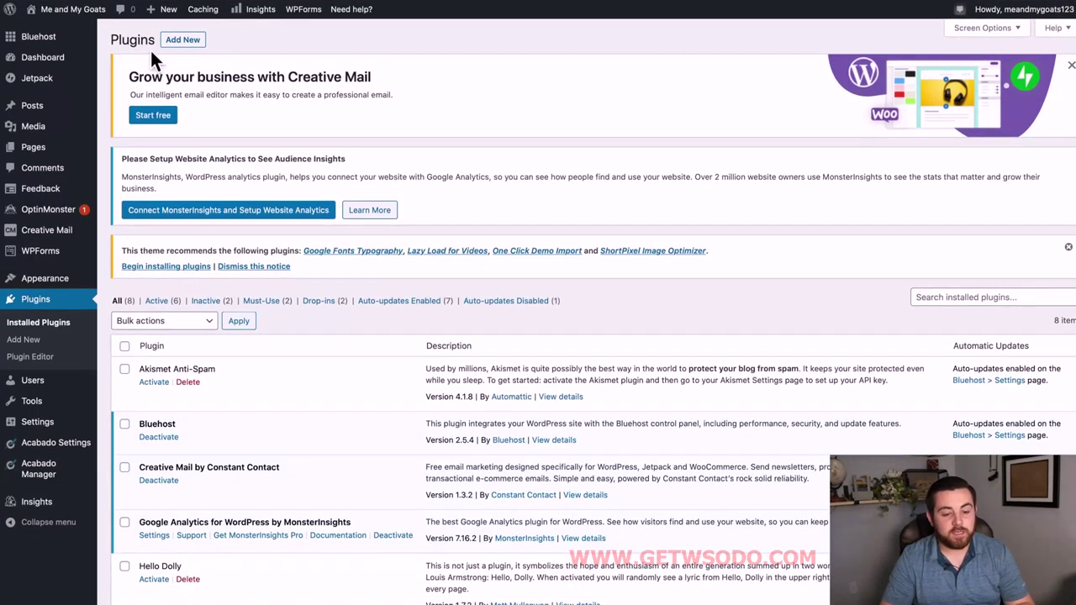
Search Add New plugins for 'One Click Demo Import', then install and activate it.
left_click(183, 41)
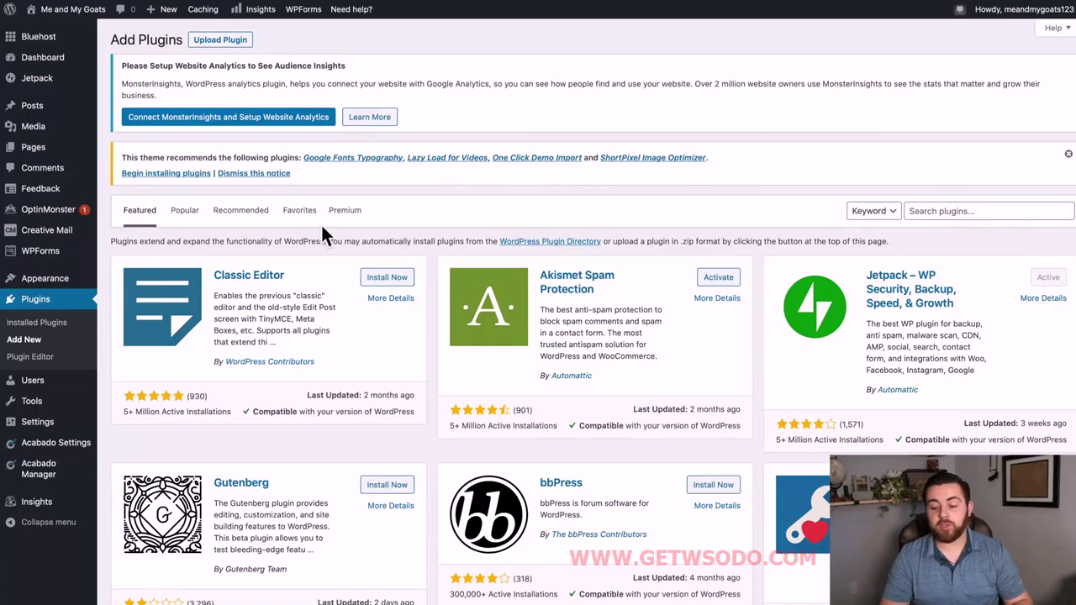
left_click(968, 214)
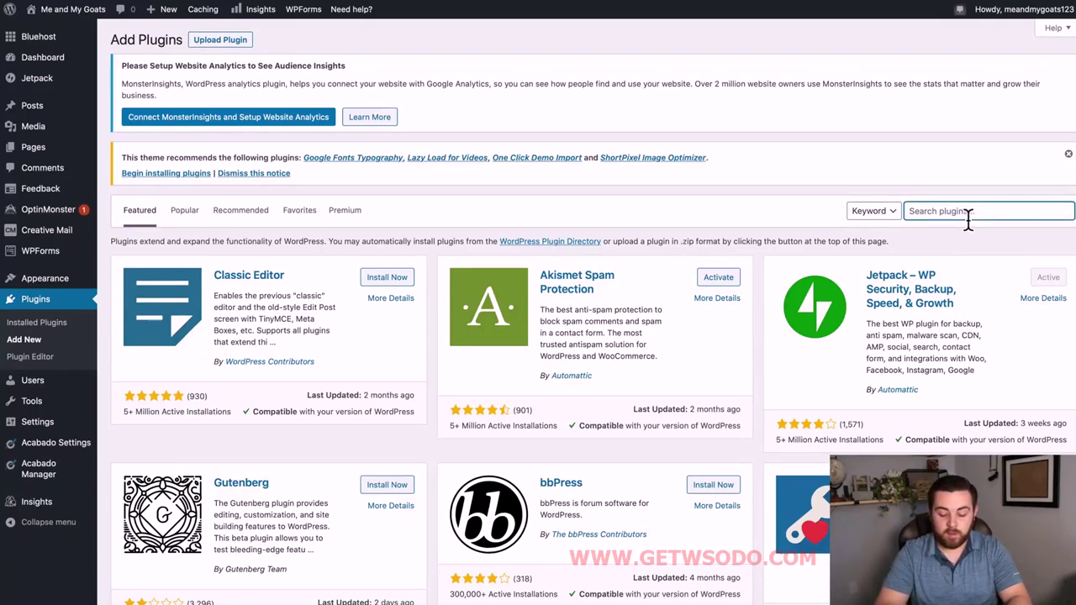
type("One Click")
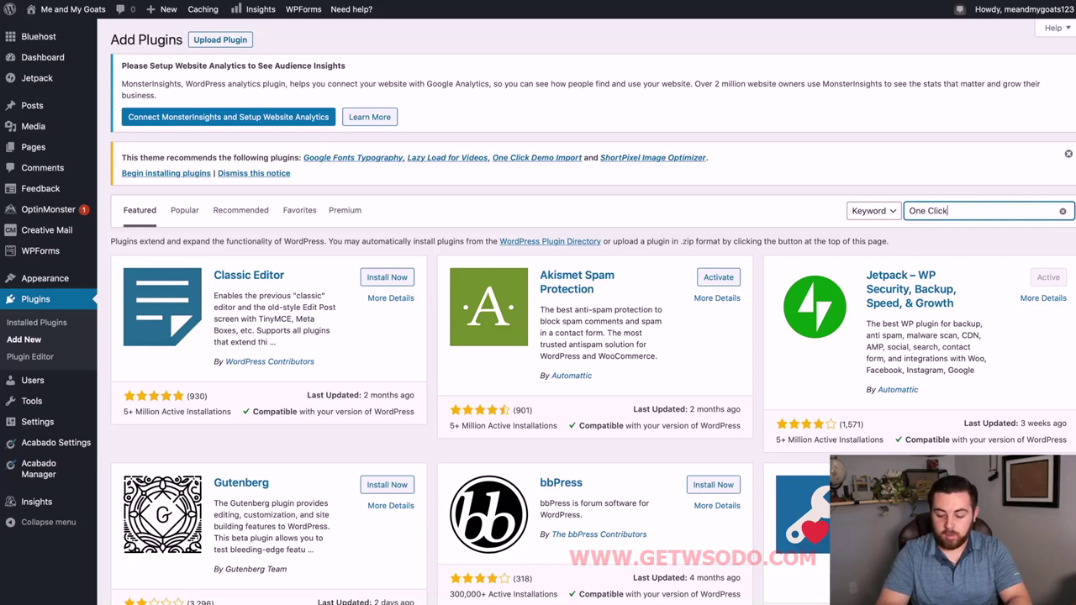
type(" Demo Imp")
key("BackSpace")
type("o Imp")
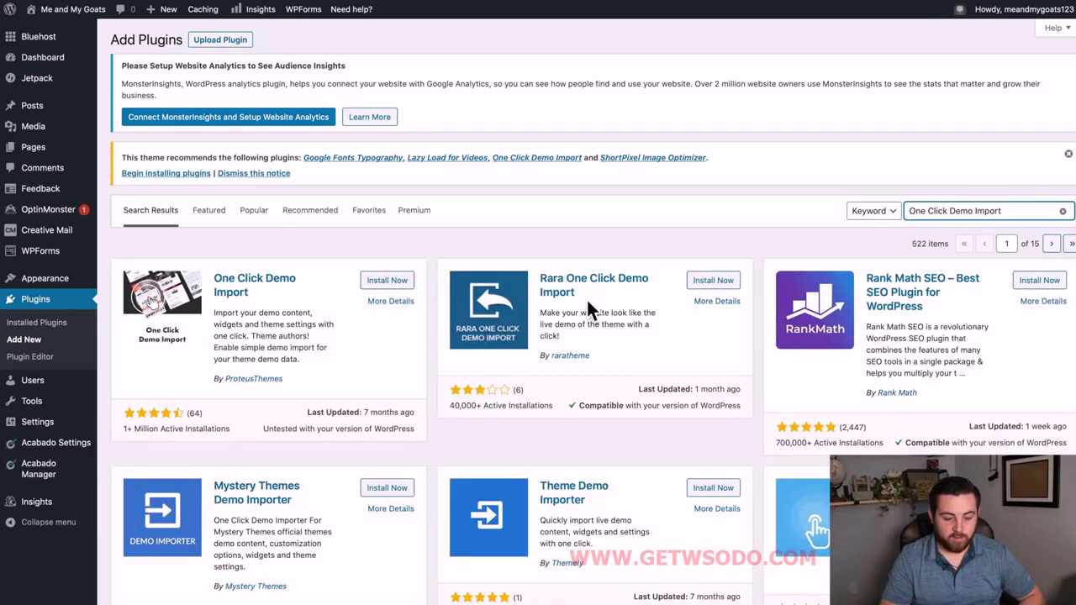
left_click(404, 287)
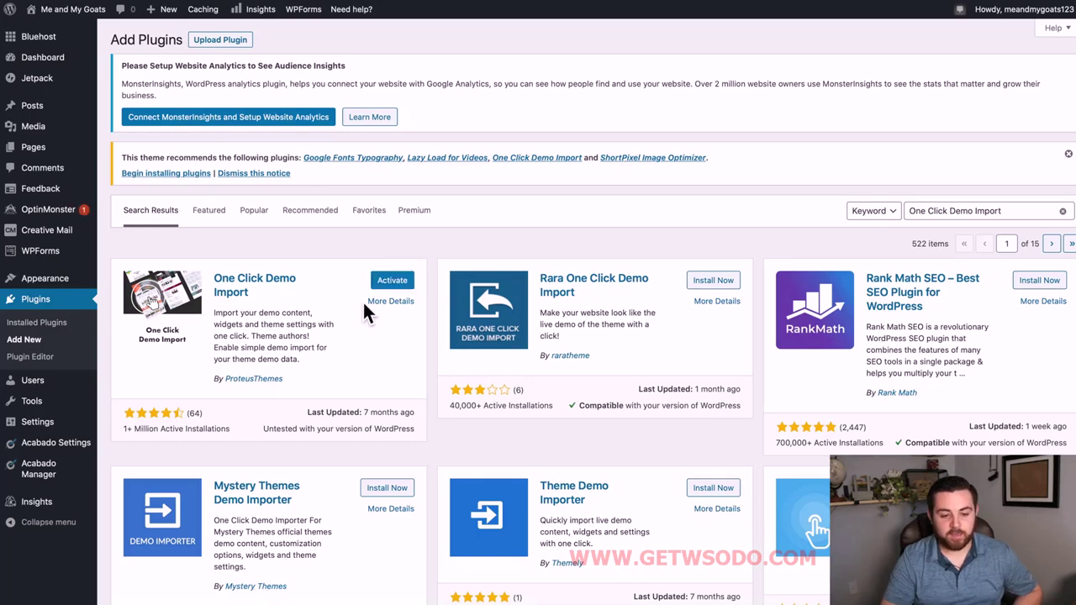
left_click(396, 282)
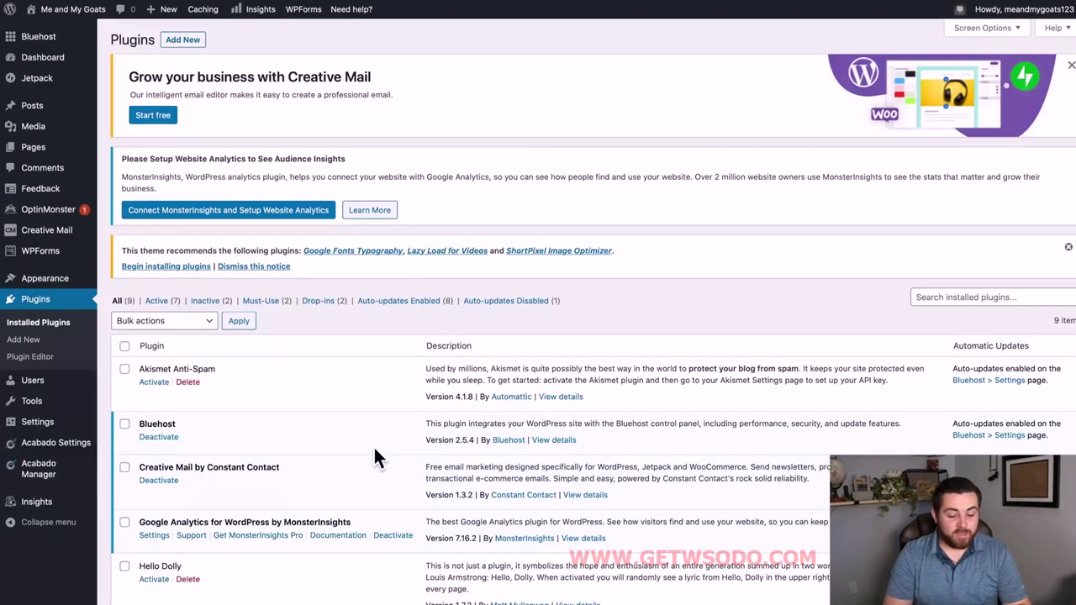
Go to Appearance > Import Demo Data in the admin sidebar.
scroll(376, 458, "down", 3)
scroll(375, 446, "down", 3)
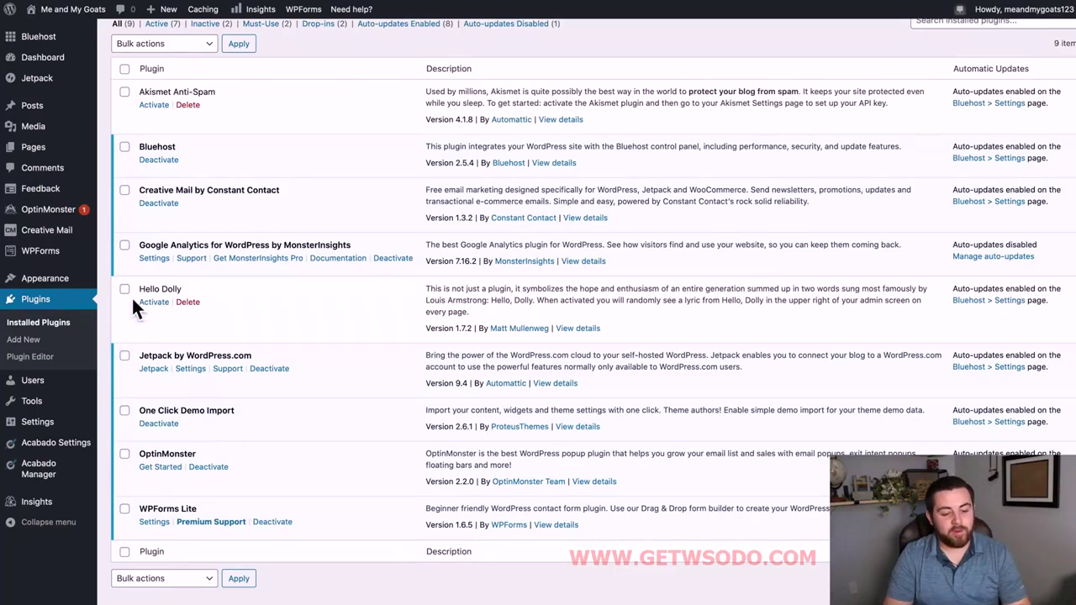
mouse_move(29, 284)
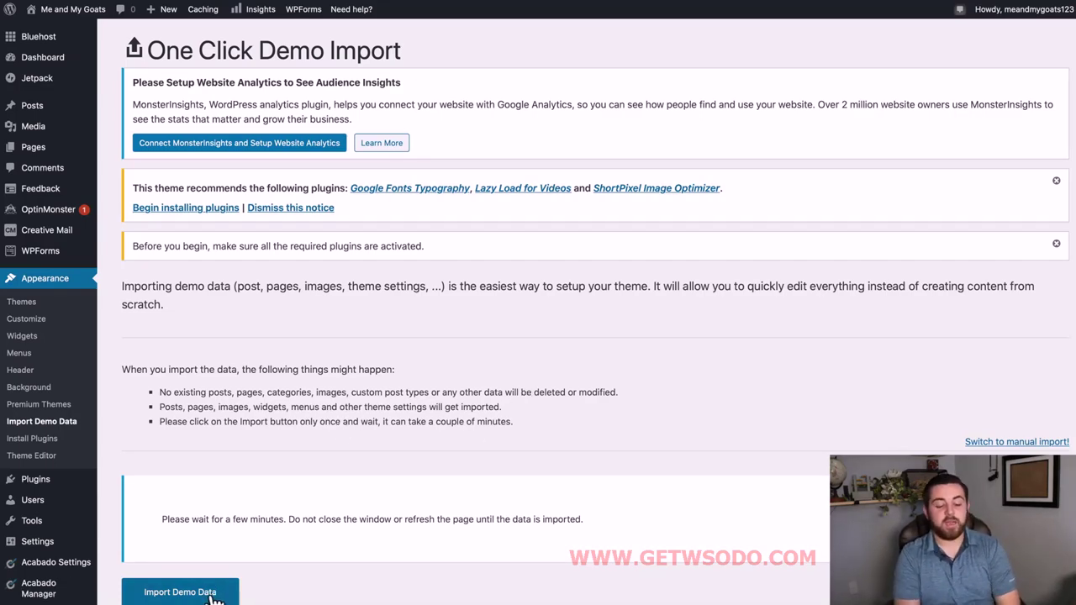
Run Import Demo Data and let it finish, noting the failed review and recipe term warnings.
left_click(180, 592)
scroll(206, 593, "down", 1)
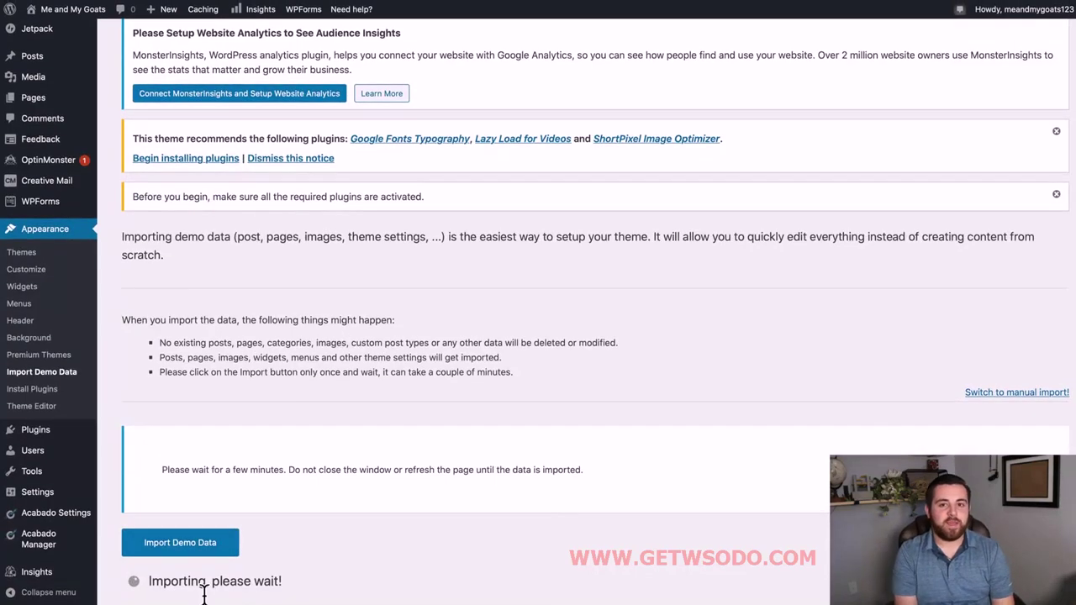
scroll(572, 477, "up", 1)
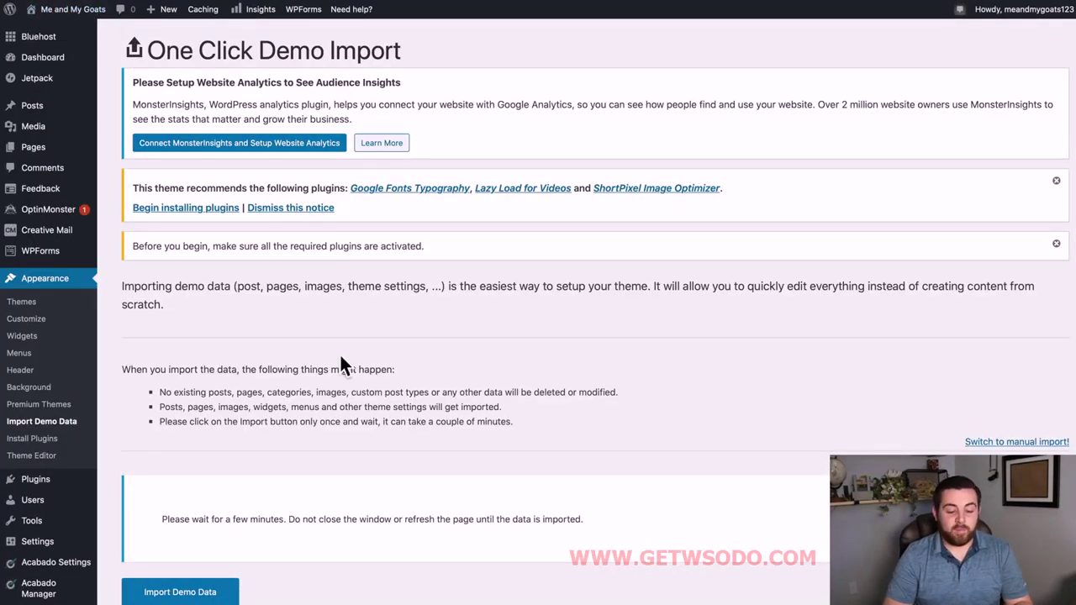
scroll(341, 420, "down", 4)
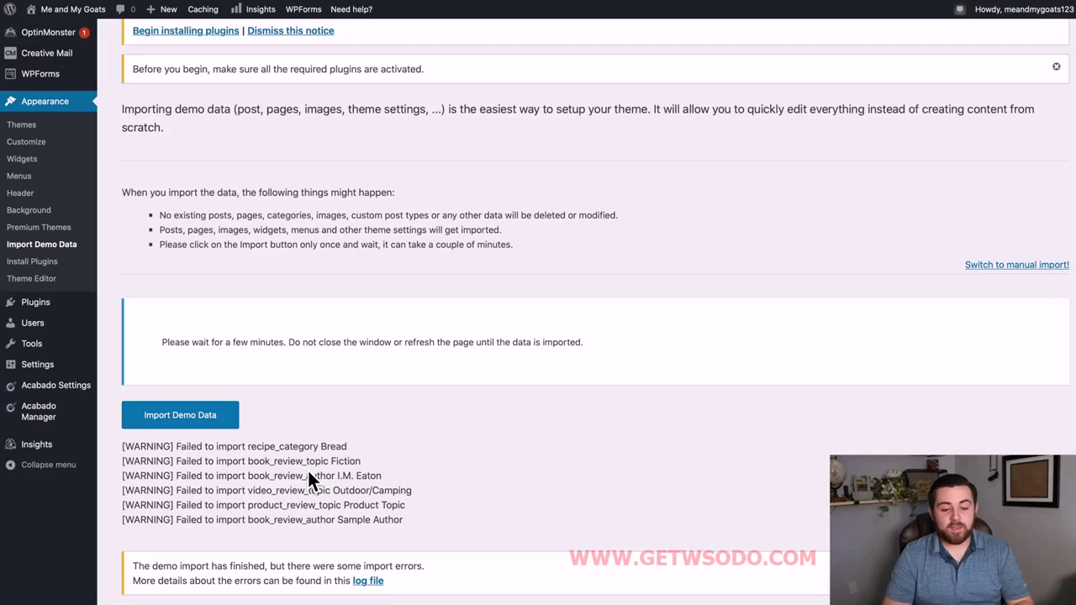
scroll(421, 417, "up", 4)
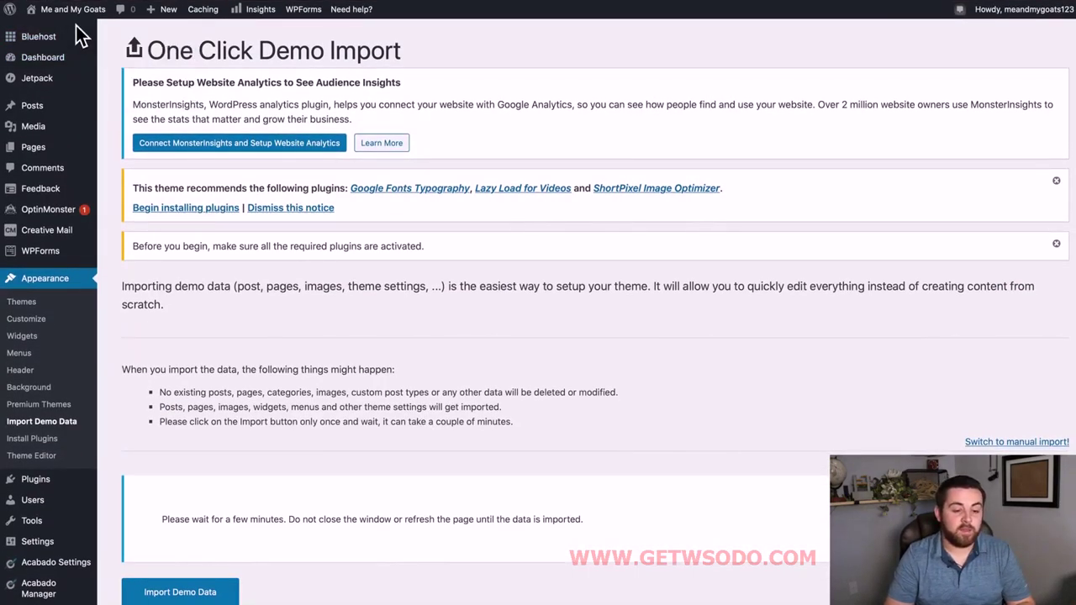
mouse_move(78, 25)
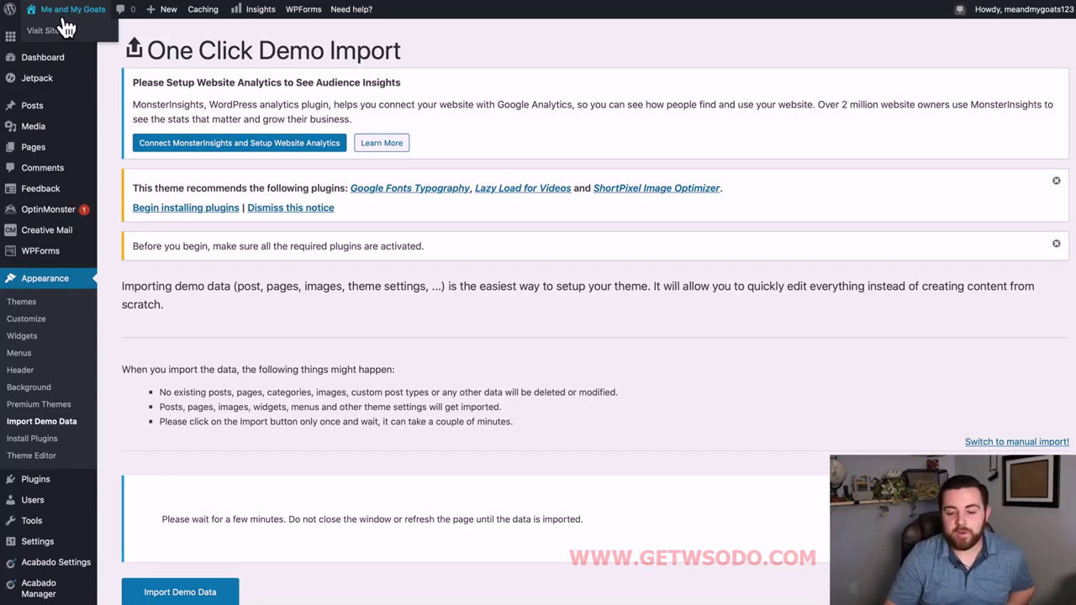
Visit the live site to view the Acabado home page with imported demo posts.
left_click(65, 28)
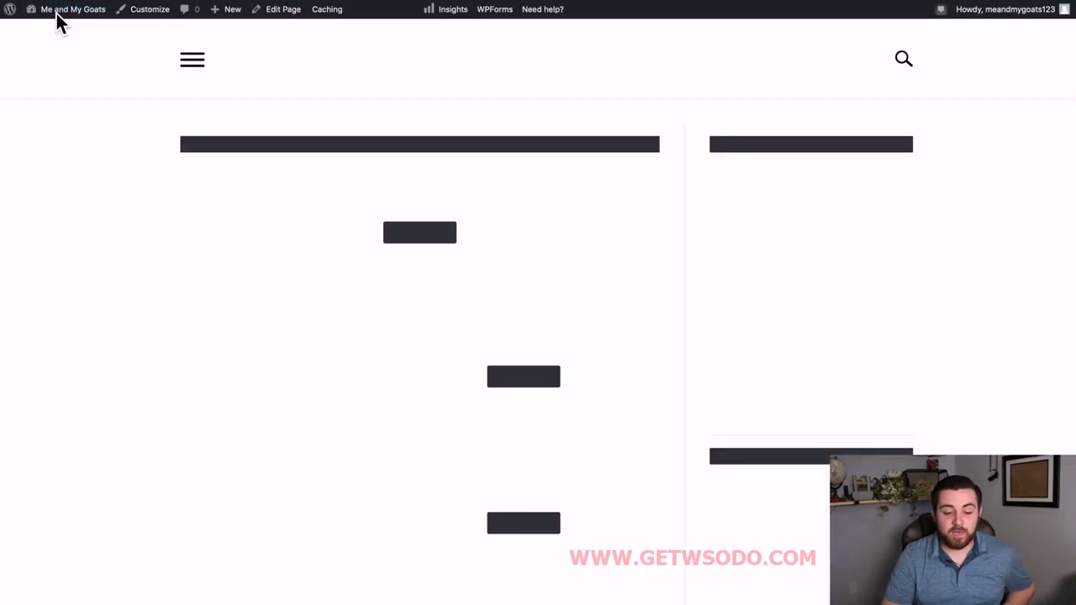
scroll(395, 458, "down", 1)
scroll(395, 458, "up", 1)
scroll(636, 521, "down", 5)
scroll(636, 522, "down", 3)
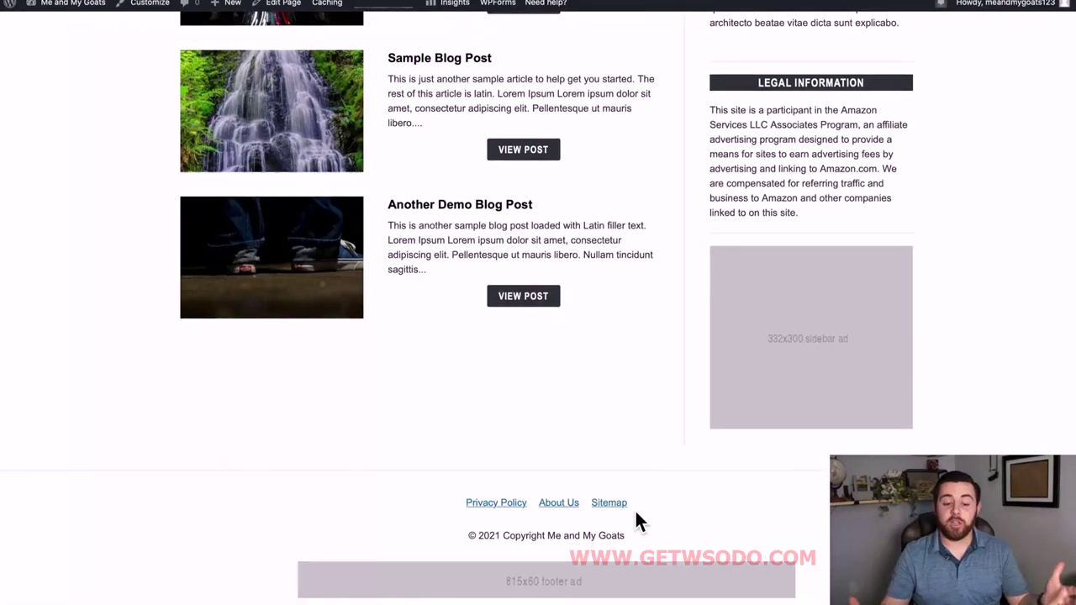
scroll(636, 522, "up", 8)
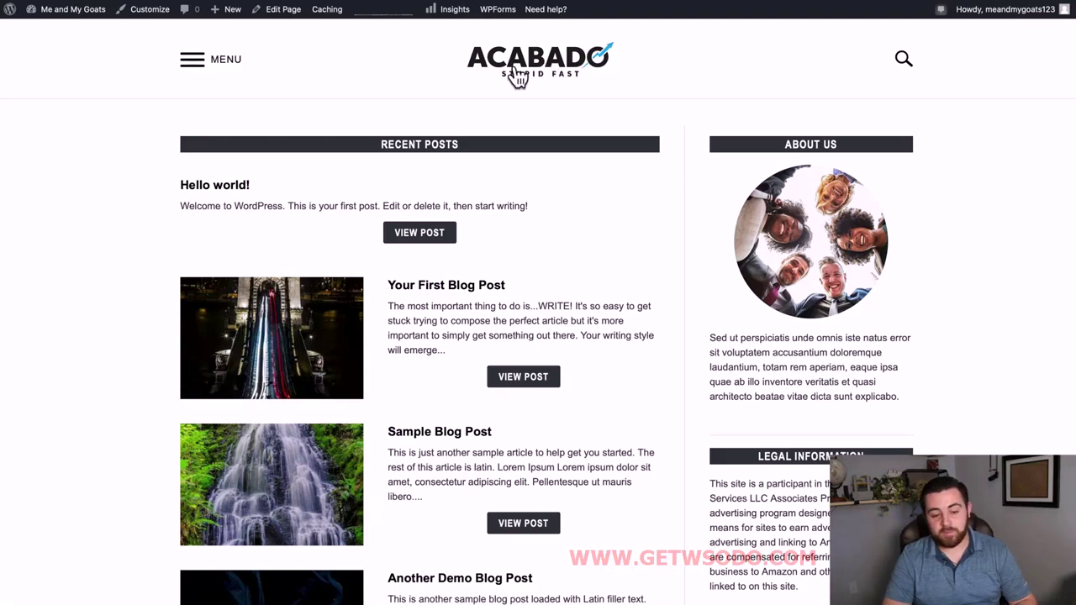
Toggle the MENU, browse the About Us and Legal Information sidebars, then return to the dashboard.
left_click(210, 71)
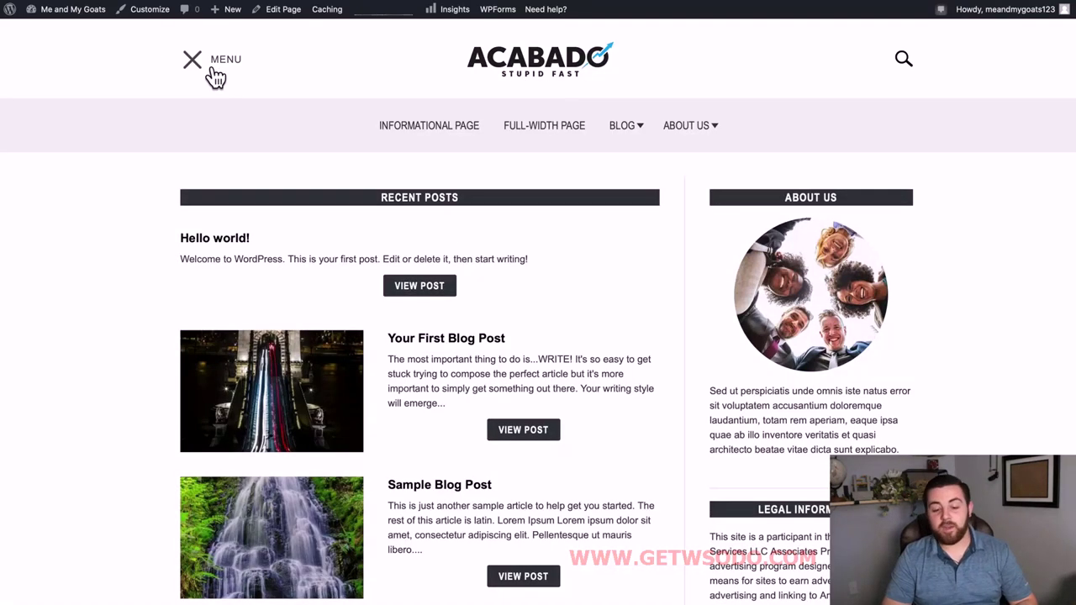
left_click(212, 70)
scroll(511, 423, "down", 2)
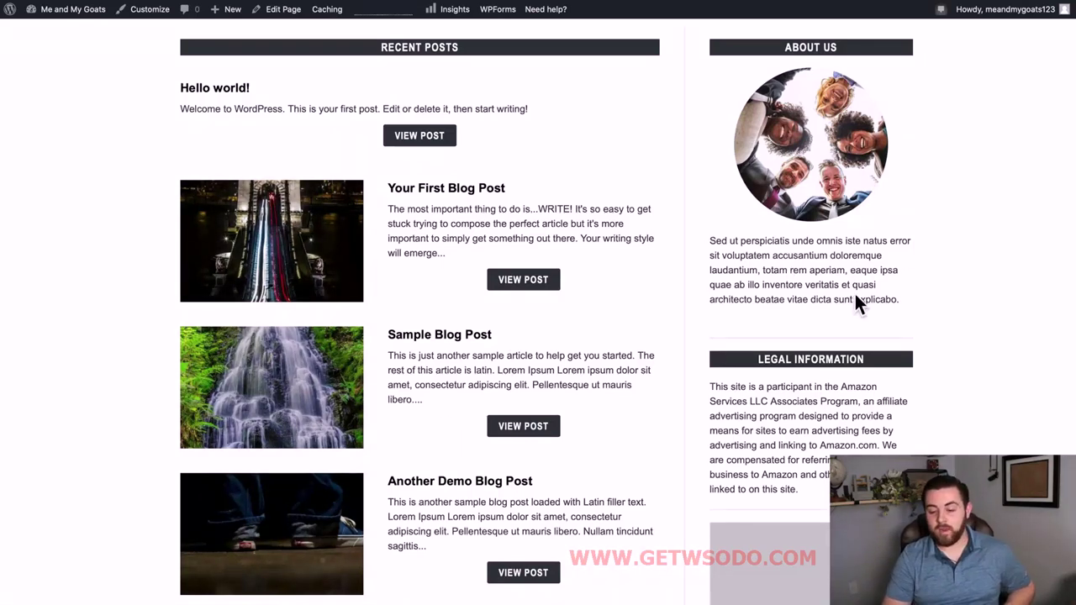
scroll(855, 293, "down", 4)
scroll(848, 228, "down", 1)
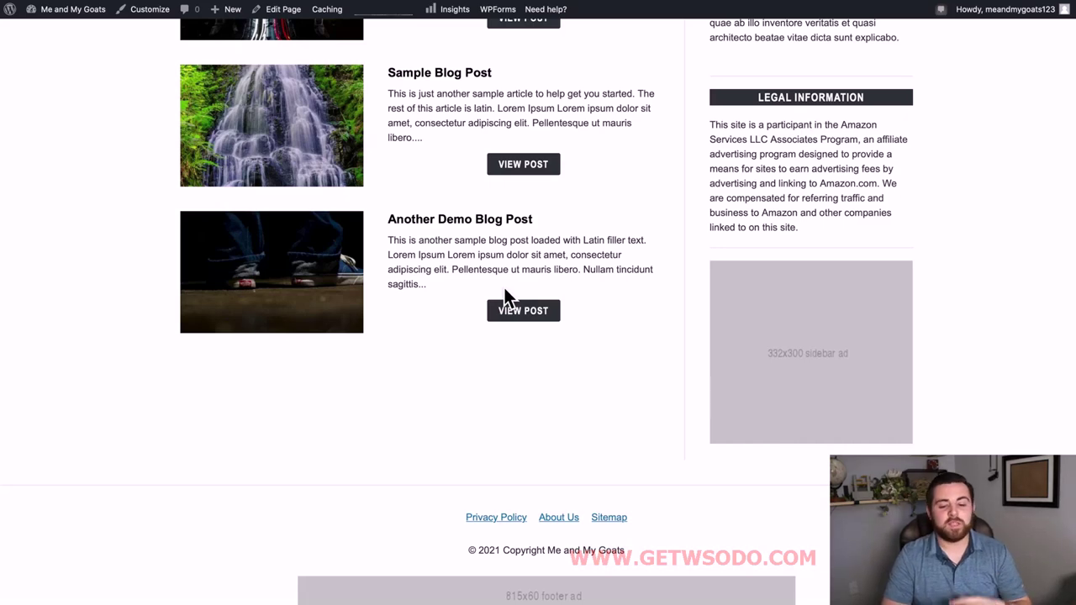
scroll(505, 288, "up", 7)
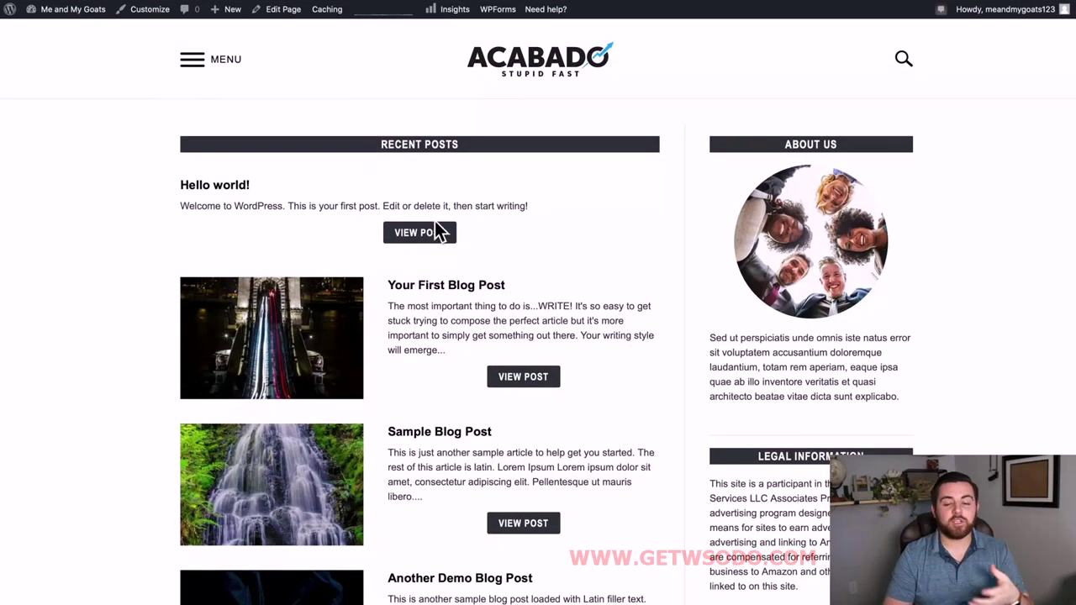
scroll(505, 378, "down", 2)
mouse_move(81, 22)
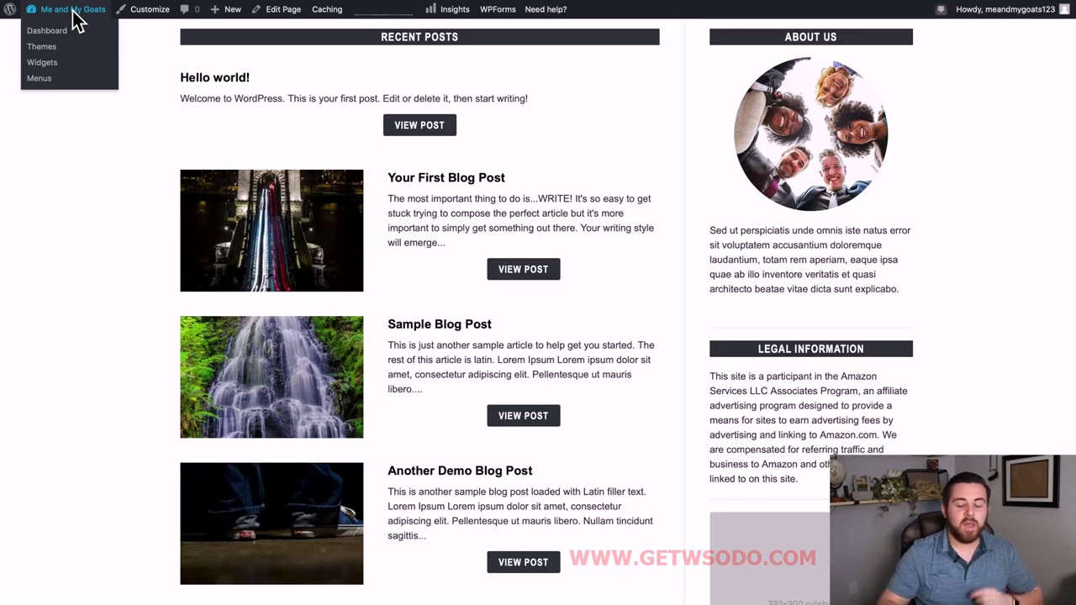
left_click(75, 19)
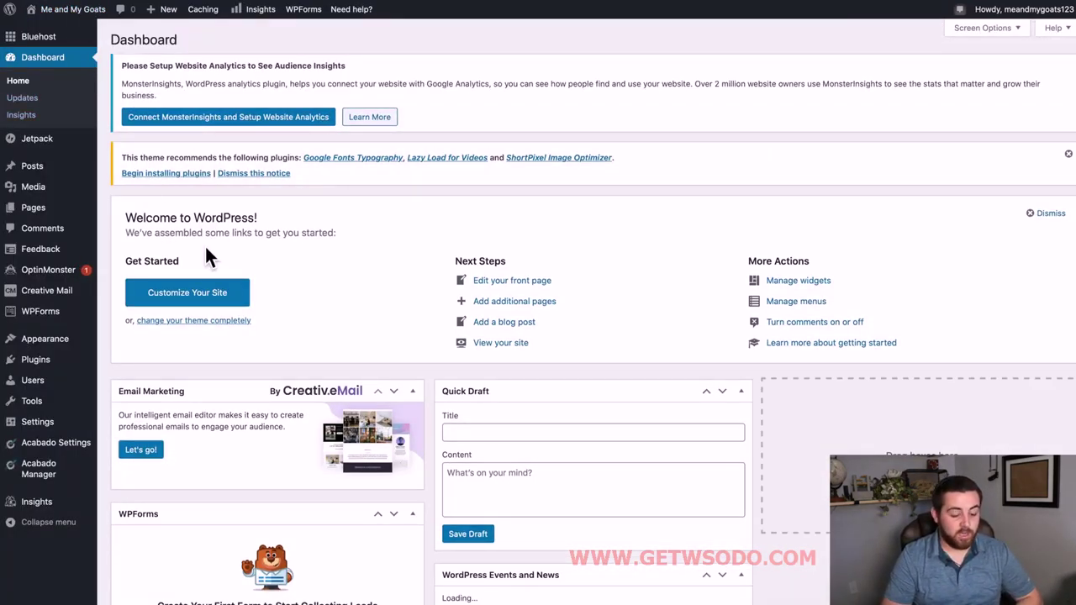
Open Settings > Discussion, showing 28-day comment auto-close and 5-level threading.
scroll(293, 473, "down", 2)
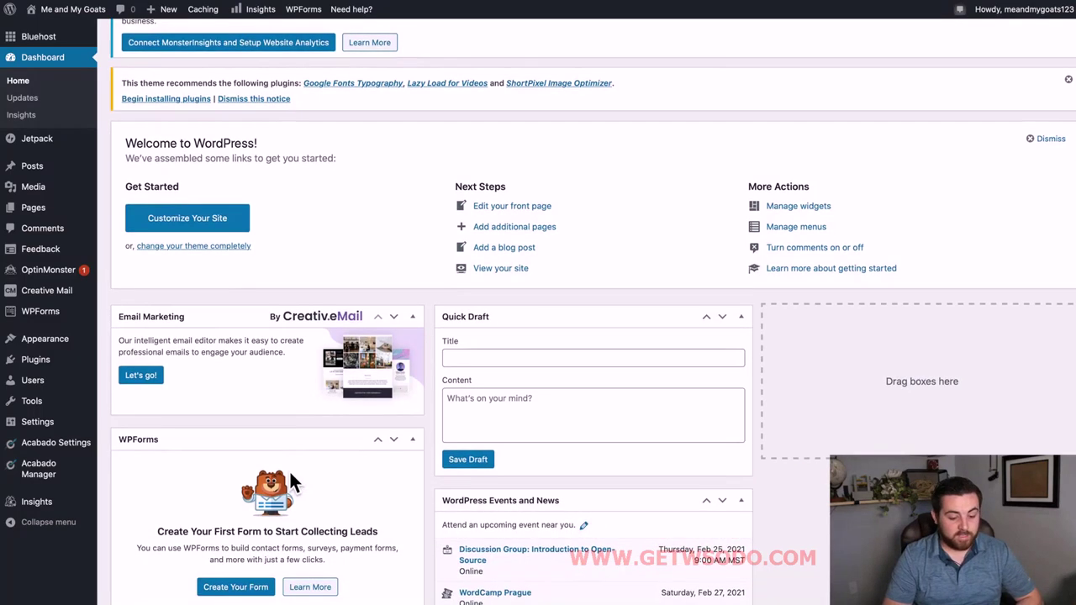
mouse_move(59, 431)
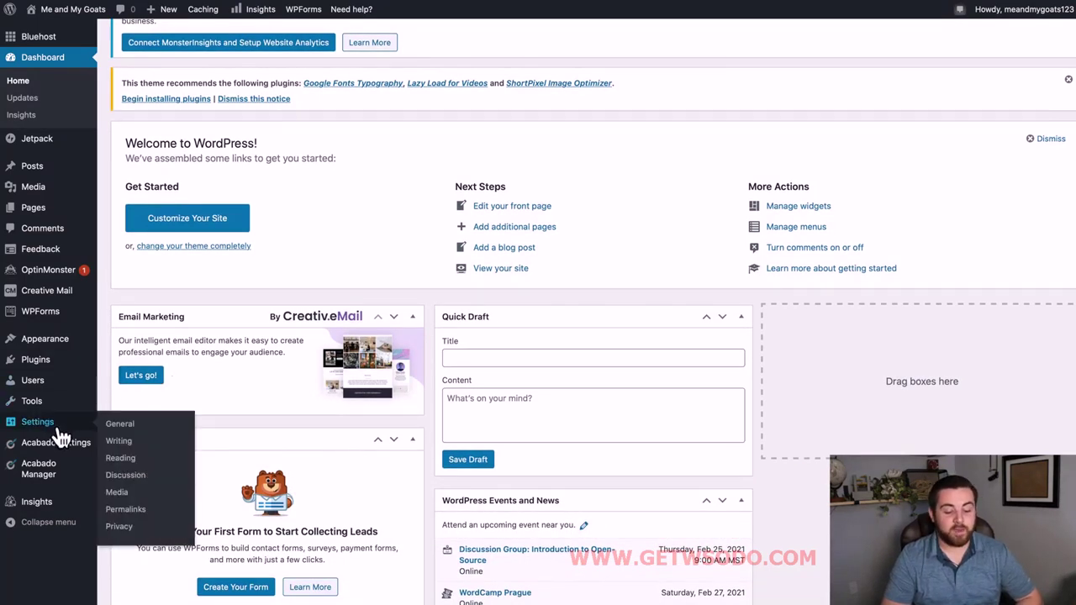
left_click(126, 476)
scroll(580, 497, "down", 3)
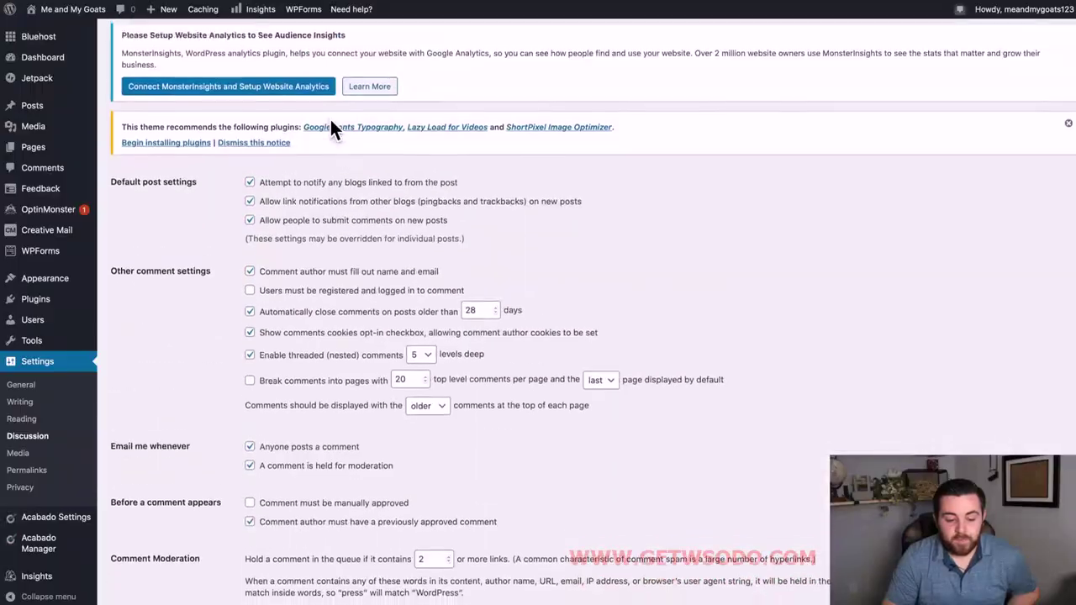
Tick 'Comment must be manually approved' and scroll down toward the Avatars section.
scroll(336, 127, "up", 1)
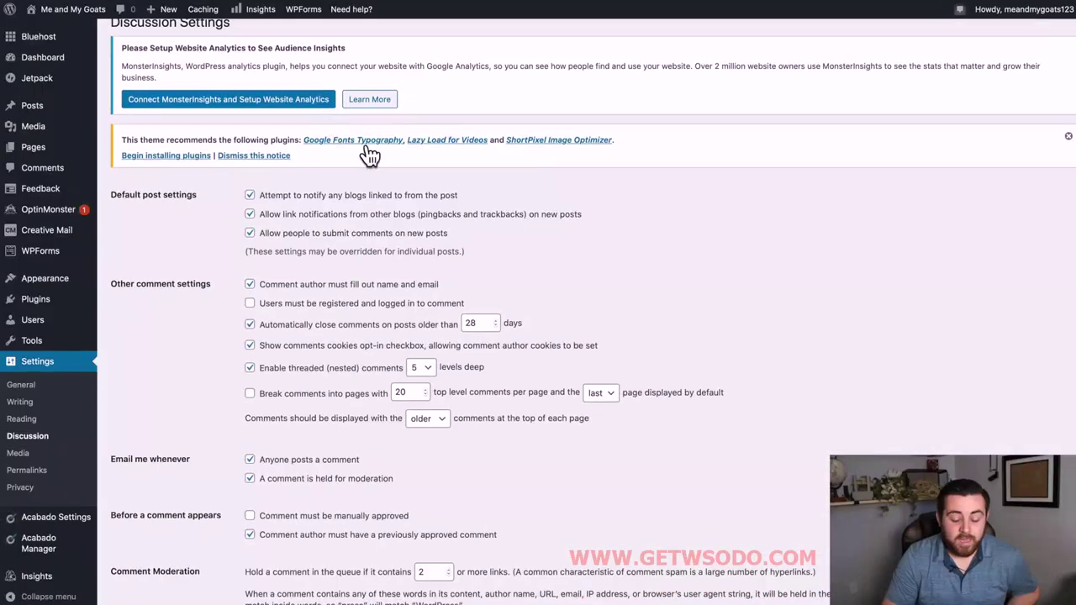
scroll(286, 225, "down", 4)
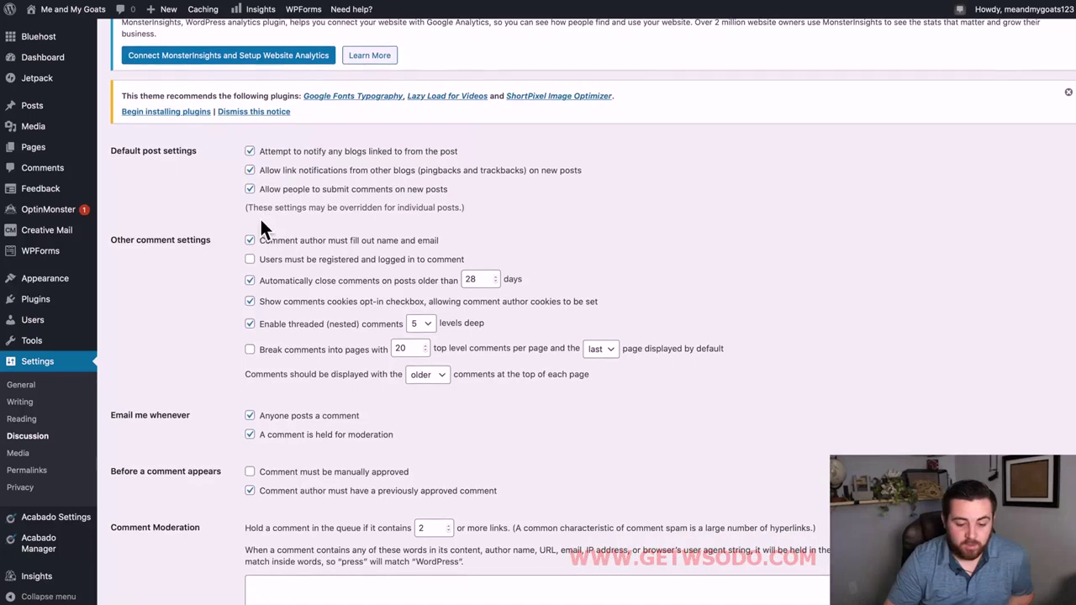
scroll(265, 229, "down", 3)
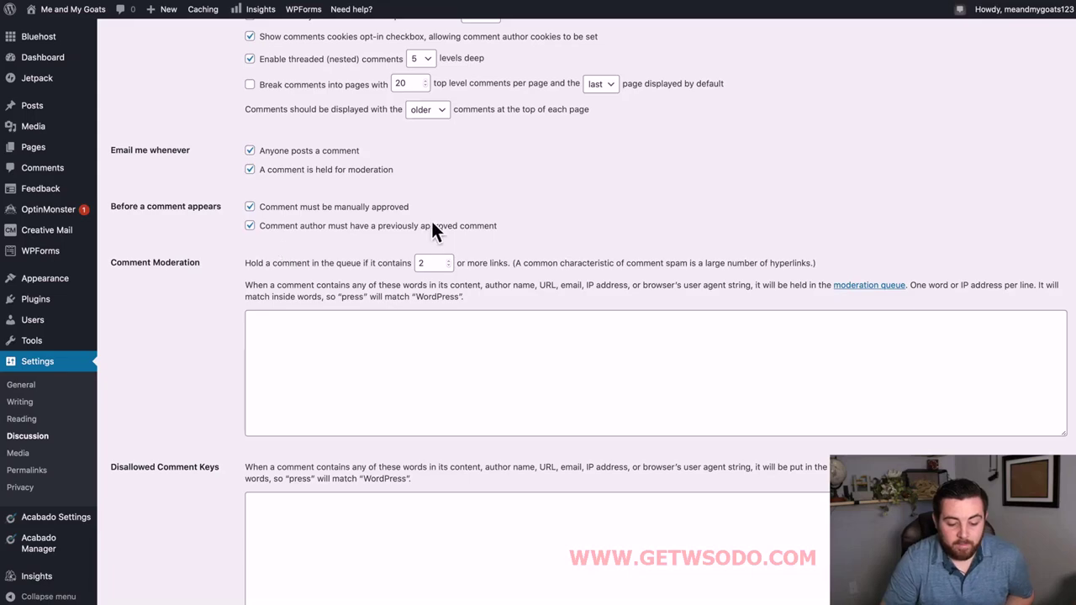
scroll(484, 244, "down", 3)
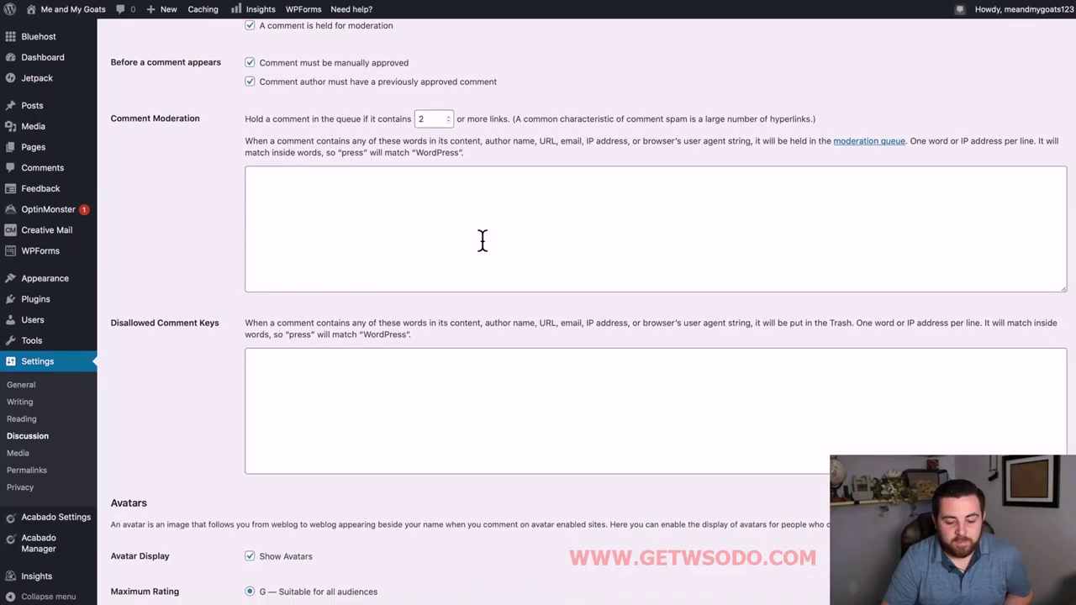
scroll(483, 242, "up", 5)
scroll(379, 353, "down", 7)
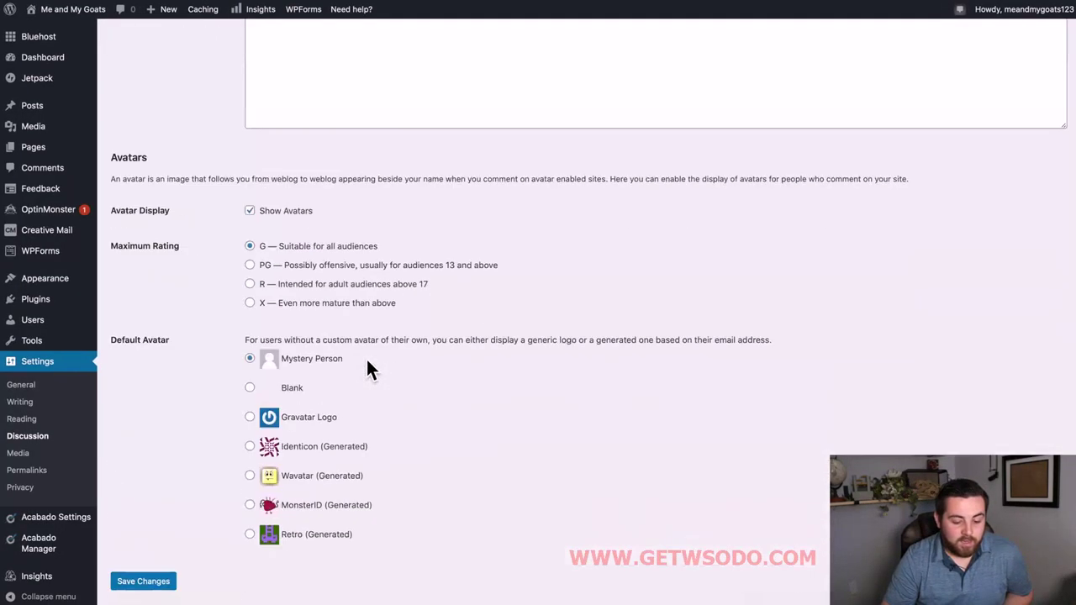